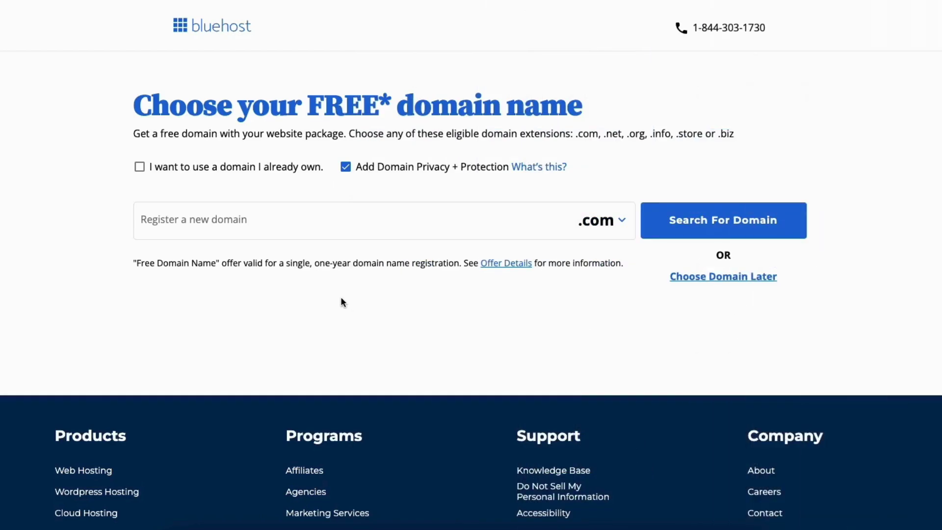
Step: Review the domain extensions offered for registering a new domain
click(235, 220)
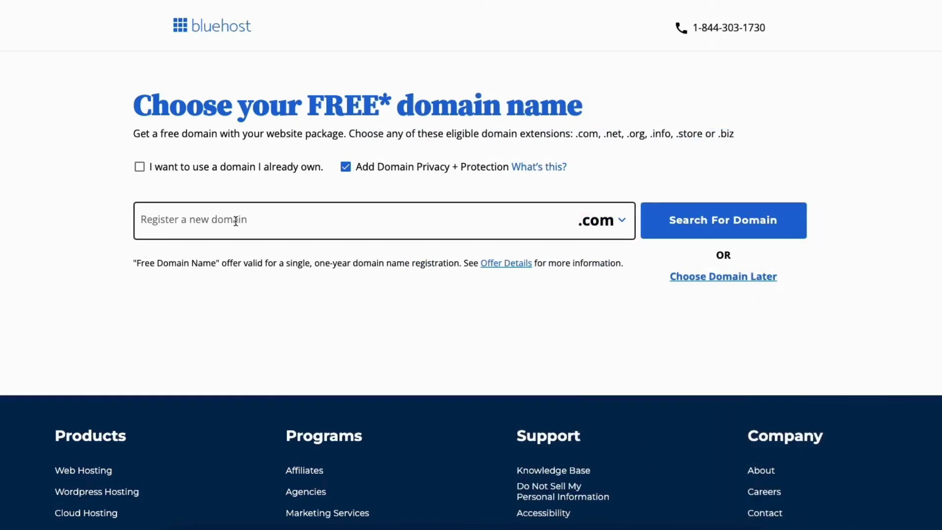
click(235, 220)
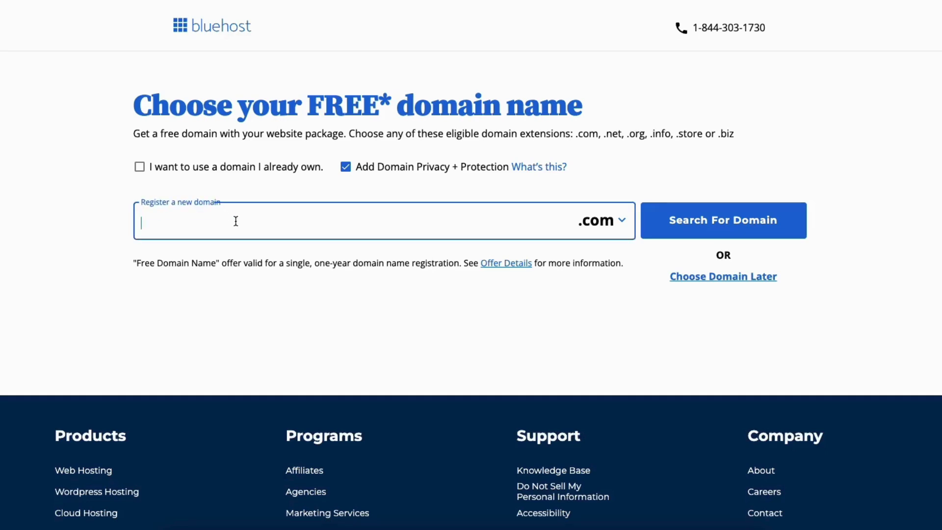
click(608, 227)
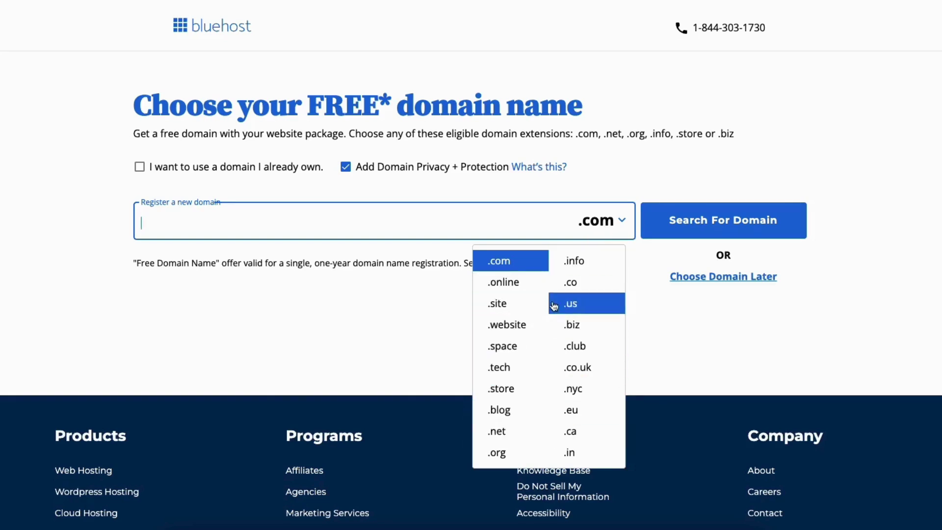
click(438, 309)
Step: Look at the option for using an already owned domain, leaving it switched off
click(140, 167)
click(196, 243)
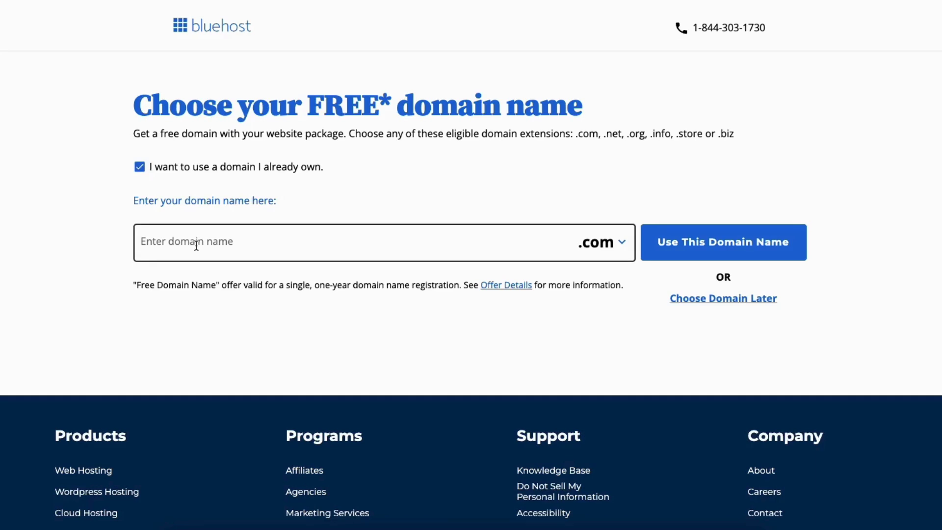
click(667, 251)
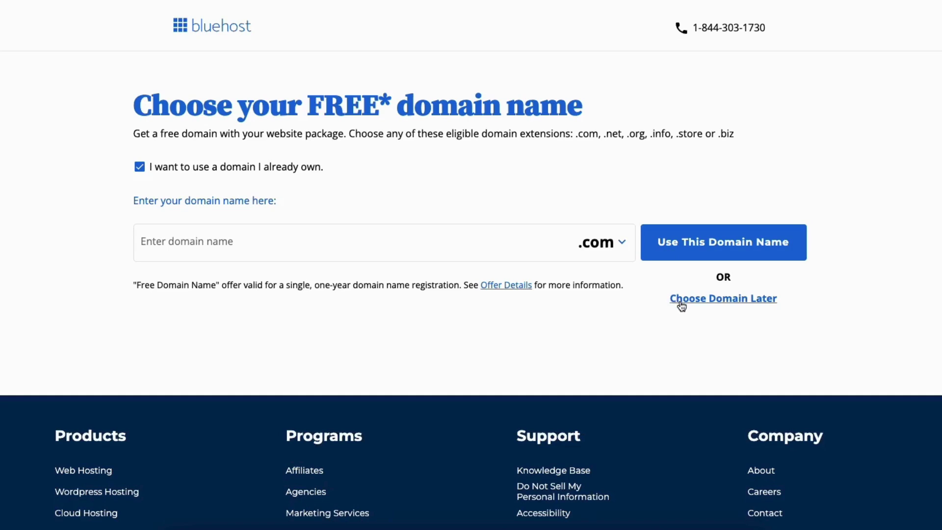
click(139, 167)
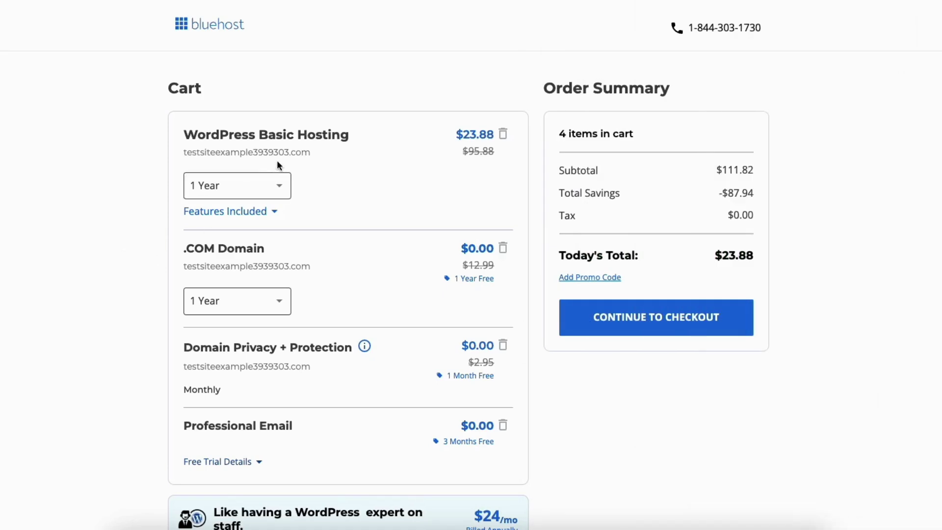
Step: Check the billing terms for WordPress Basic Hosting, keep 1 Year and continue to checkout
click(278, 189)
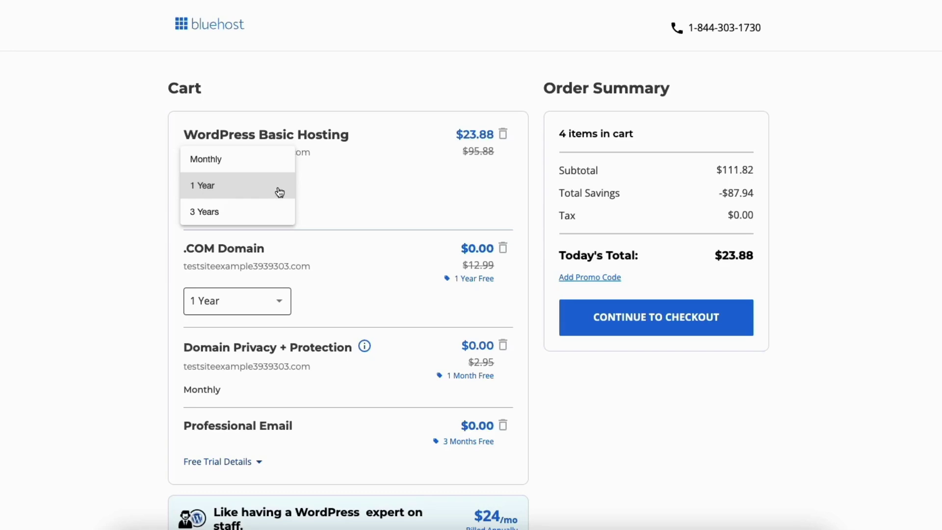
click(147, 200)
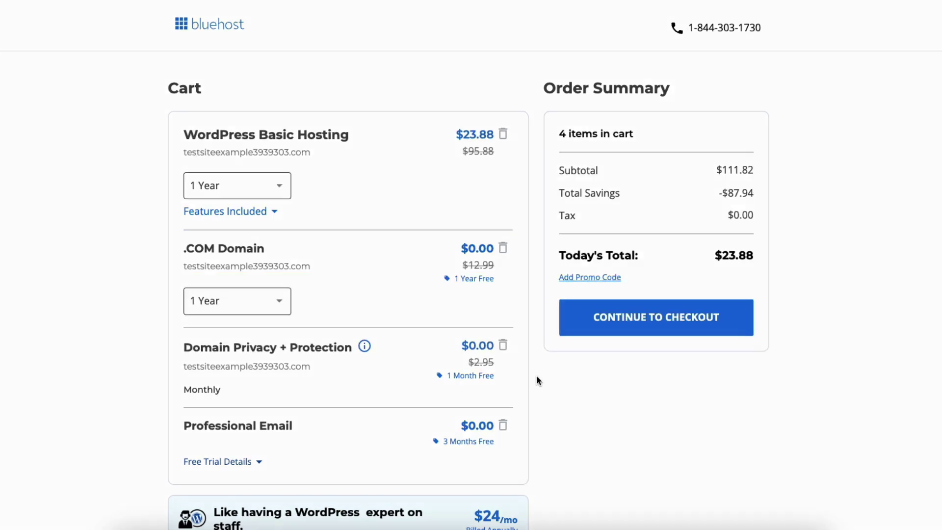
click(620, 319)
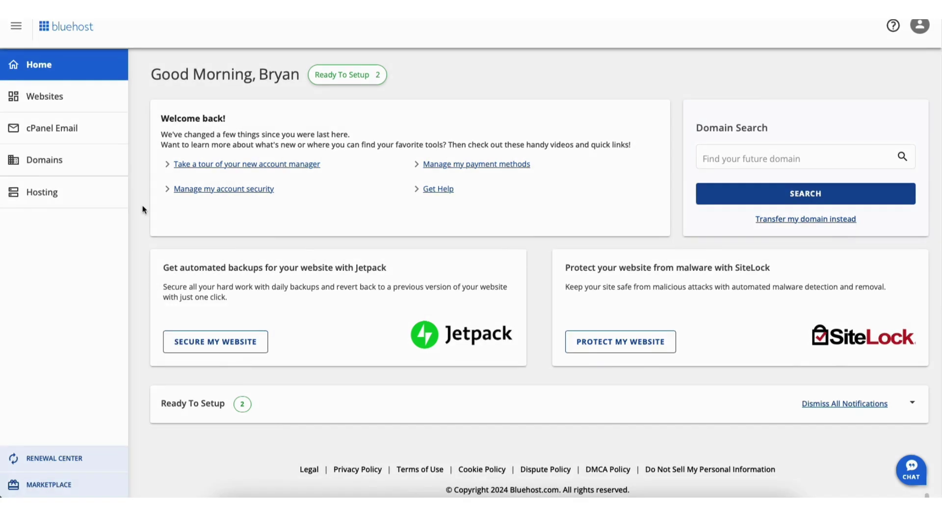
Step: Open the Welcome site's settings from the account's websites and enter its WordPress admin
click(49, 101)
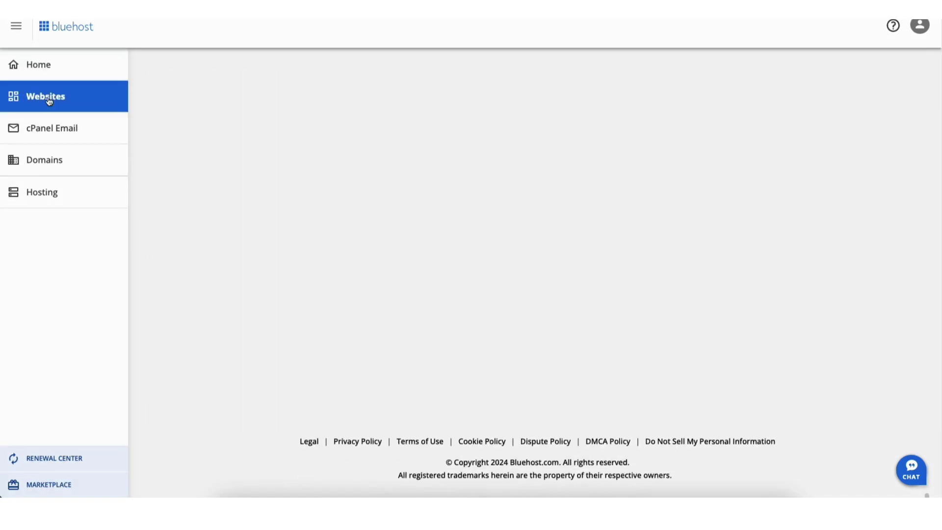
click(284, 434)
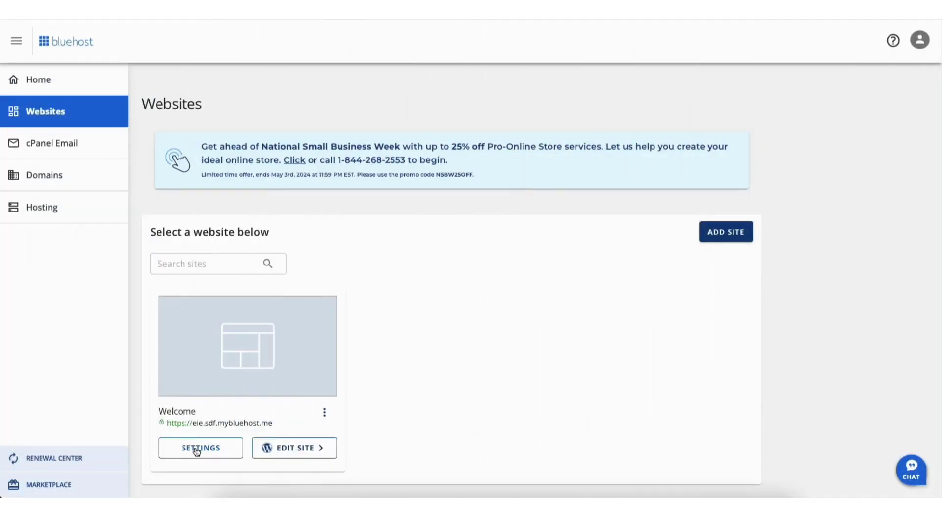
click(195, 448)
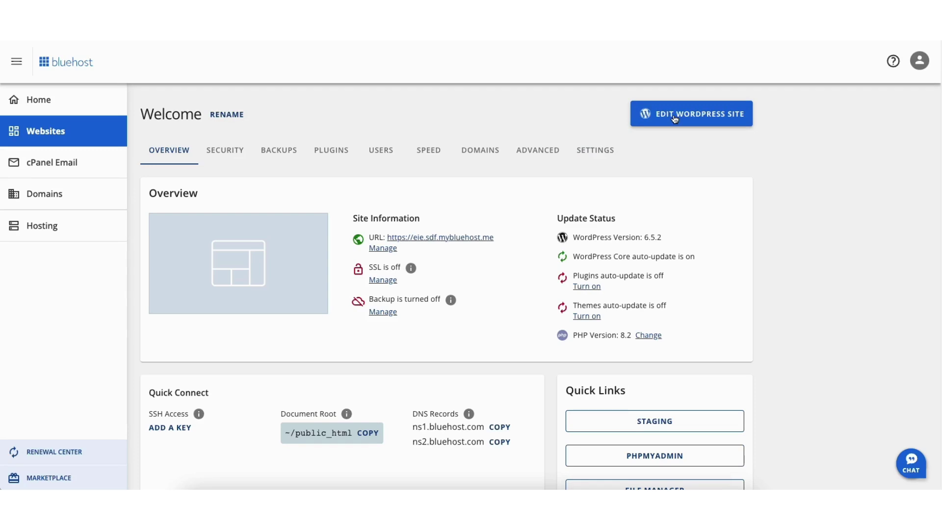
click(675, 119)
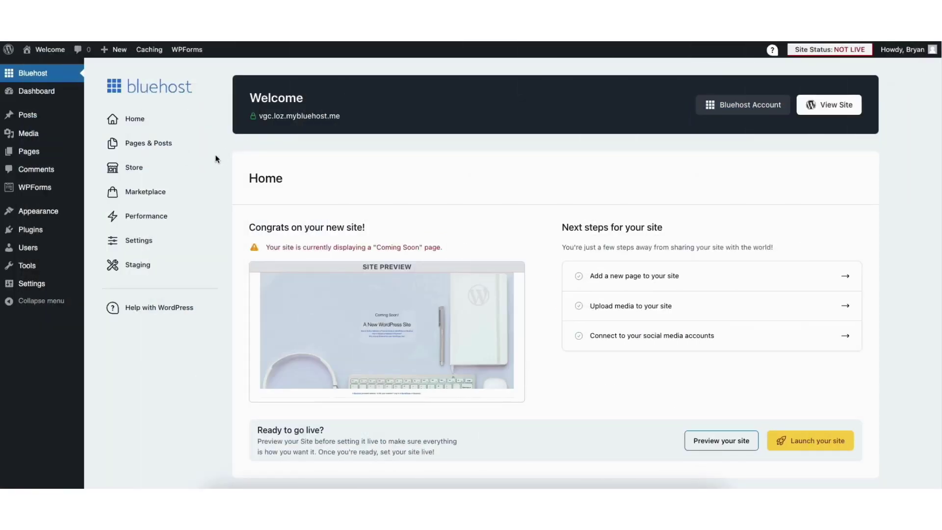
Step: In the general settings, switch the WordPress Address and Site Address to https and save the changes
mouse_move(31, 286)
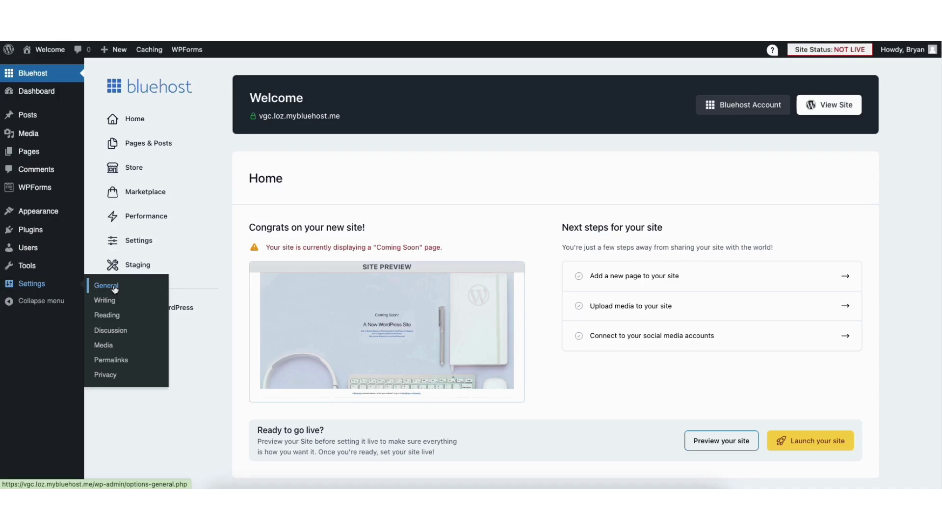
click(115, 290)
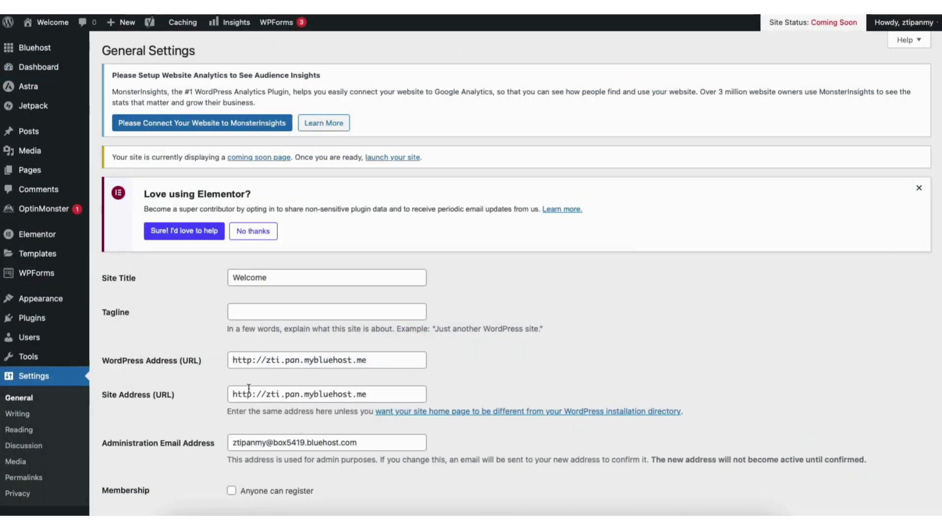
click(253, 360)
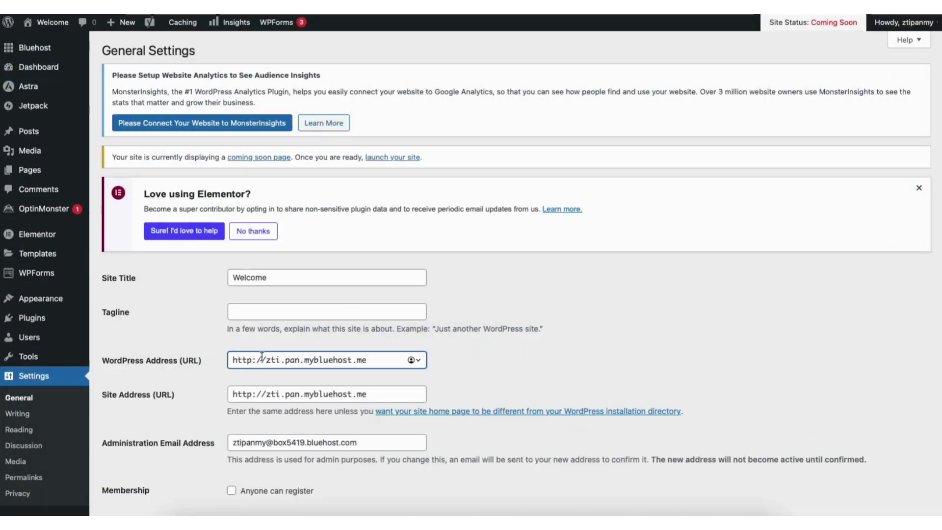
text(s)
click(253, 394)
text(s)
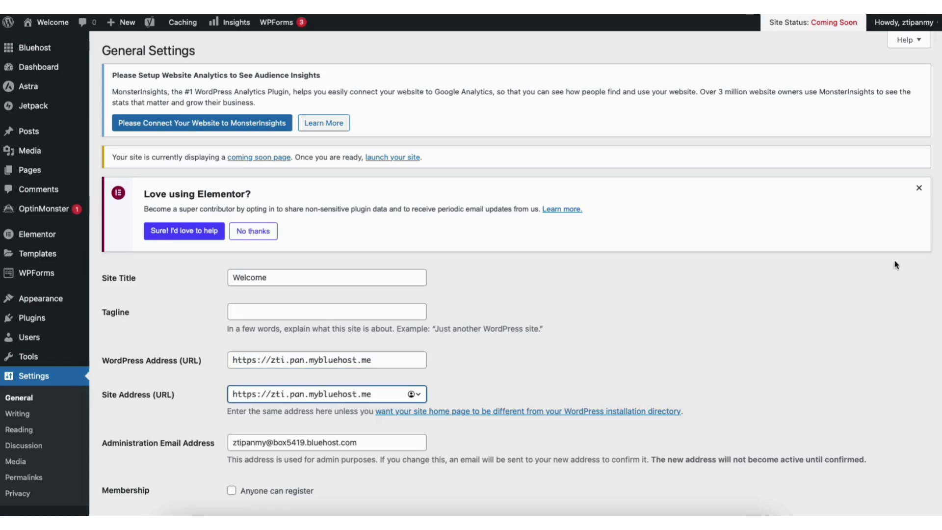
scroll(935, 372, down, 8)
scroll(935, 372, down, 6)
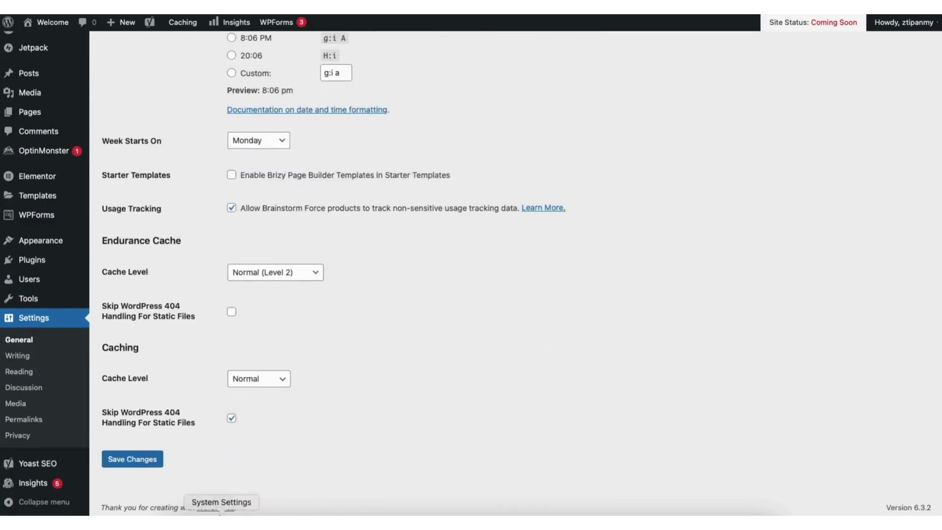
click(148, 457)
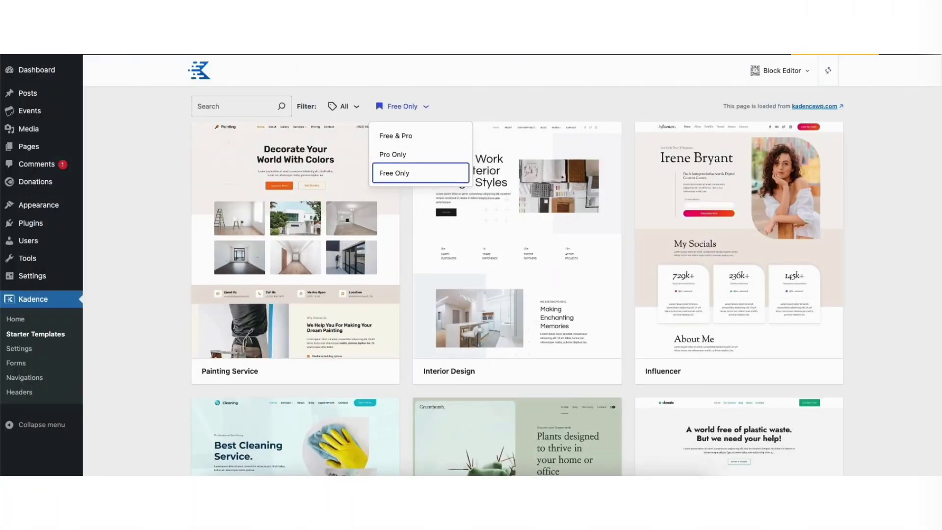
Step: Browse the free Kadence starter templates
scroll(567, 274, down, 4)
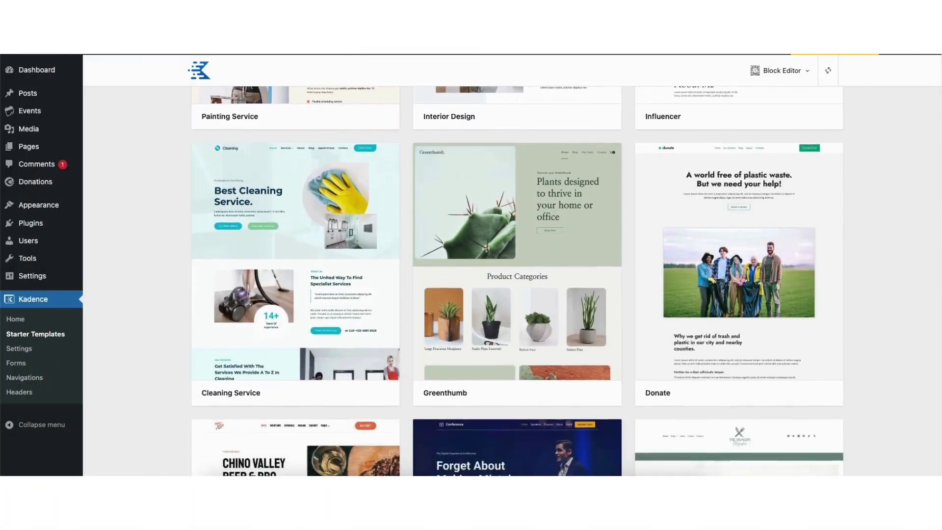
scroll(517, 280, down, 10)
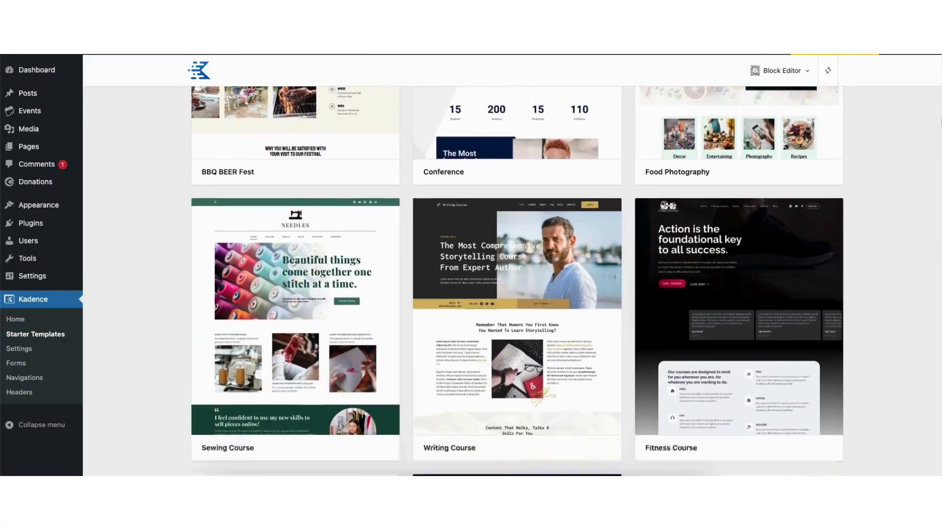
scroll(517, 280, down, 12)
scroll(516, 280, down, 2)
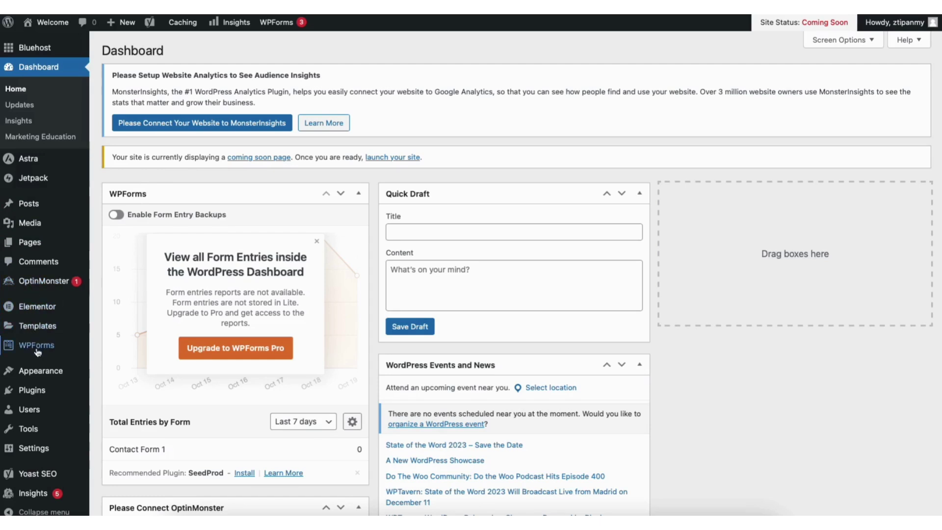
Step: Go to the installed themes, start adding a new theme and browse the popular ones
mouse_move(42, 374)
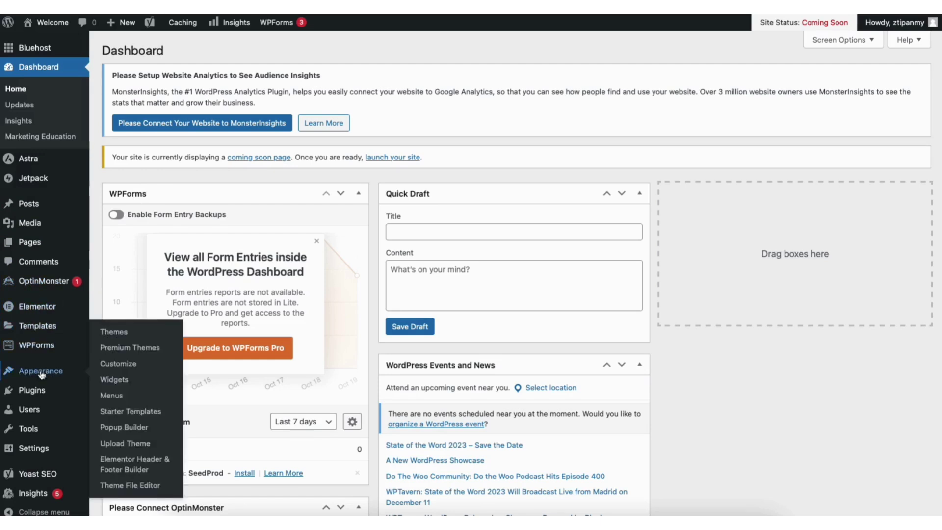
click(117, 332)
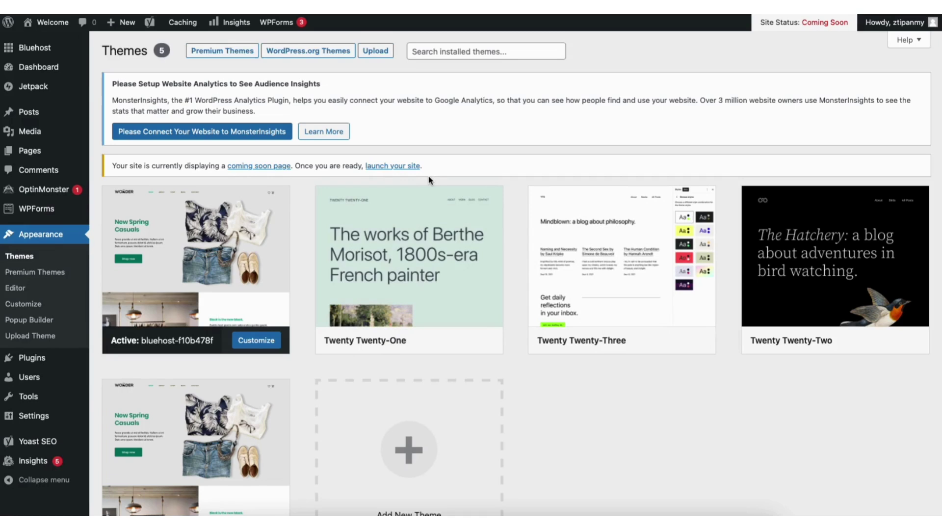
scroll(934, 226, down, 3)
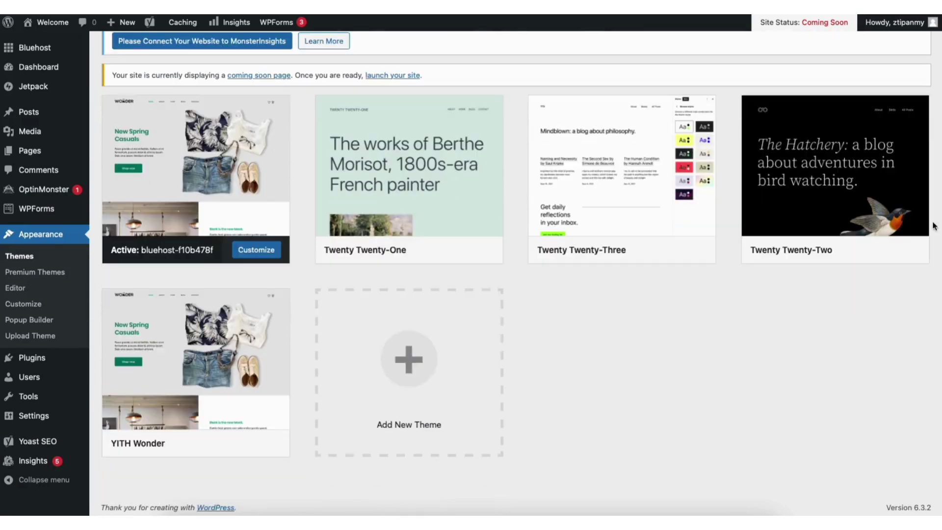
click(392, 381)
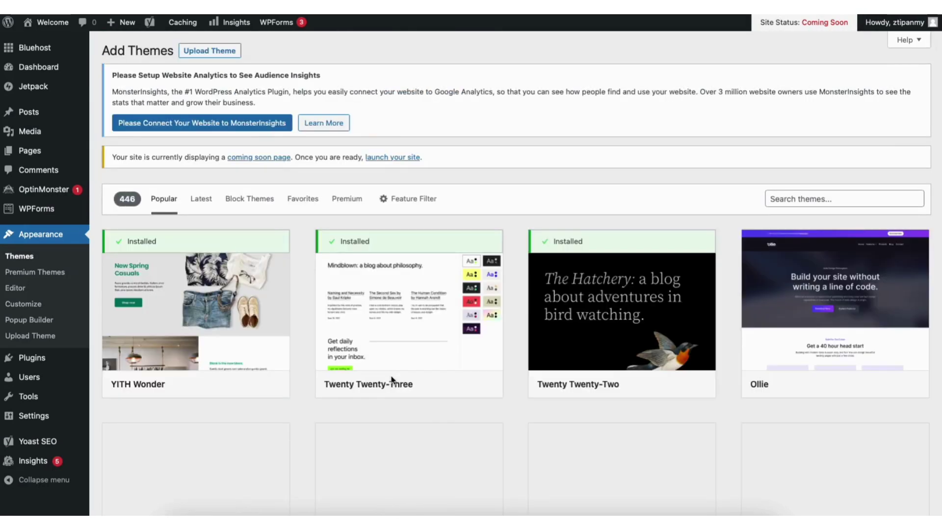
scroll(516, 273, down, 8)
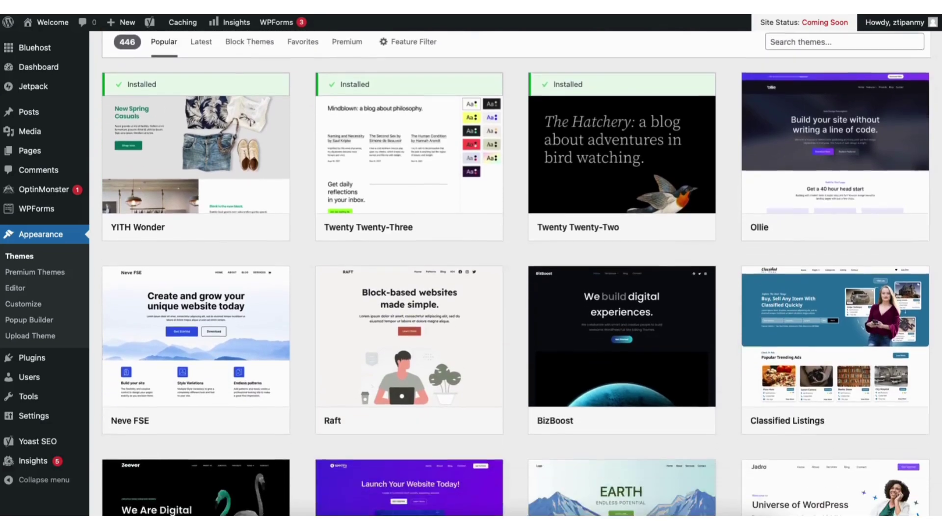
scroll(515, 273, down, 8)
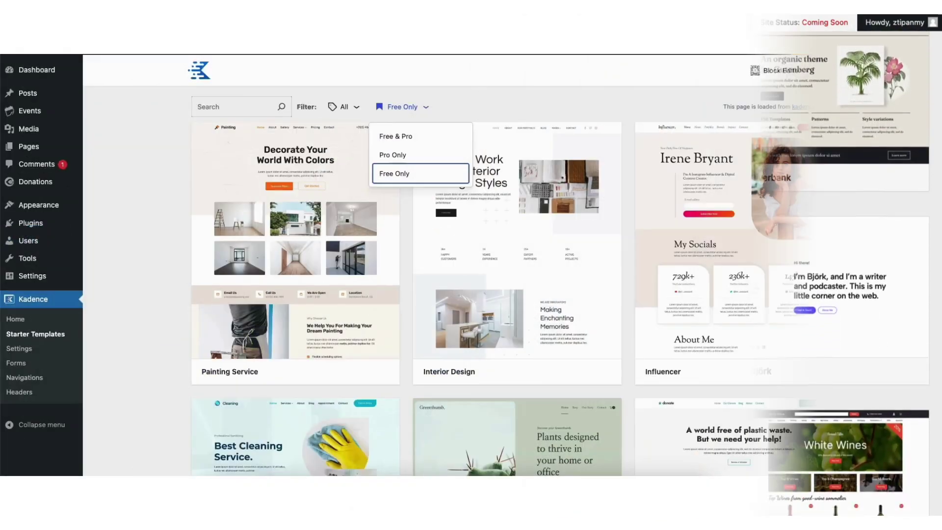
Step: Replace the hero heading on the Home page with text beginning "Welcome To"
scroll(517, 279, down, 10)
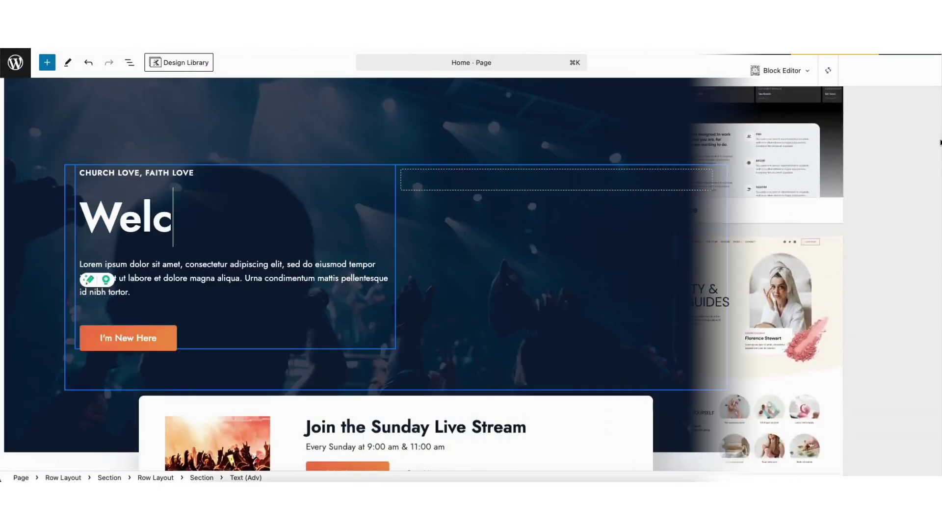
text(ome To Dem)
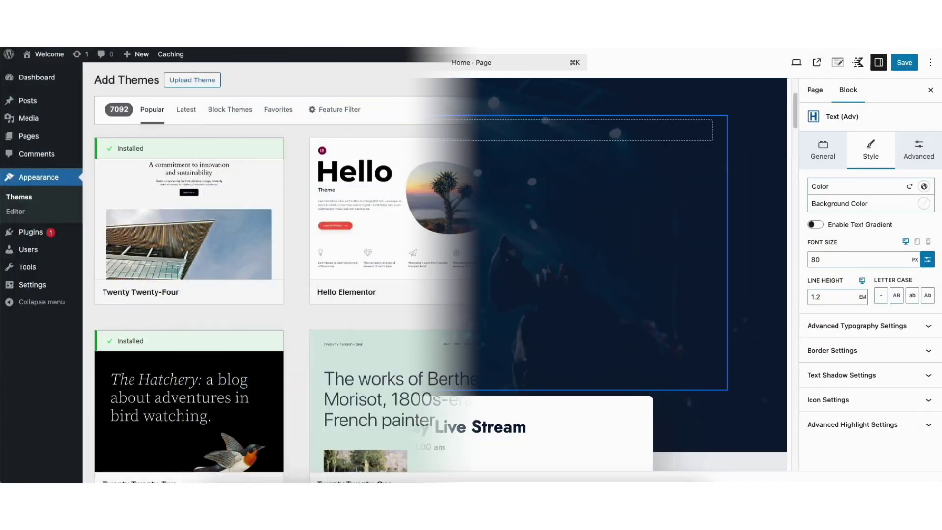
Step: Search the themes for "kadence", then install and activate the Kadence theme
text(kadence)
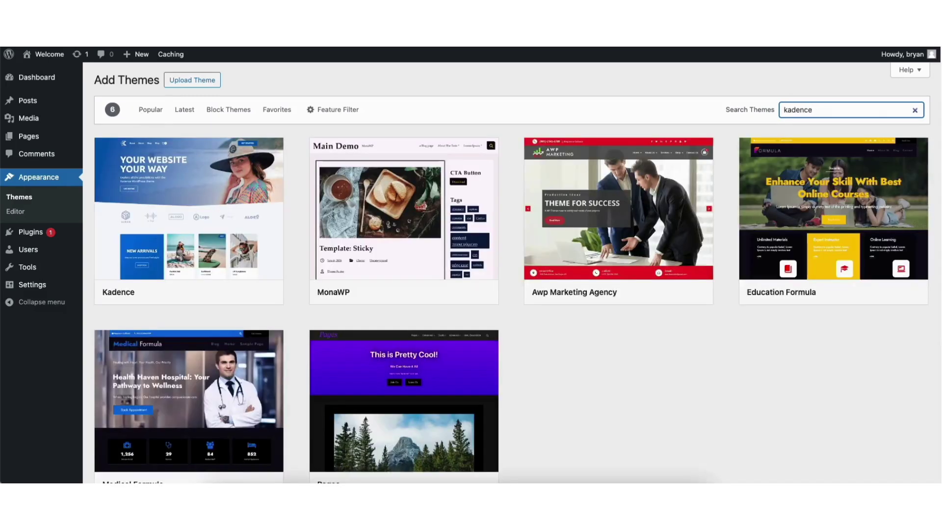
mouse_move(191, 211)
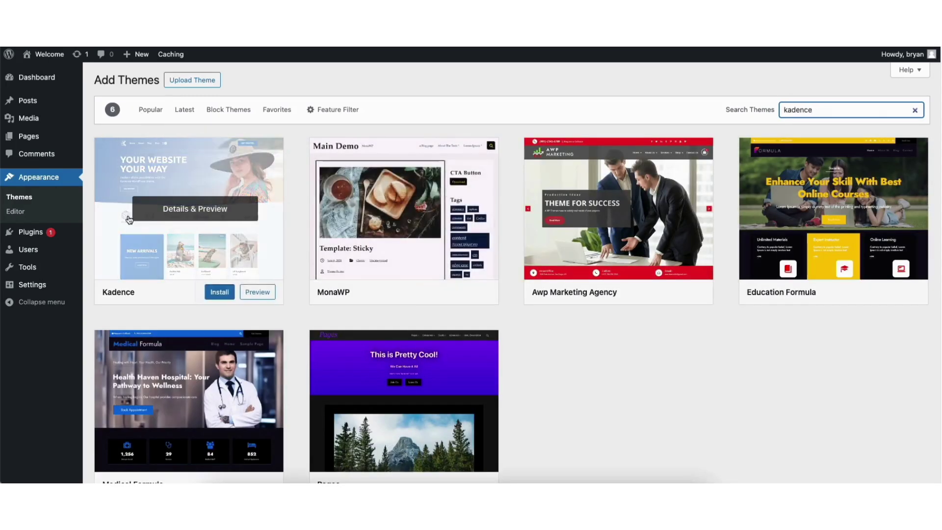
click(216, 293)
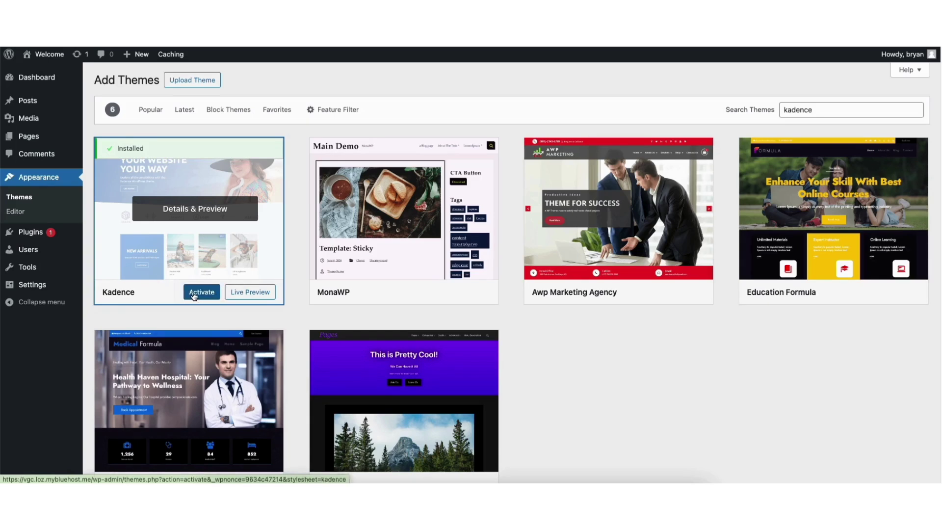
click(194, 293)
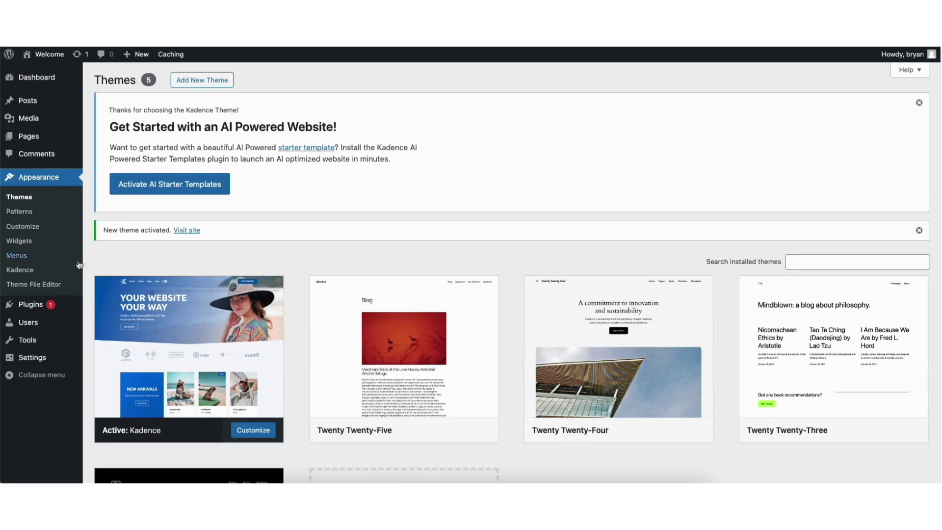
Step: Install the Kadence starter templates plugin from the Kadence theme page and open the Classic Starter Templates
click(20, 271)
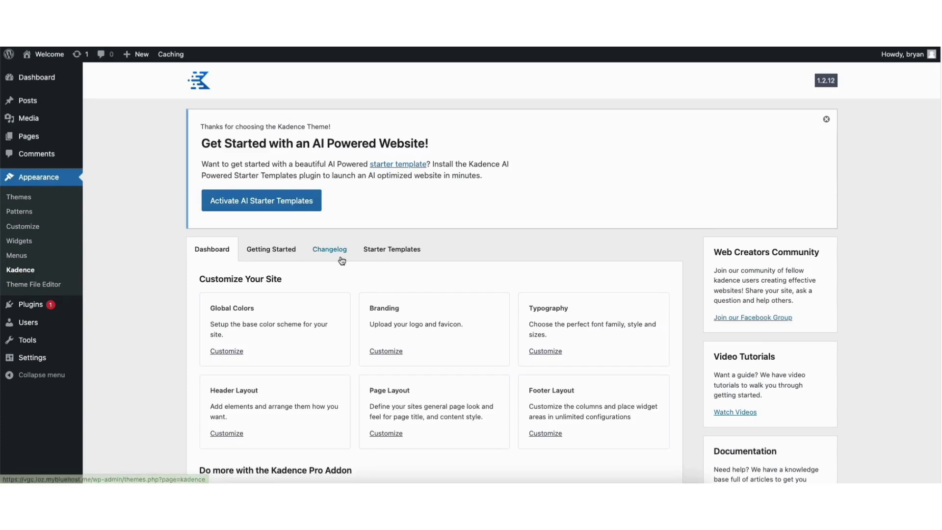
click(384, 253)
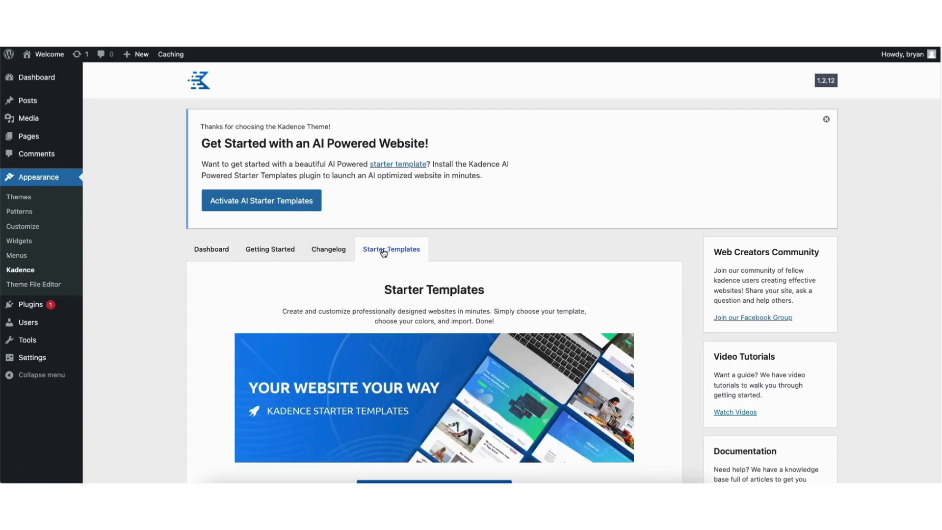
scroll(938, 212, down, 3)
click(410, 332)
click(410, 330)
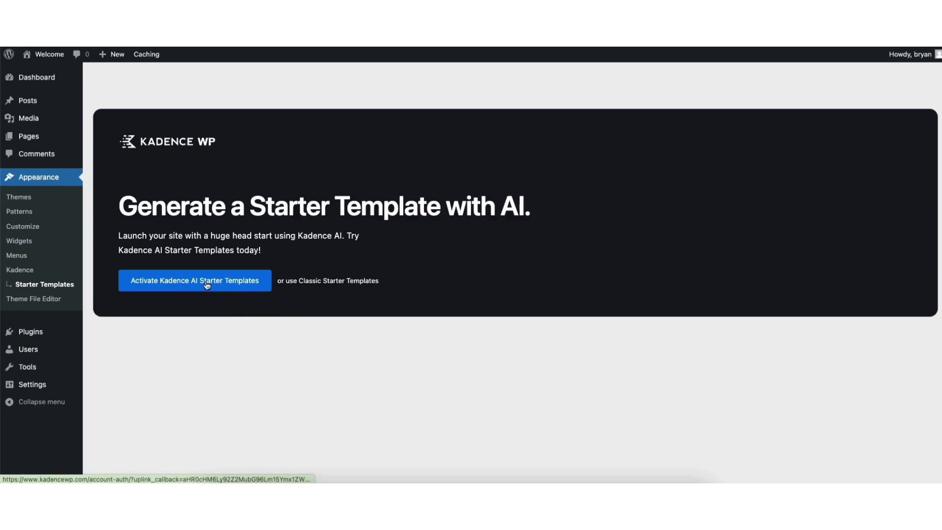
click(332, 281)
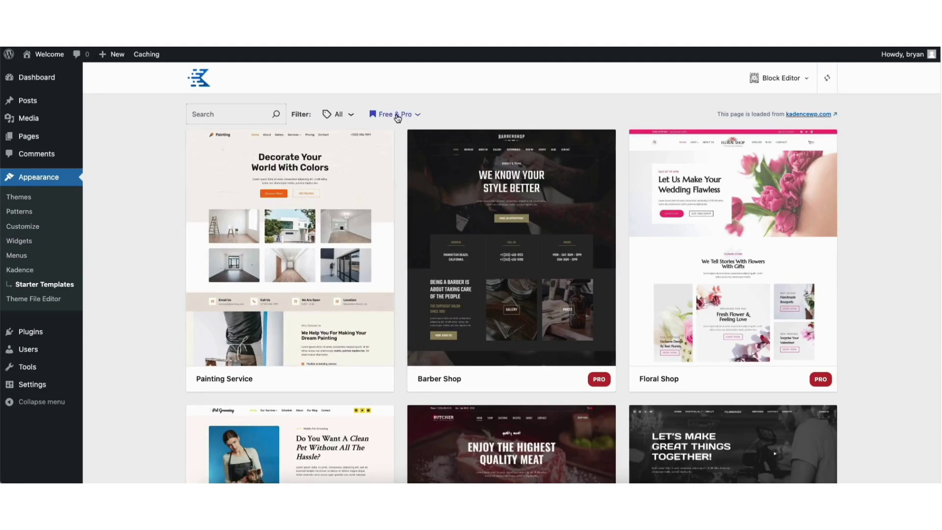
Step: Filter the starter templates to Free Only and browse the designs
click(397, 116)
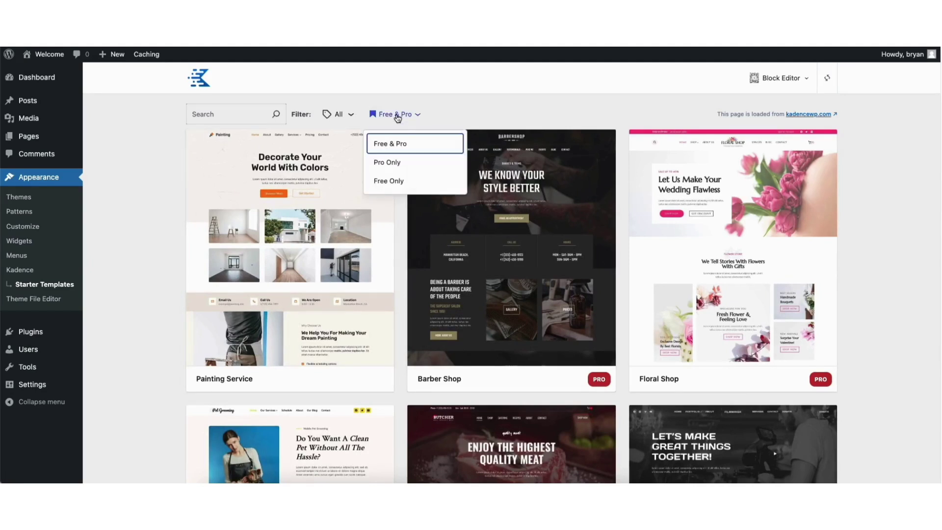
click(398, 182)
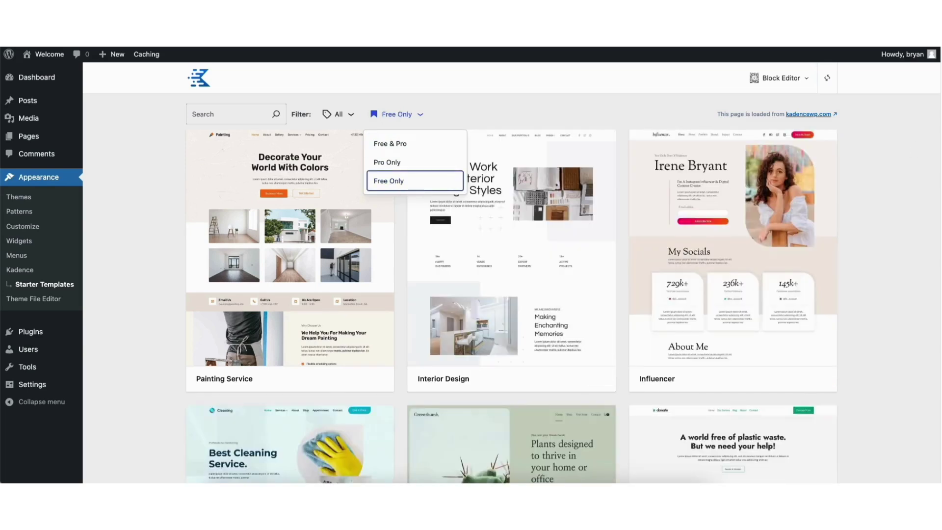
scroll(511, 288, down, 9)
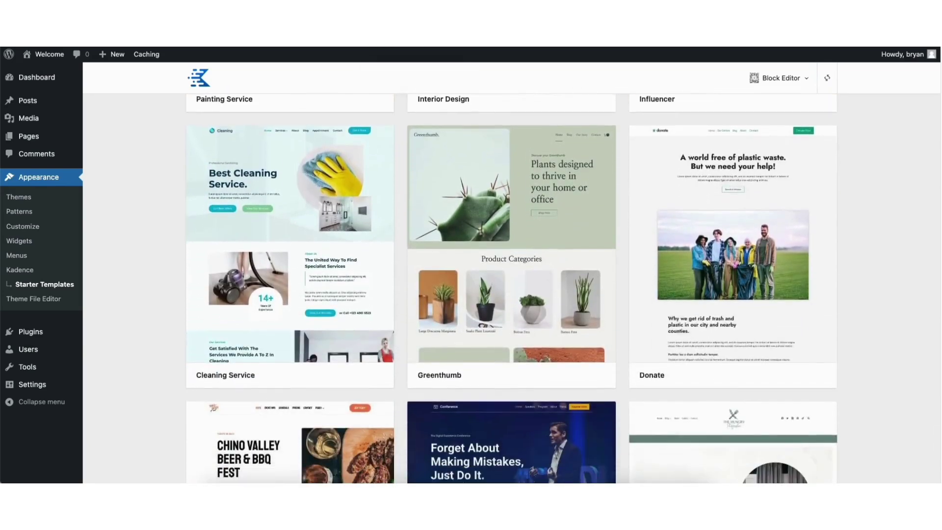
scroll(511, 288, down, 13)
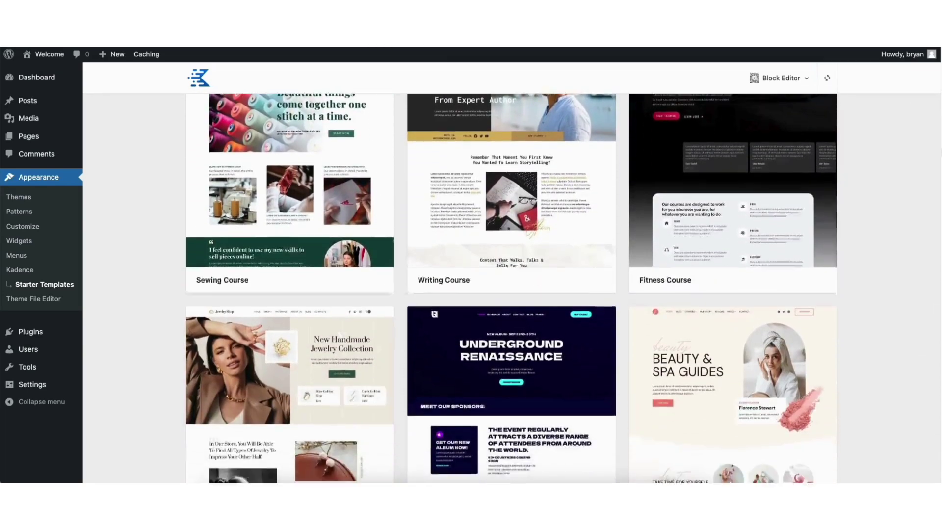
scroll(511, 288, down, 6)
scroll(432, 157, up, 20)
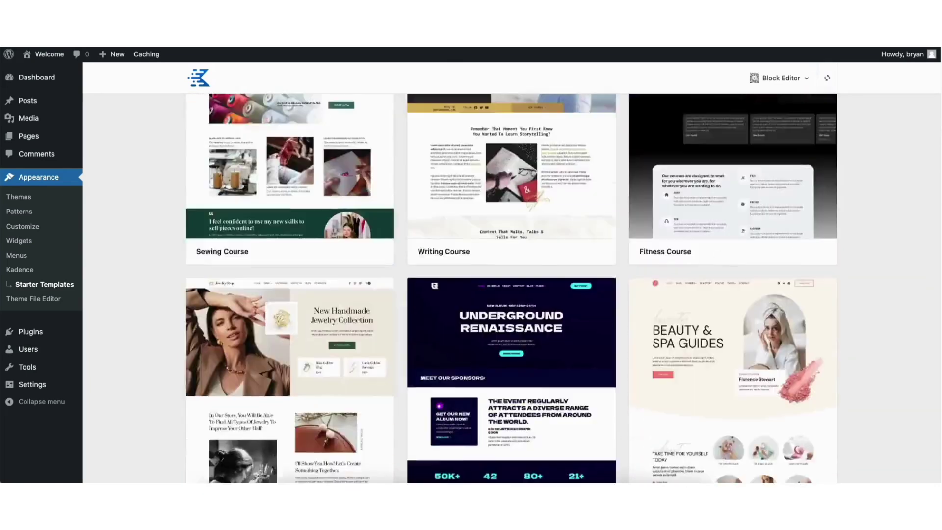
Step: Check which categories the starter templates can be filtered by, leaving the filter on All
click(222, 114)
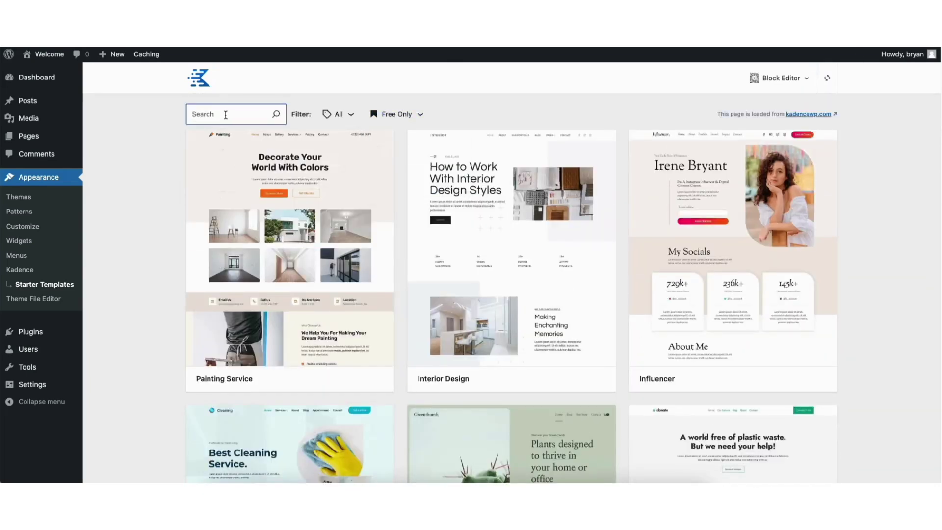
click(338, 115)
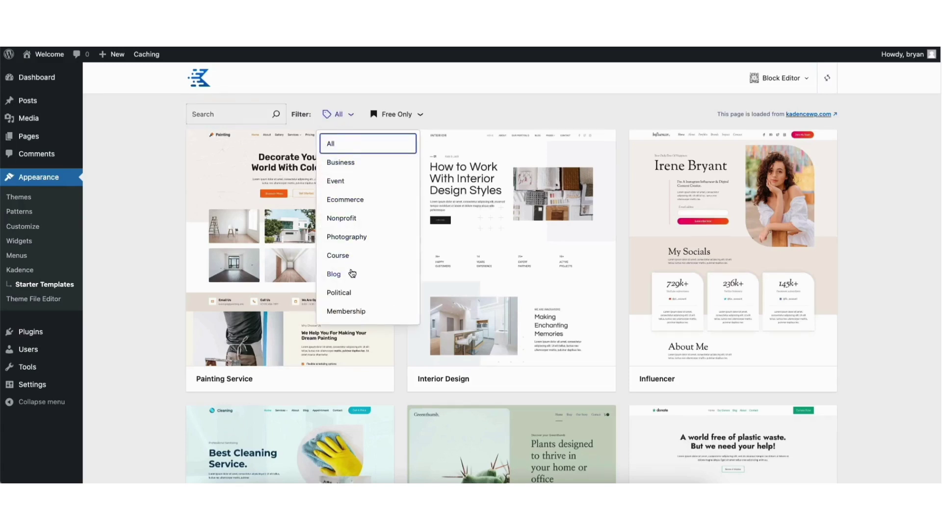
click(152, 276)
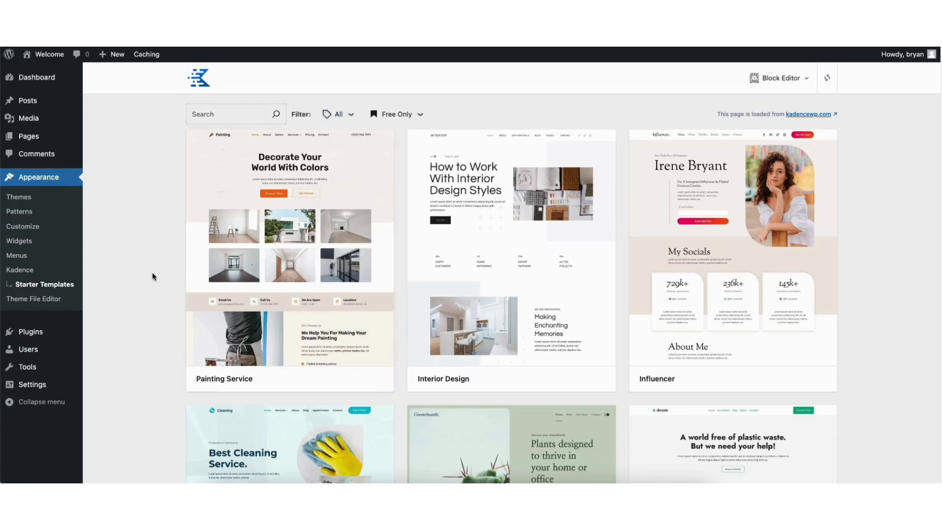
Step: Preview the Painting Service template's home page and return to the starter templates
click(273, 267)
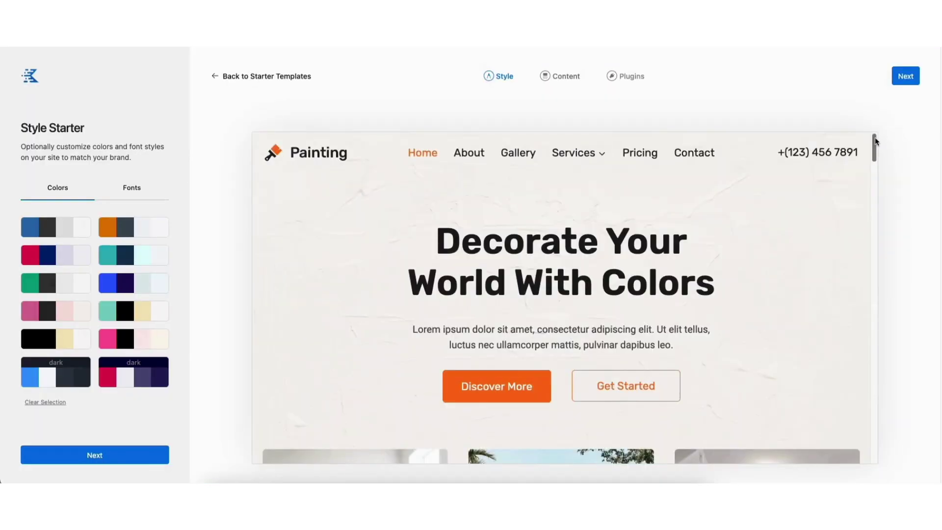
drag(875, 141, 873, 230)
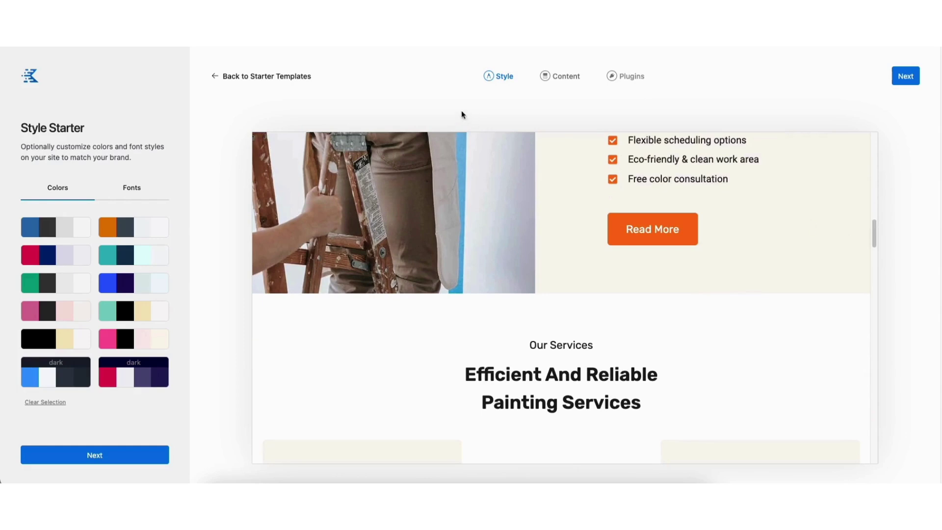
click(263, 77)
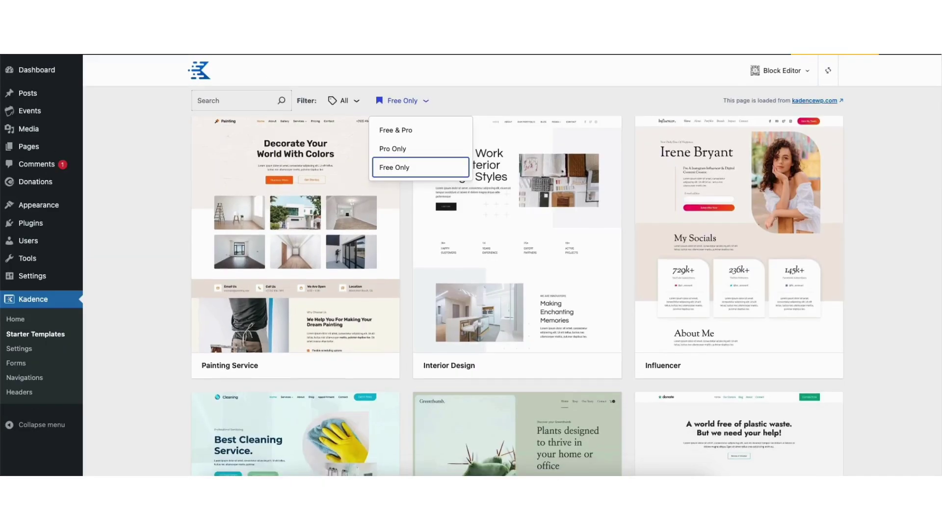
Step: Browse further through the free starter templates down to the Charity, Digital Services and Church designs
scroll(517, 245, down, 6)
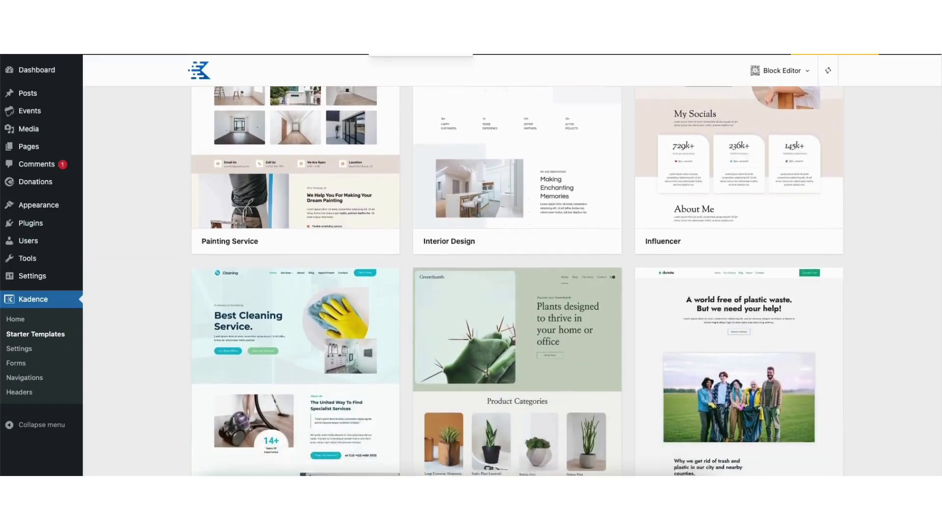
scroll(517, 275, down, 10)
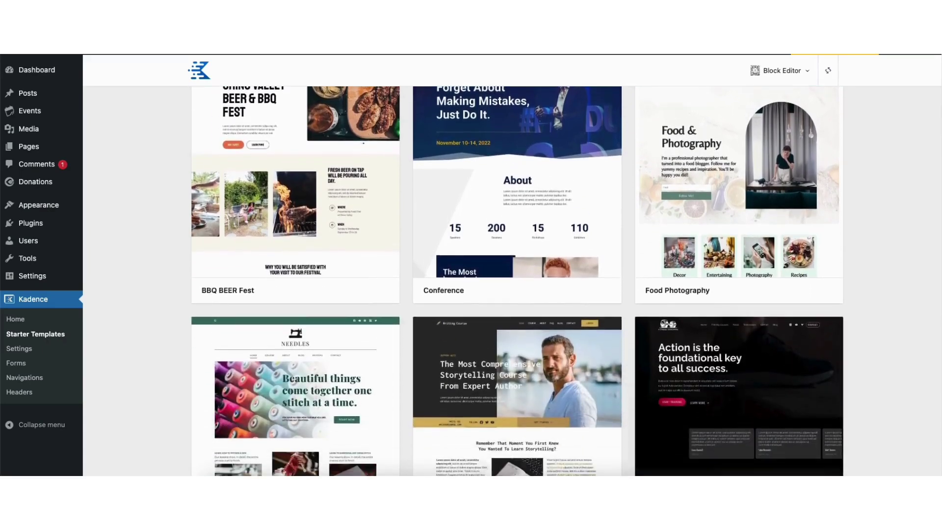
scroll(517, 275, down, 10)
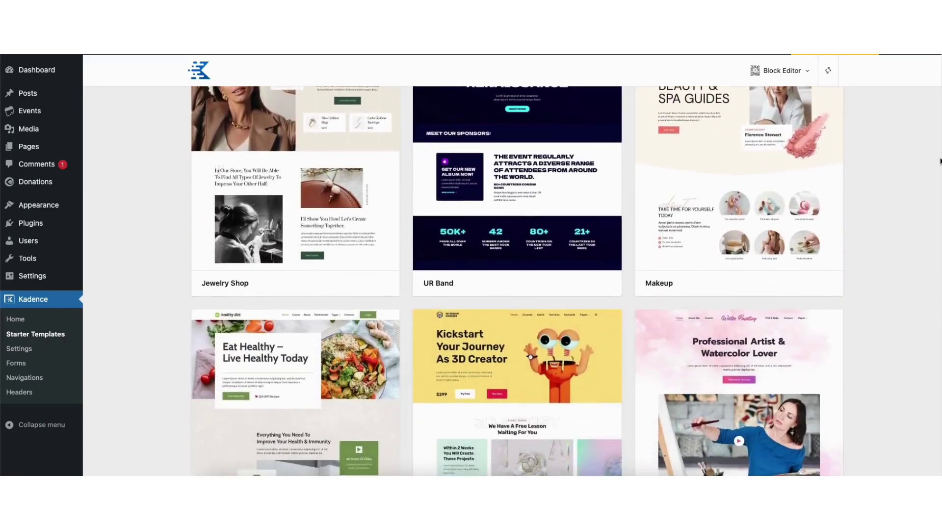
scroll(517, 274, down, 10)
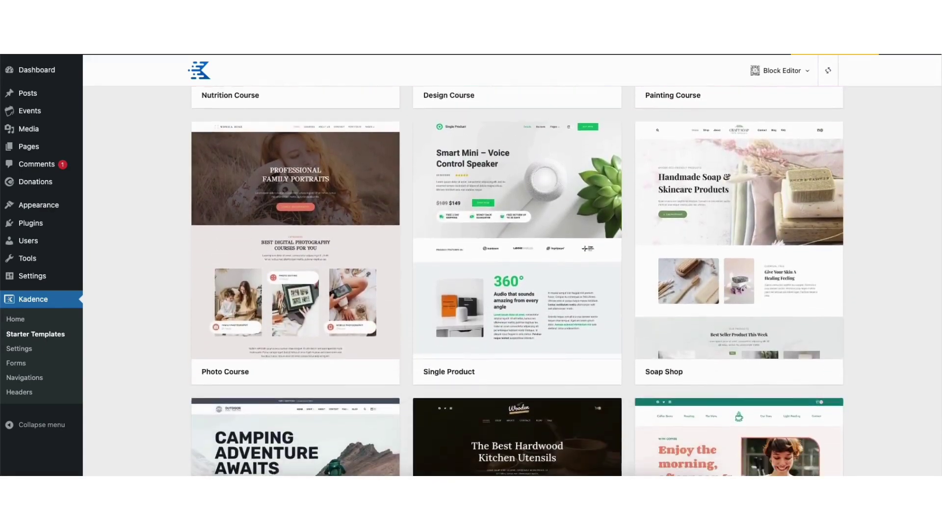
scroll(517, 275, down, 10)
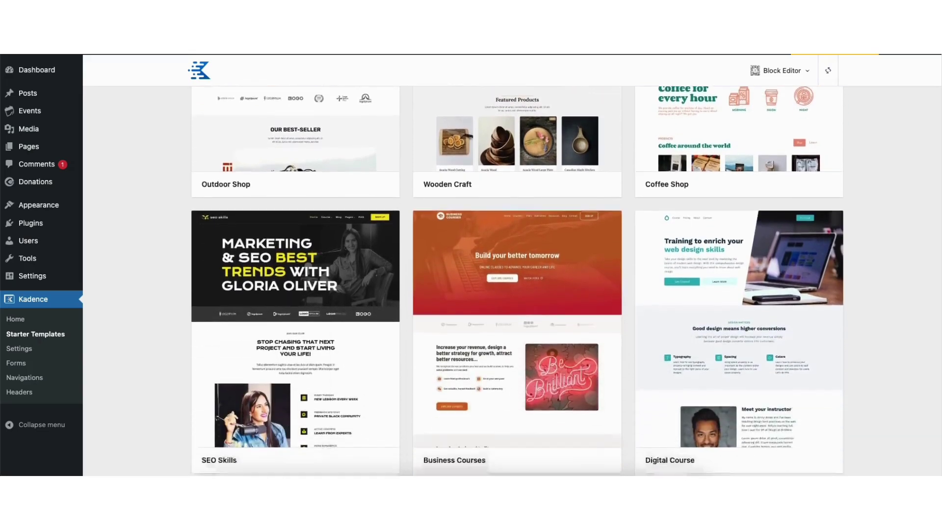
scroll(517, 274, down, 10)
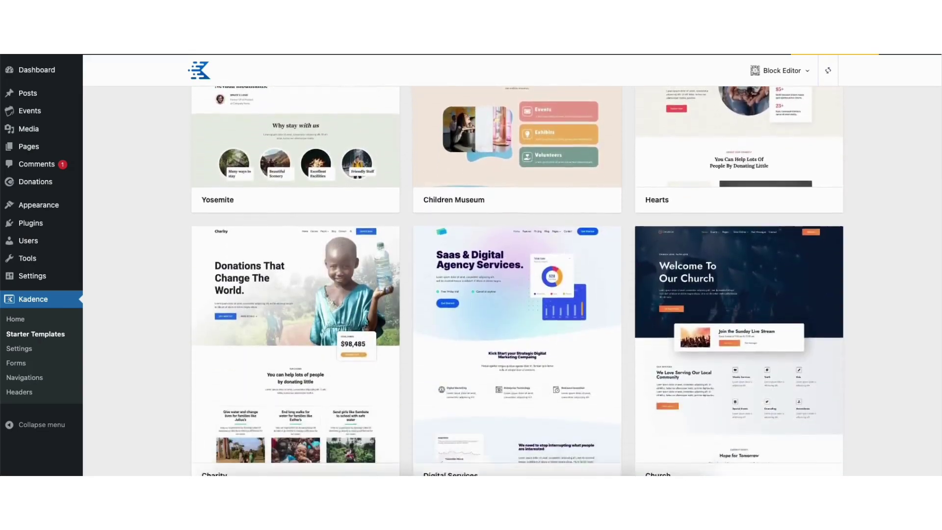
scroll(517, 274, down, 5)
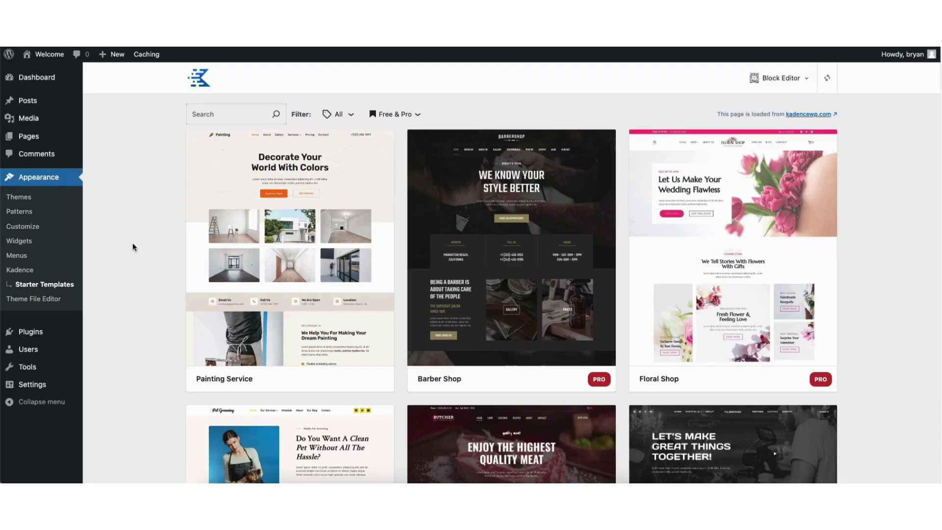
Step: Search the starter templates for "church" and open the Church template
click(209, 114)
text(church)
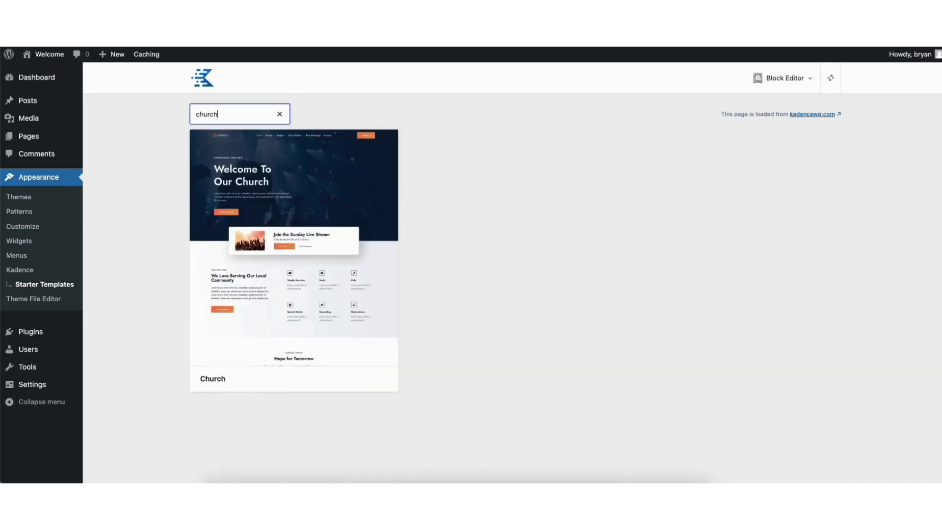
click(271, 220)
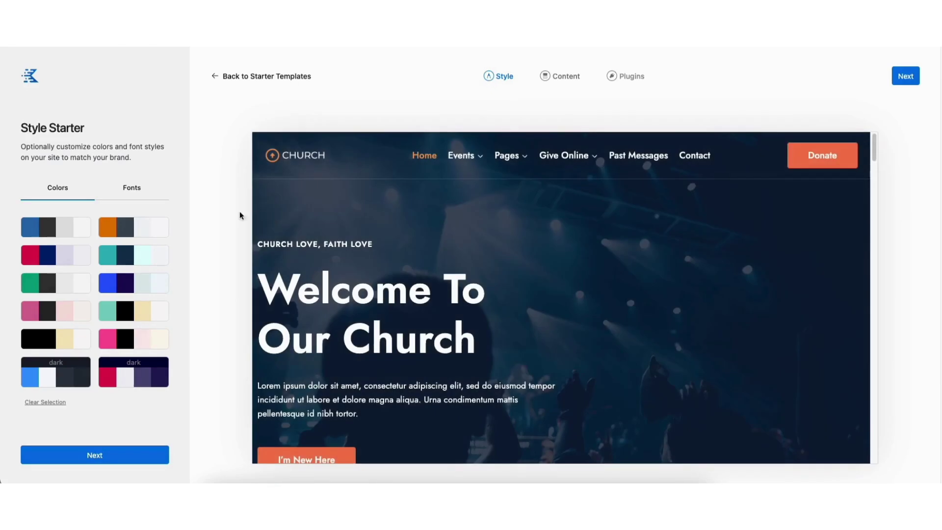
Step: Try several color palettes on the Church template and clear the palette selection
click(134, 229)
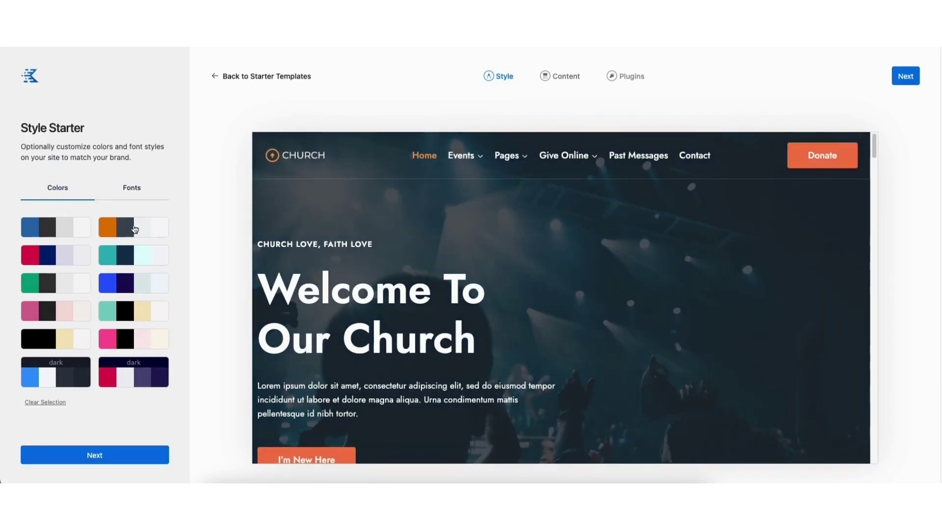
click(55, 227)
click(56, 310)
click(133, 310)
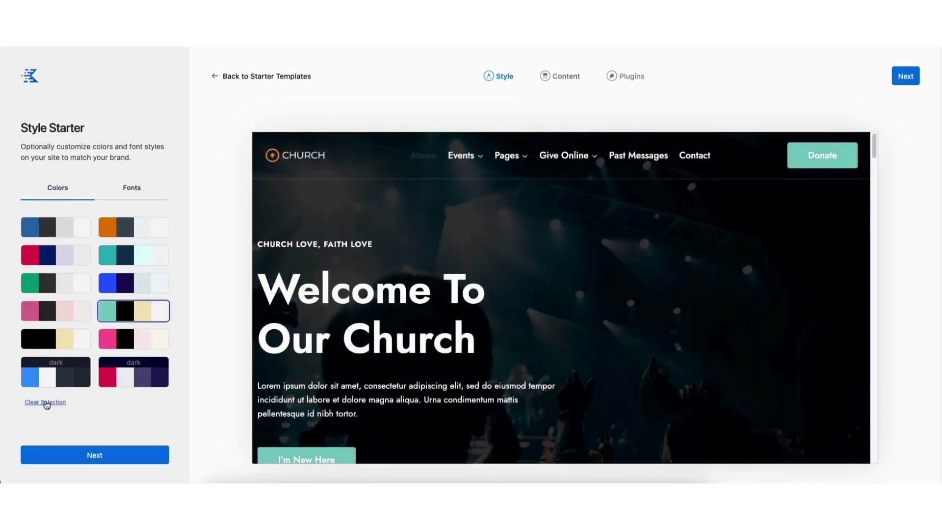
click(44, 403)
Step: Keep the Default font pair and the Import Full Site option, and continue to the plugin selection
click(126, 191)
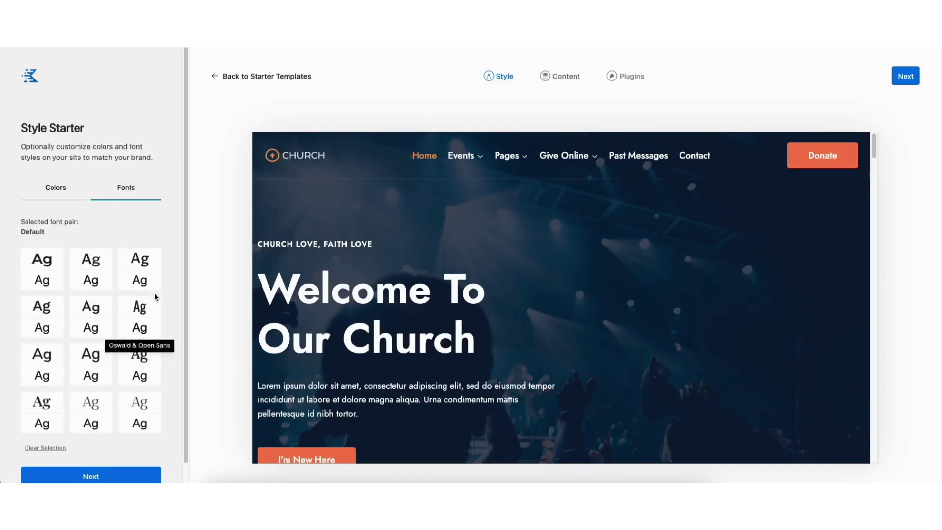
drag(185, 275, 184, 299)
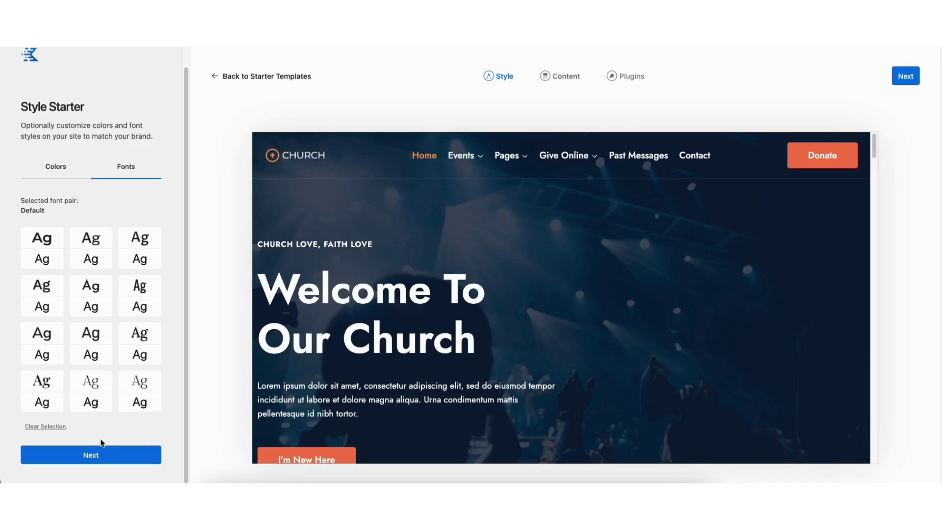
click(102, 457)
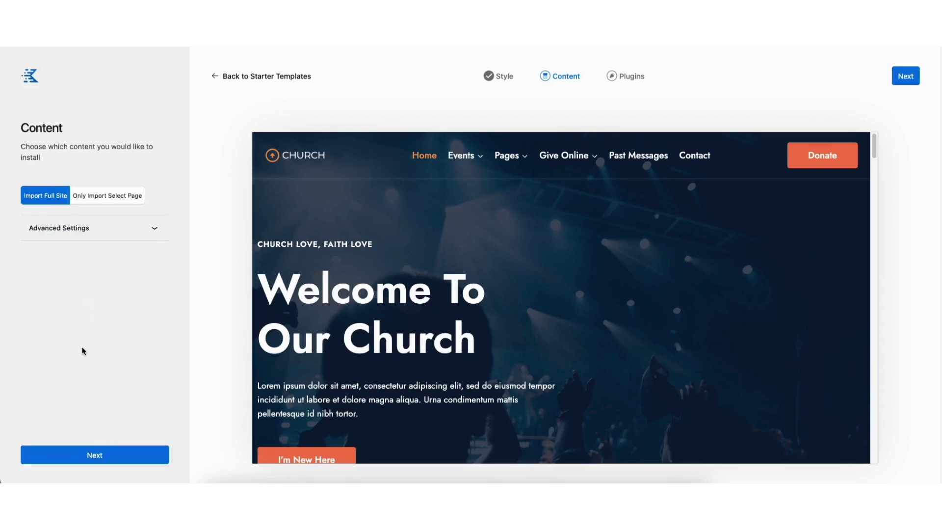
click(95, 454)
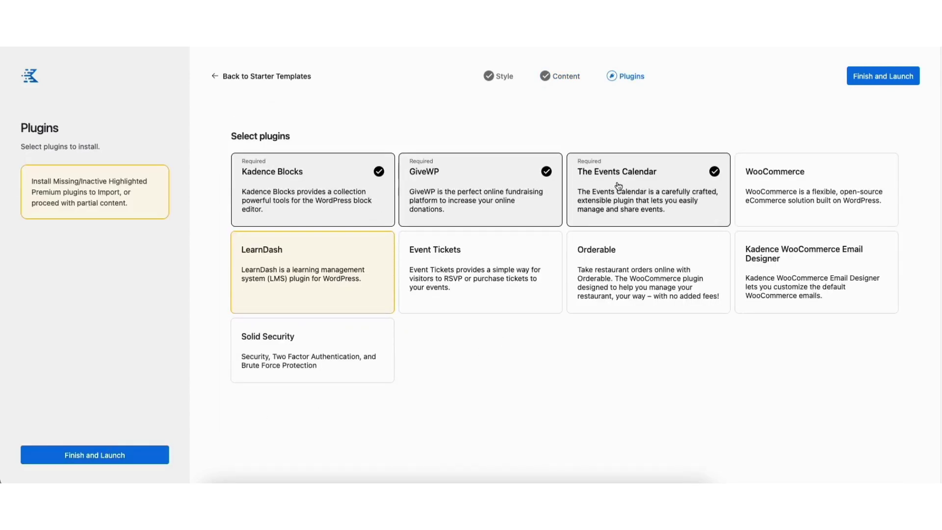
Step: Leave WooCommerce out, keep the required Kadence Blocks, GiveWP and The Events Calendar plugins, and start the template import
click(779, 196)
click(795, 191)
click(98, 456)
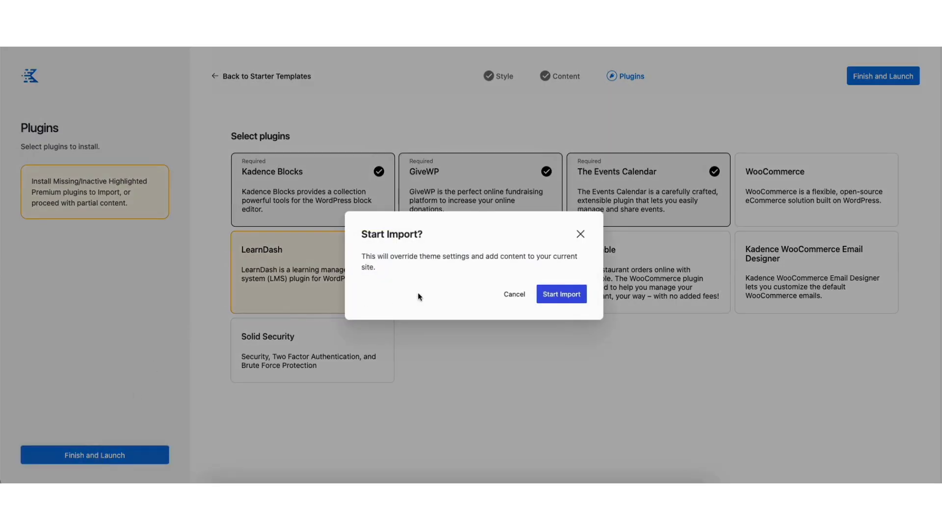
click(558, 293)
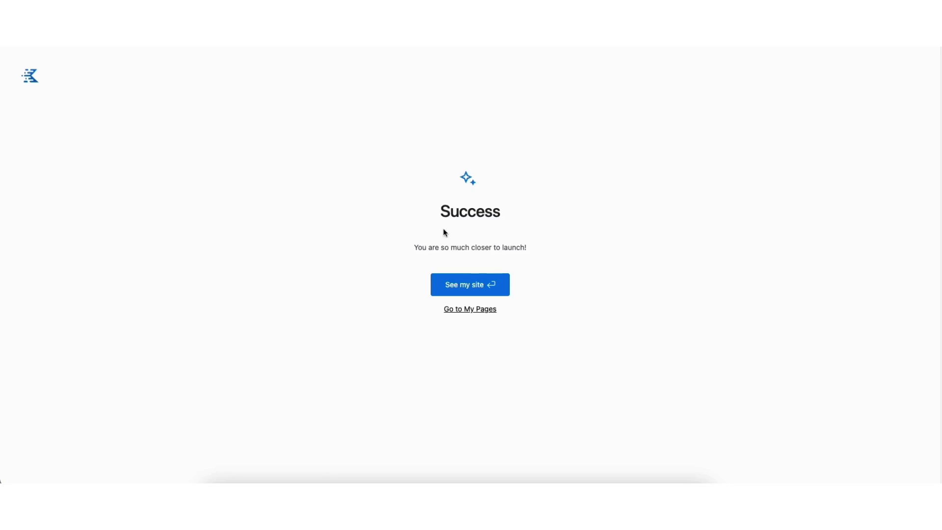
Step: Open the imported church site and look through its home page
click(456, 289)
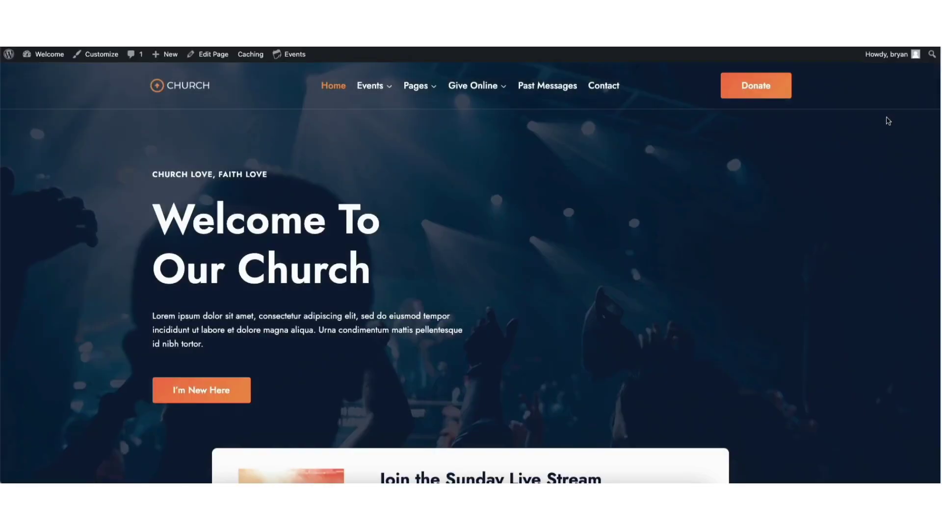
scroll(940, 61, down, 10)
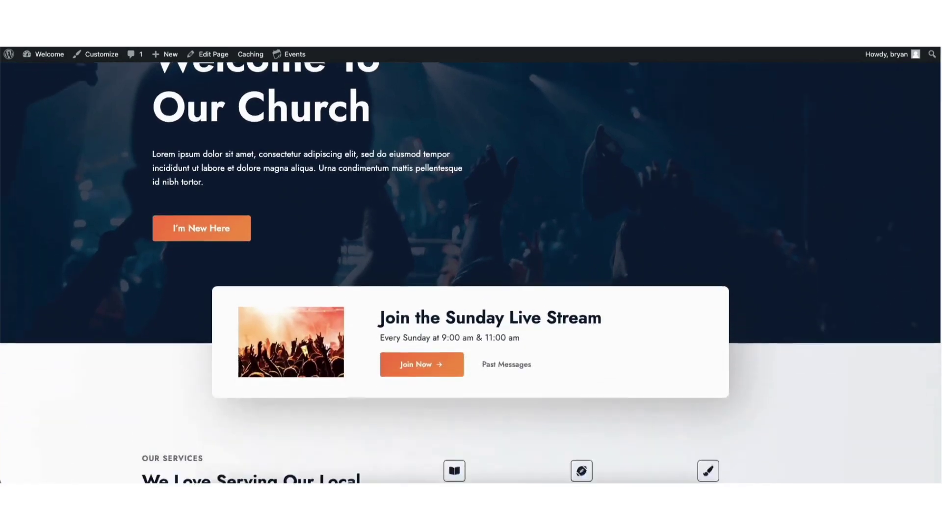
scroll(469, 272, down, 15)
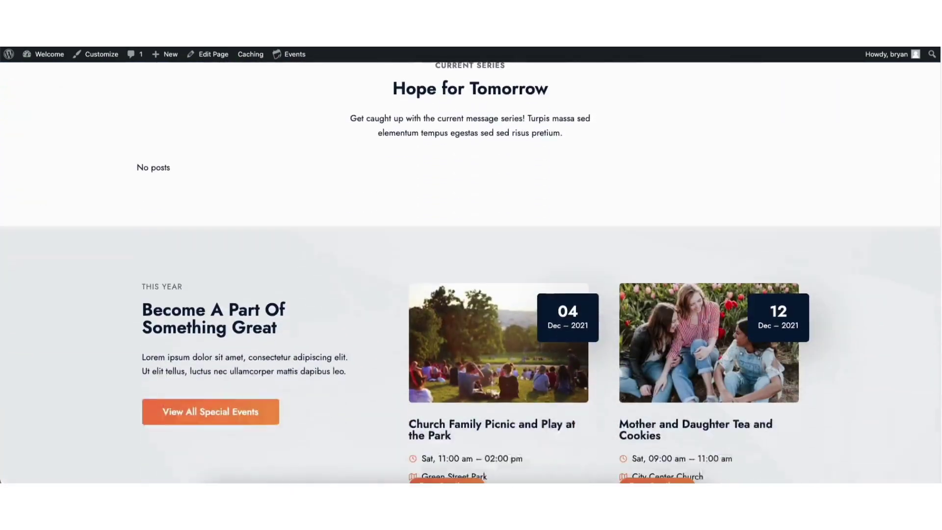
Step: Look over the remaining sections of the imported home page and open the page for editing
scroll(938, 240, down, 18)
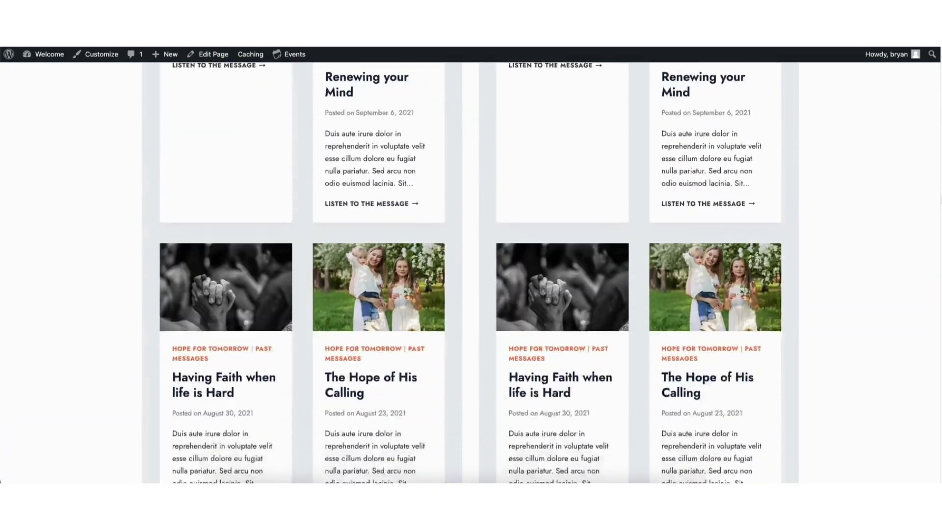
scroll(938, 241, down, 14)
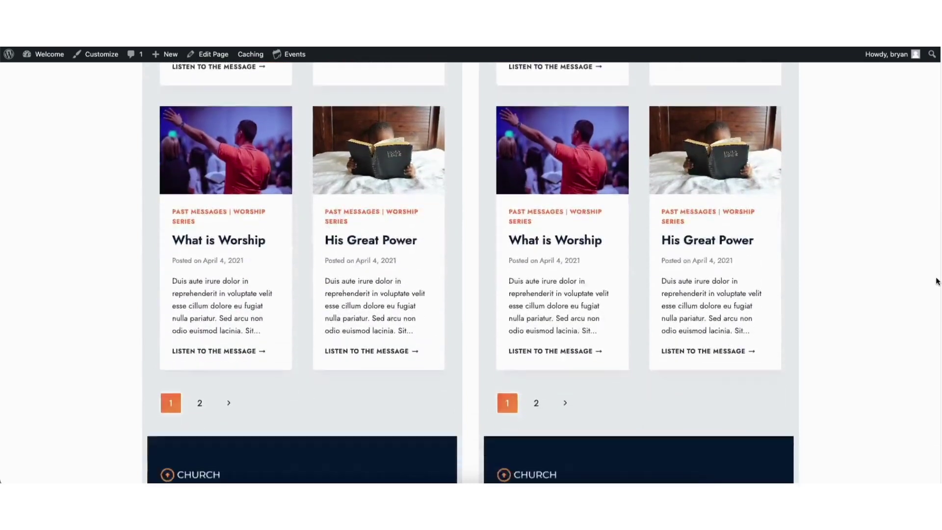
scroll(938, 301, up, 20)
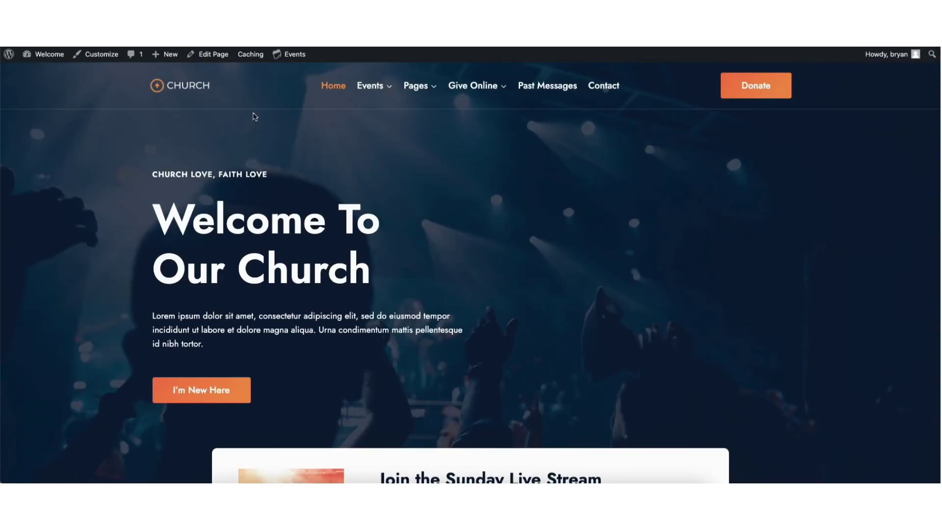
click(213, 55)
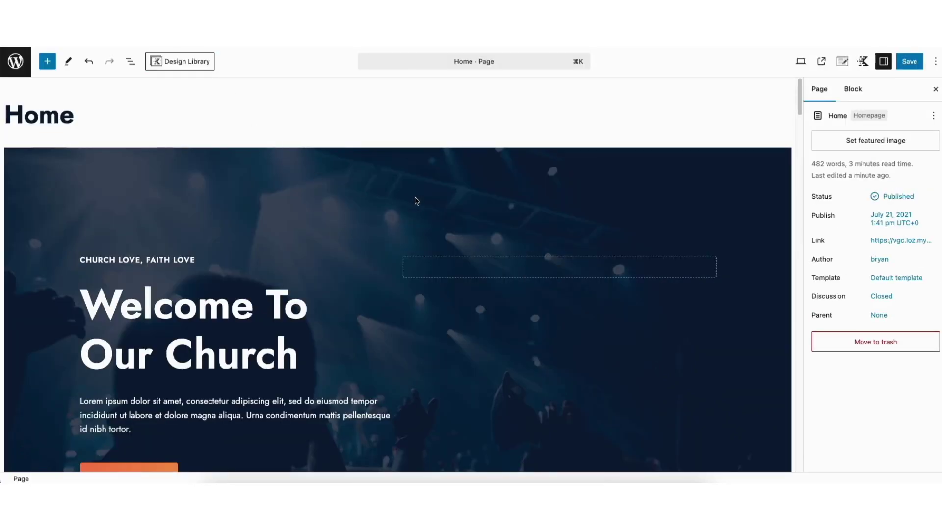
Step: Replace the hero section's main heading text with "Welcome To Demo Church"
scroll(800, 85, down, 1)
scroll(800, 84, up, 1)
scroll(204, 198, down, 3)
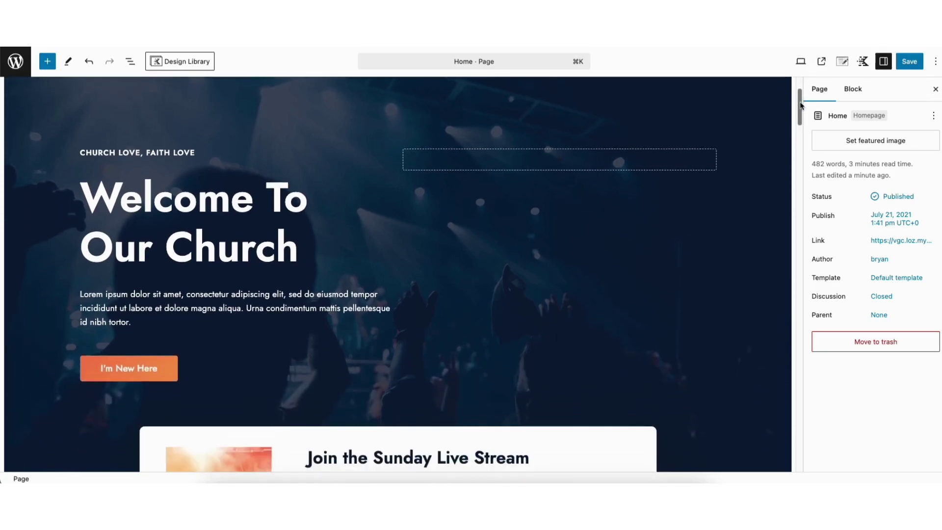
click(126, 201)
drag(81, 199, 289, 237)
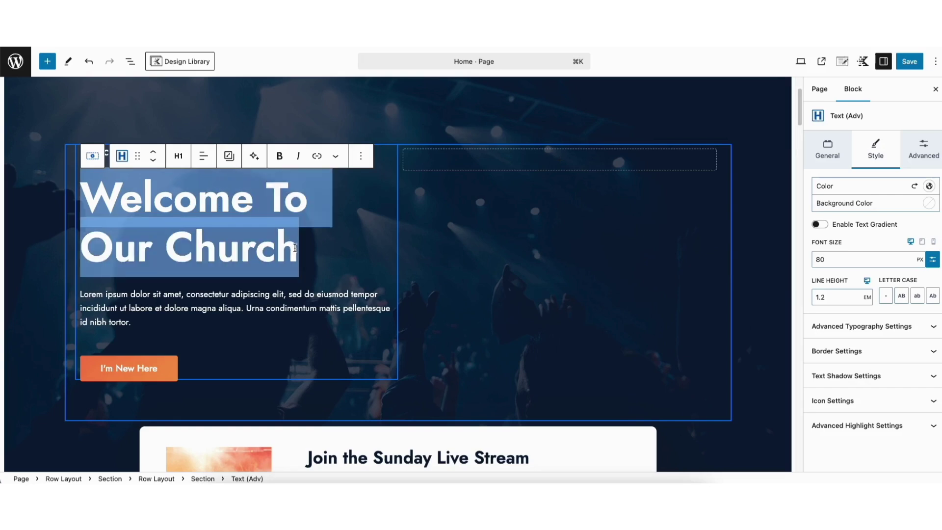
click(275, 247)
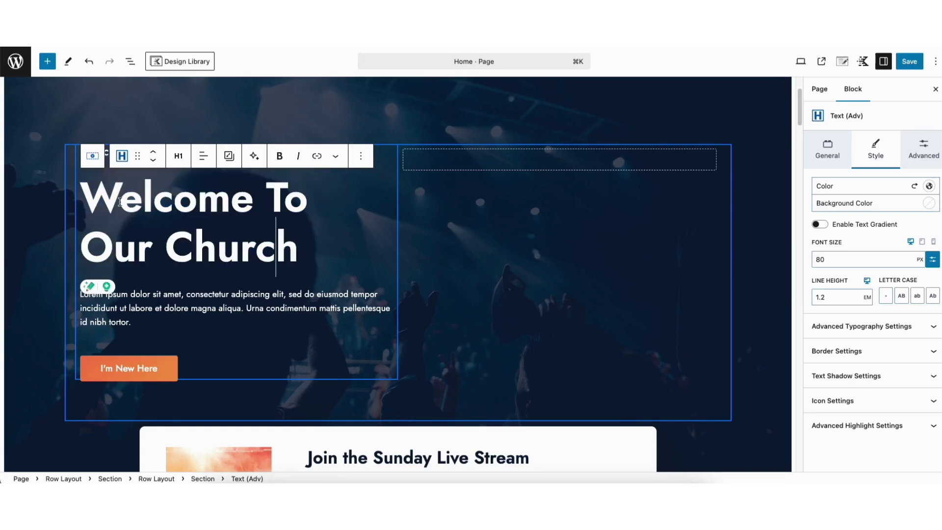
drag(81, 197, 290, 245)
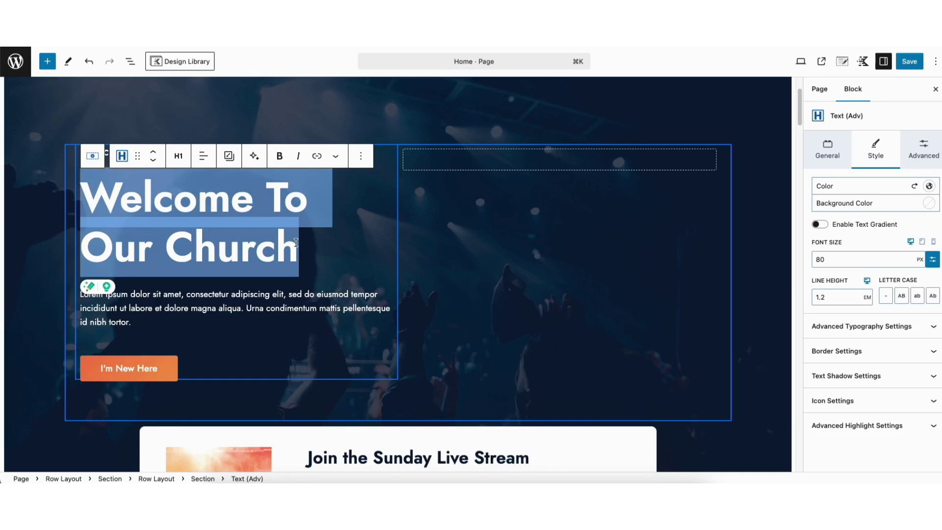
text(Welcome To D)
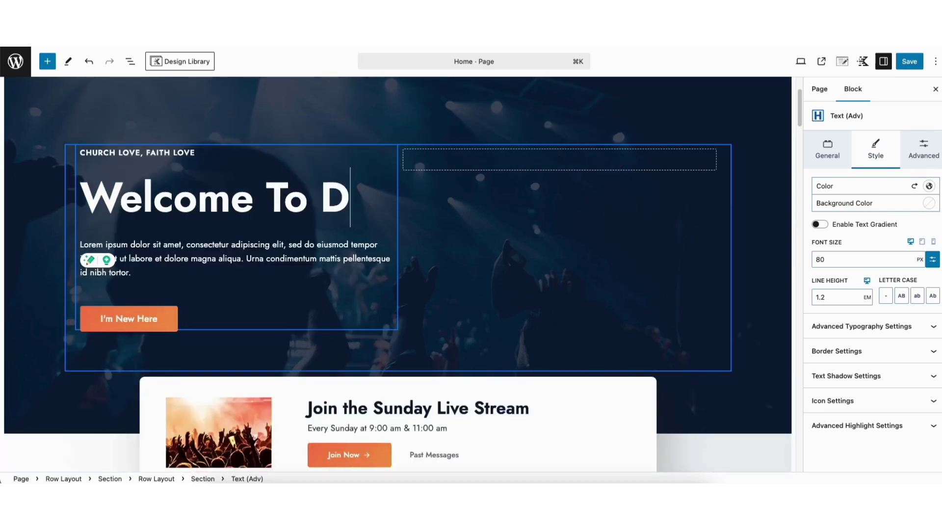
text(emo Church)
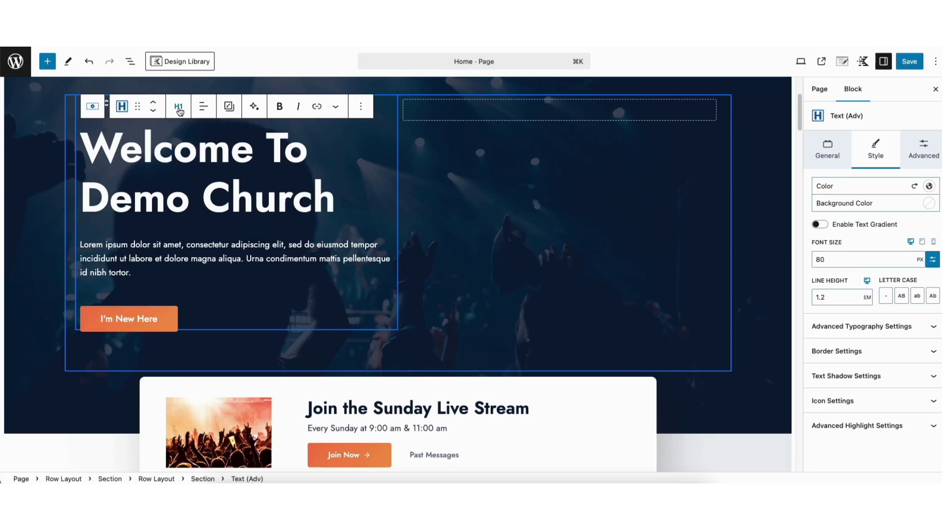
Step: Review the hero heading's level, text alignment, link and extra formatting options, keeping it a left-aligned Heading 1
click(179, 109)
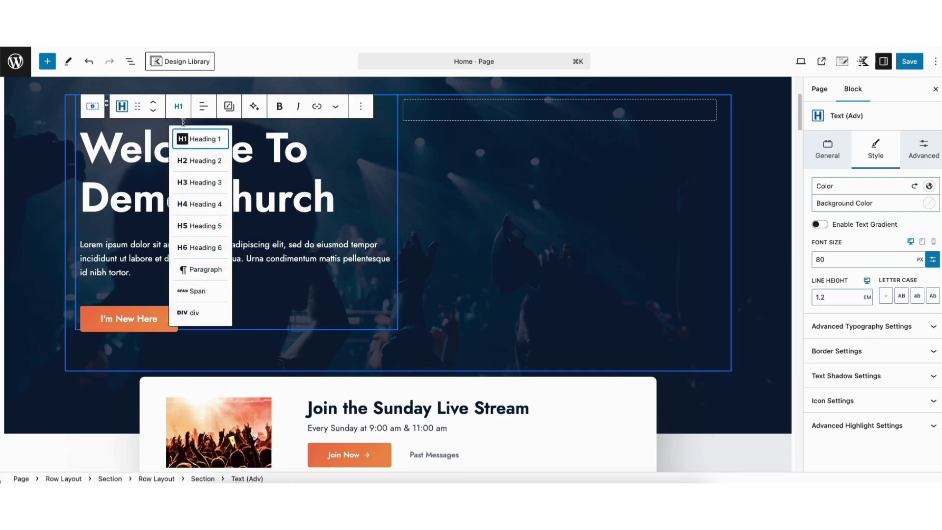
click(203, 109)
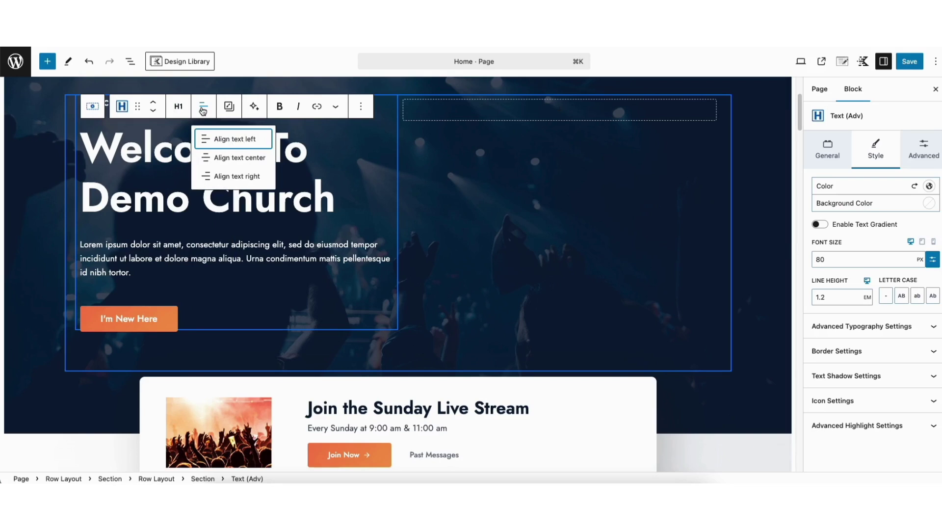
click(231, 139)
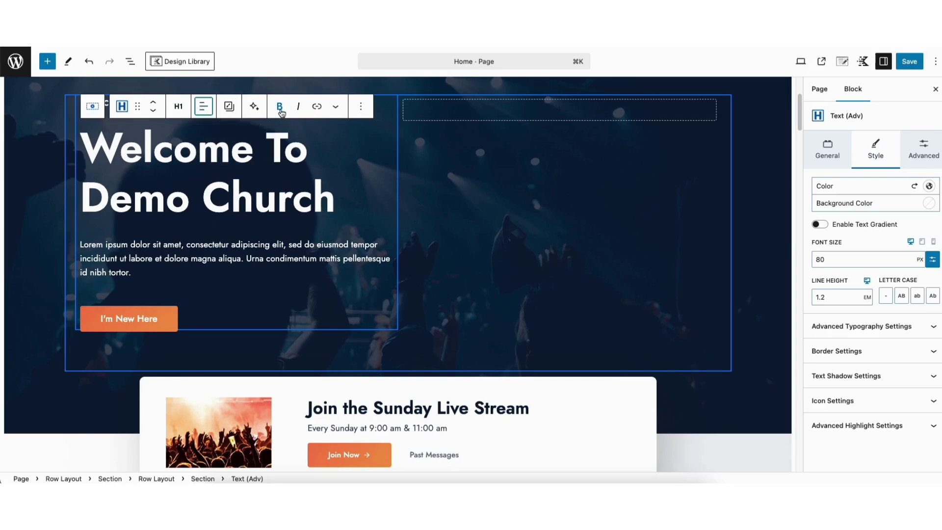
click(317, 109)
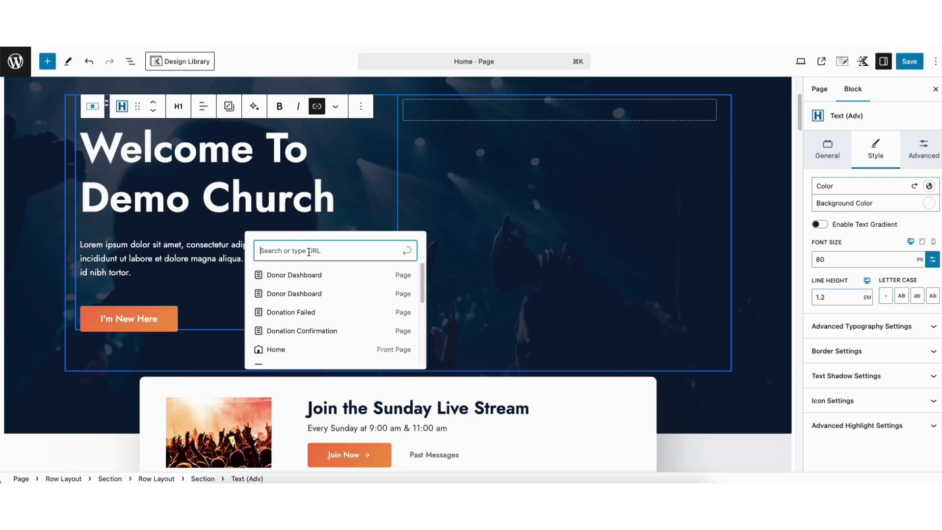
drag(422, 272, 425, 319)
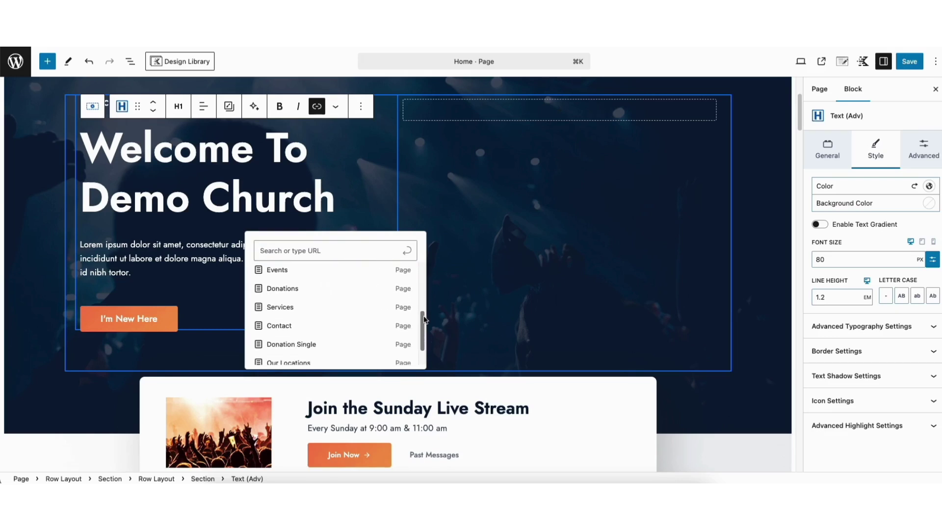
click(335, 106)
click(335, 105)
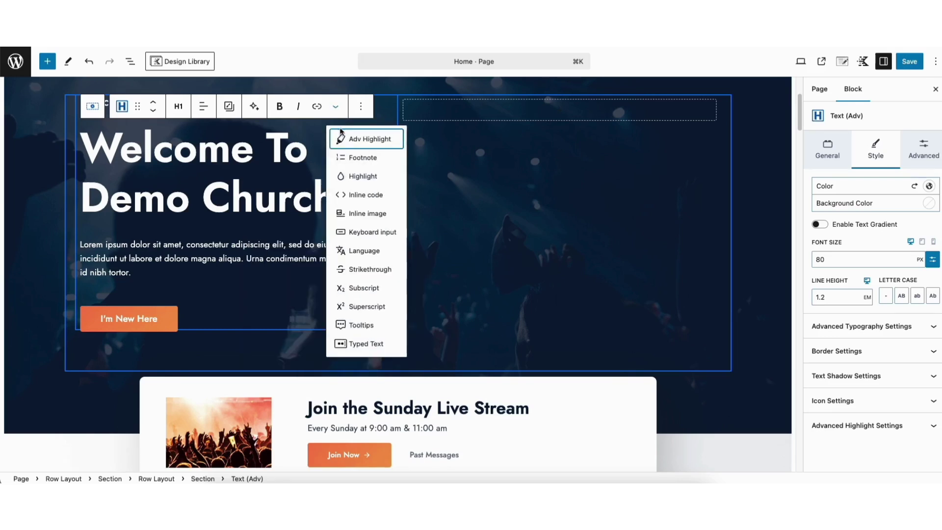
click(292, 201)
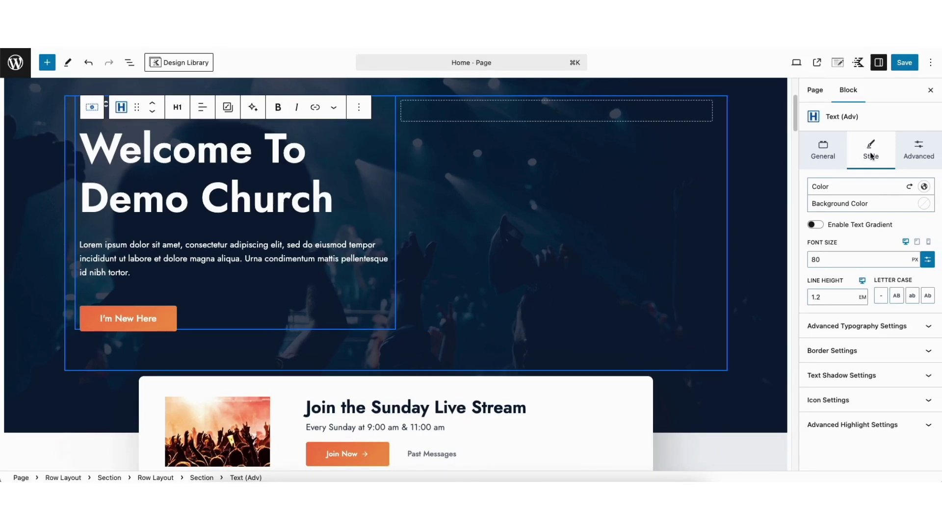
Step: Examine the hero heading's style settings for text color, background color and advanced typography
click(923, 186)
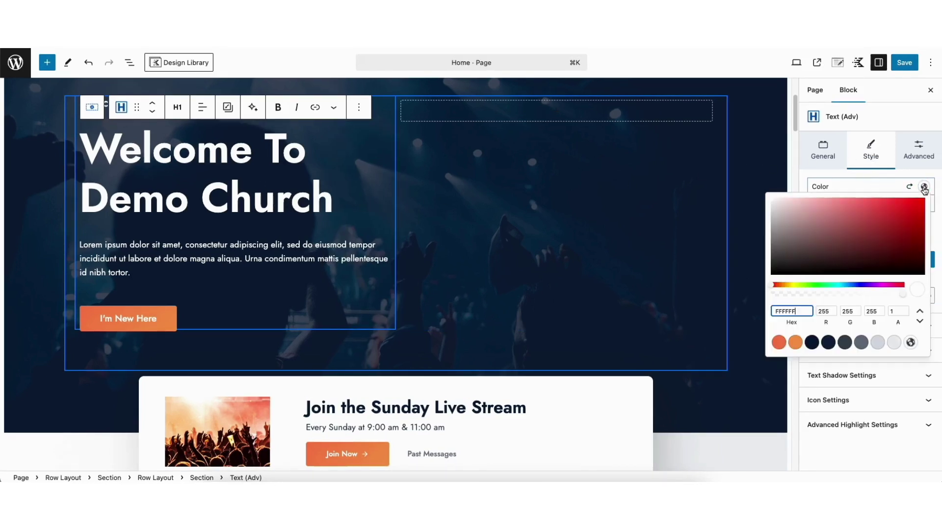
click(924, 188)
click(924, 204)
click(923, 204)
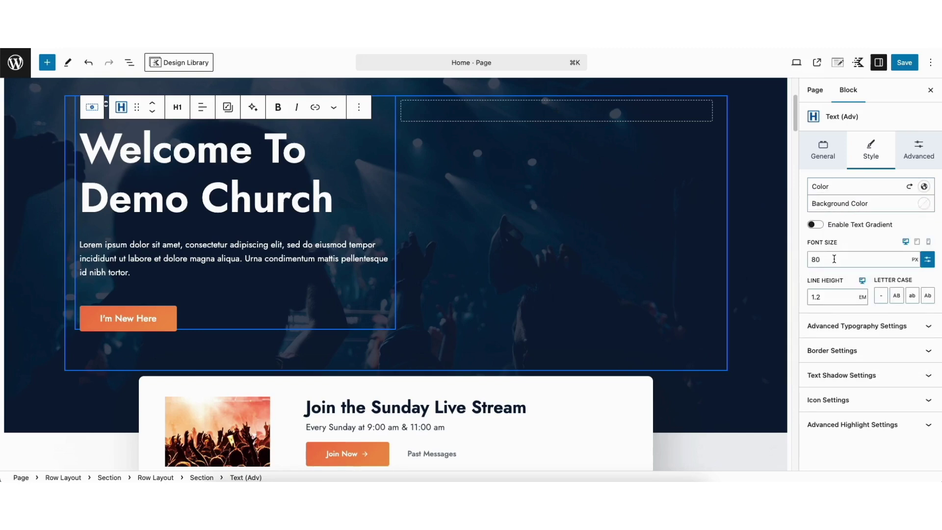
click(840, 326)
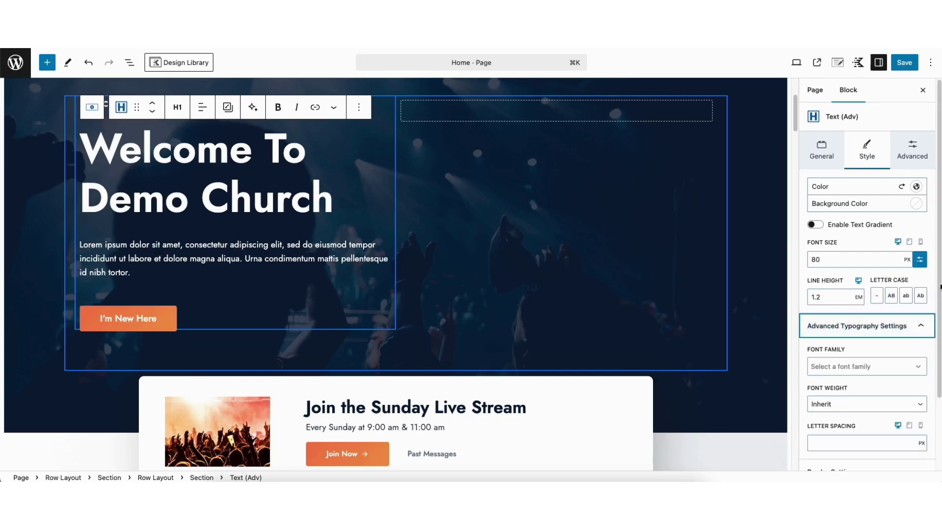
scroll(937, 279, down, 3)
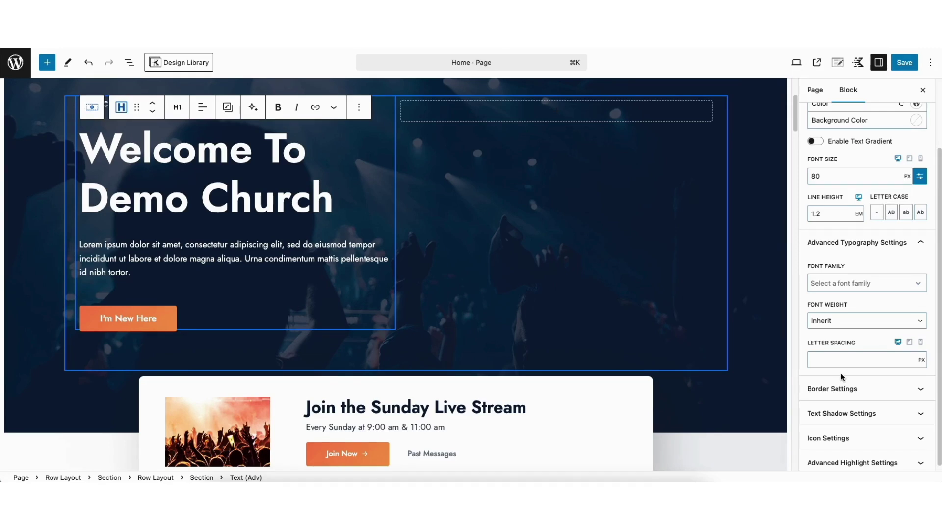
scroll(840, 124, up, 3)
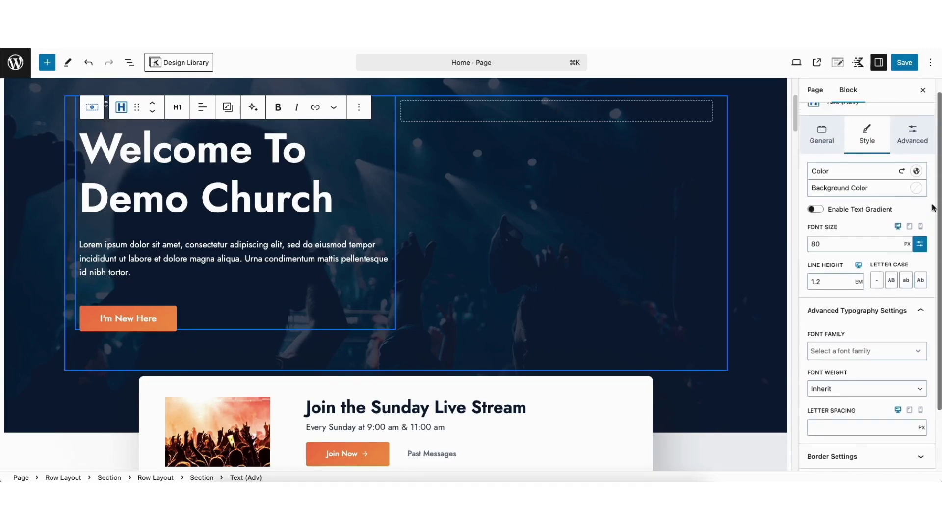
scroll(792, 108, up, 3)
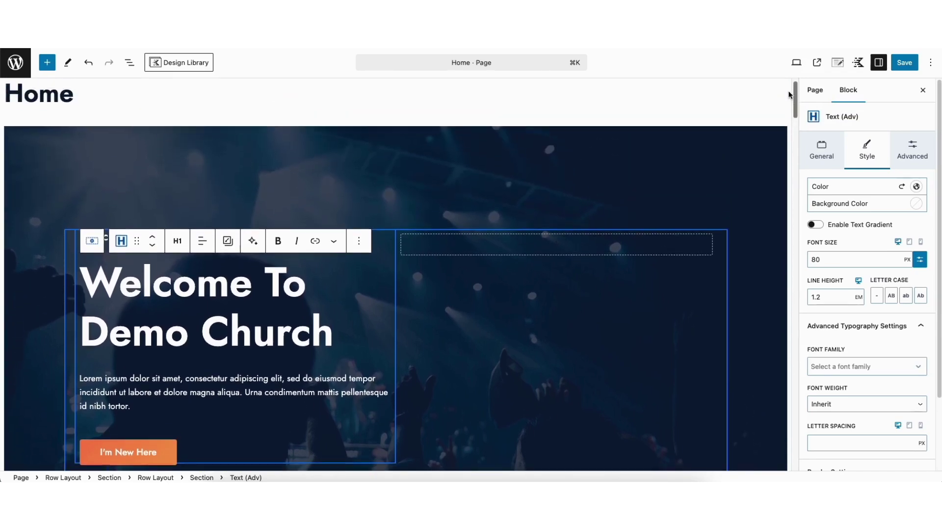
Step: Choose the blue-lit concert crowd photo from the media library as the hero row's background image
click(83, 152)
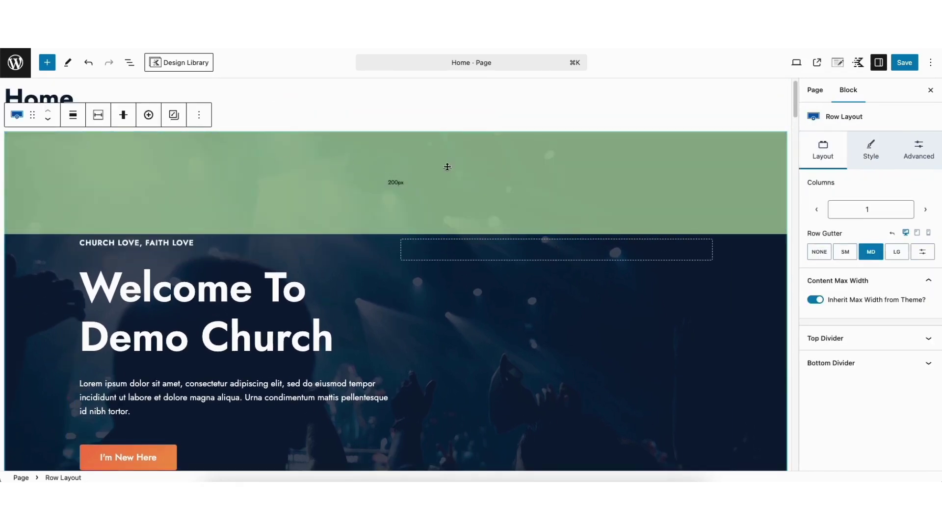
click(870, 152)
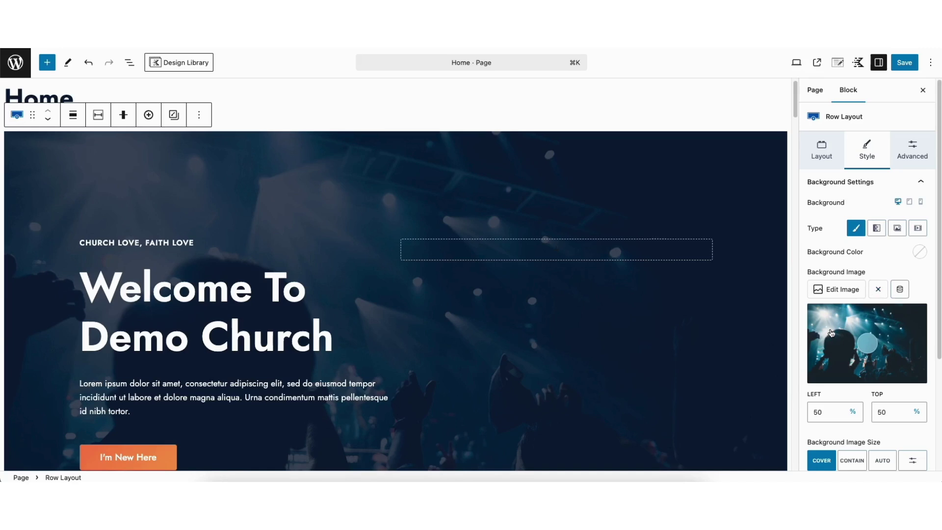
click(834, 290)
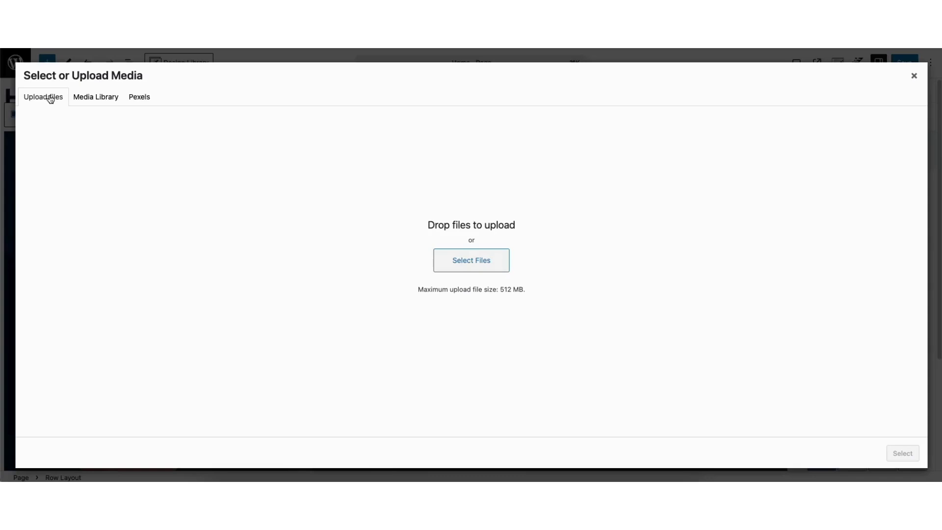
click(86, 101)
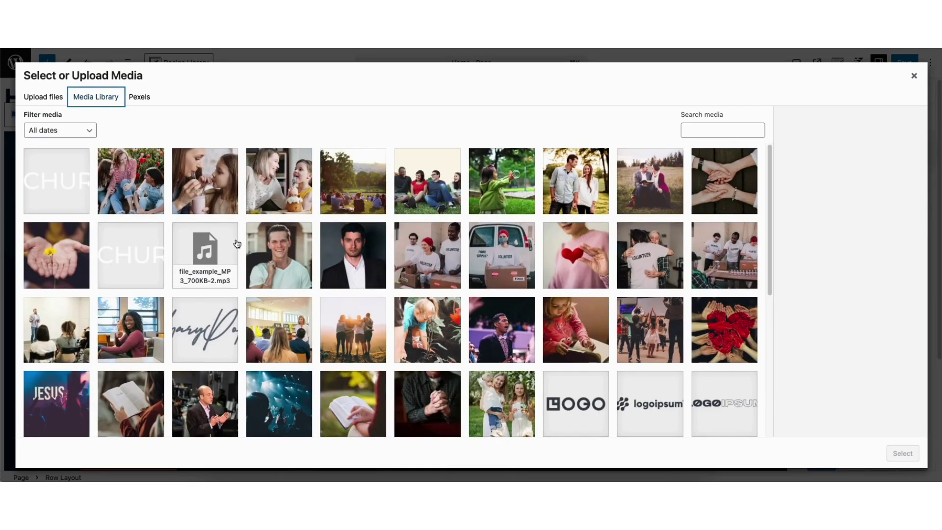
drag(769, 168, 760, 324)
scroll(491, 294, up, 5)
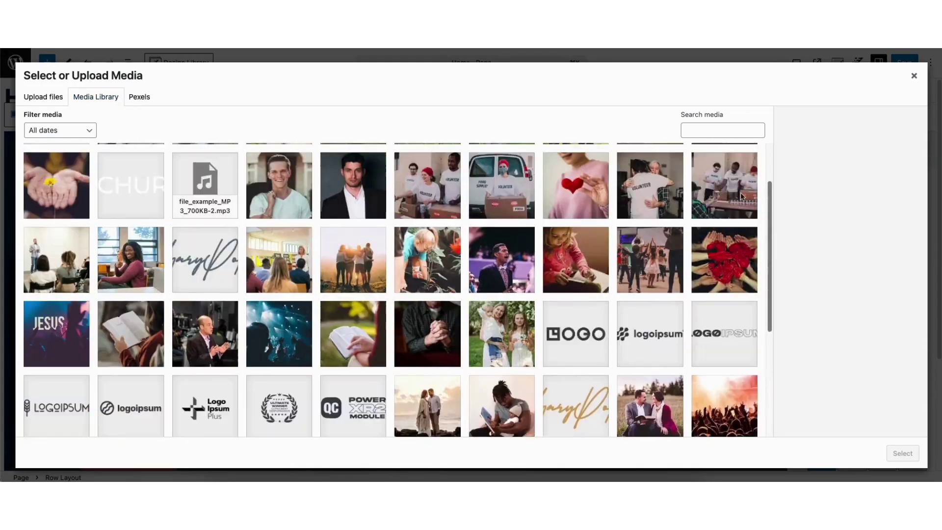
click(284, 397)
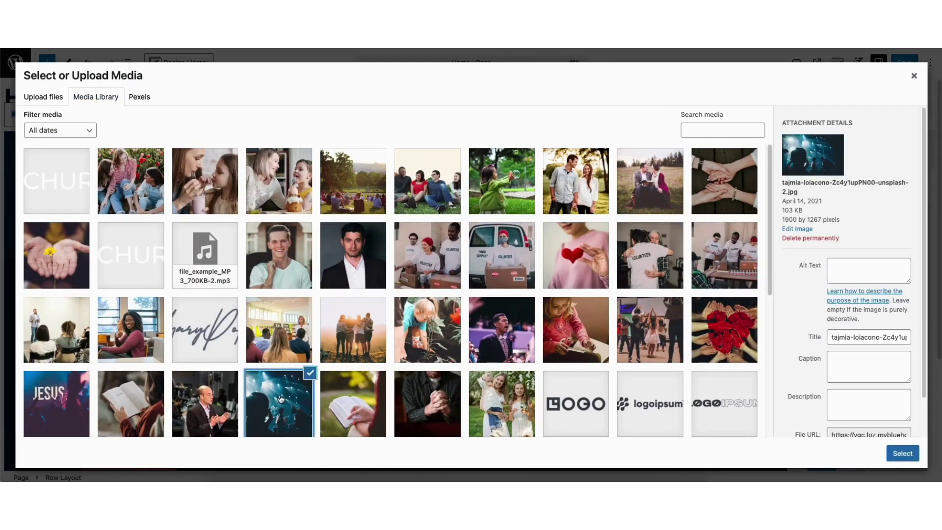
click(901, 453)
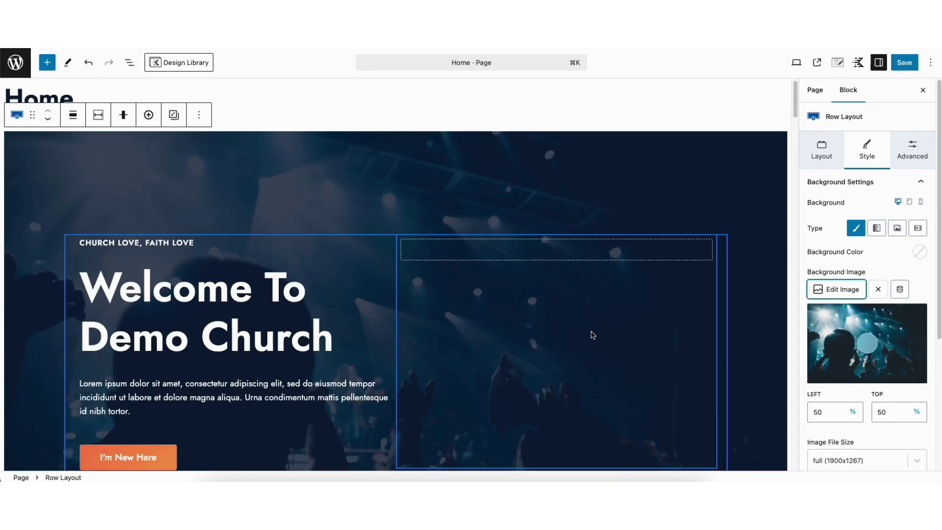
Step: Change the hero row's background overlay to a more saturated dark blue and set its opacity to 62
scroll(593, 335, down, 3)
scroll(866, 294, down, 5)
scroll(867, 294, down, 1)
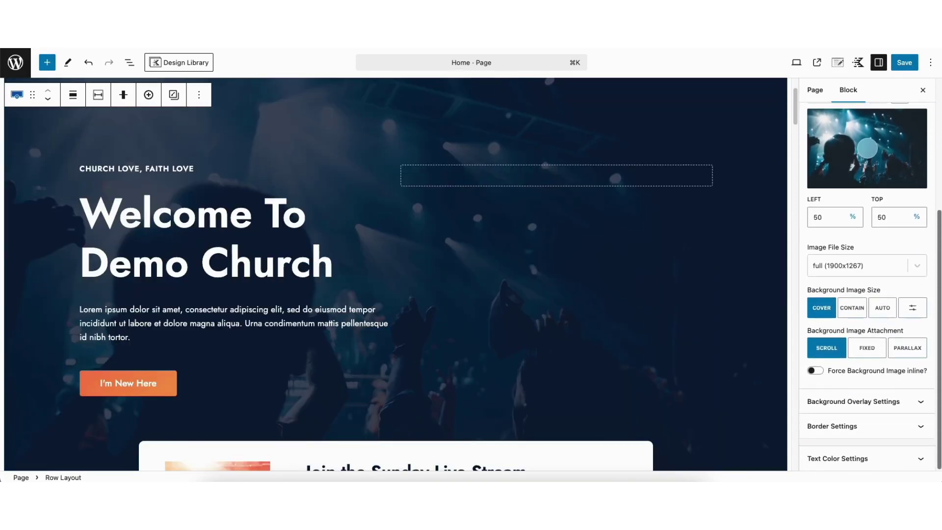
click(875, 405)
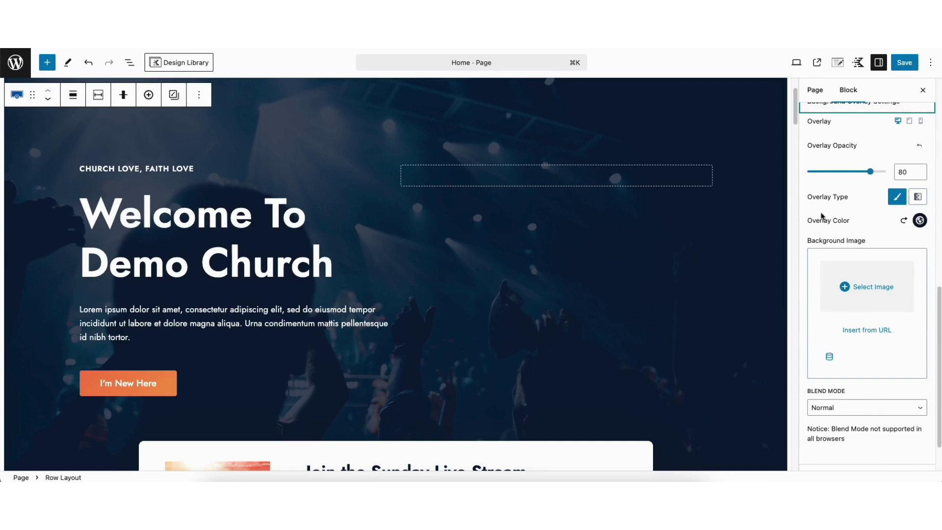
click(919, 220)
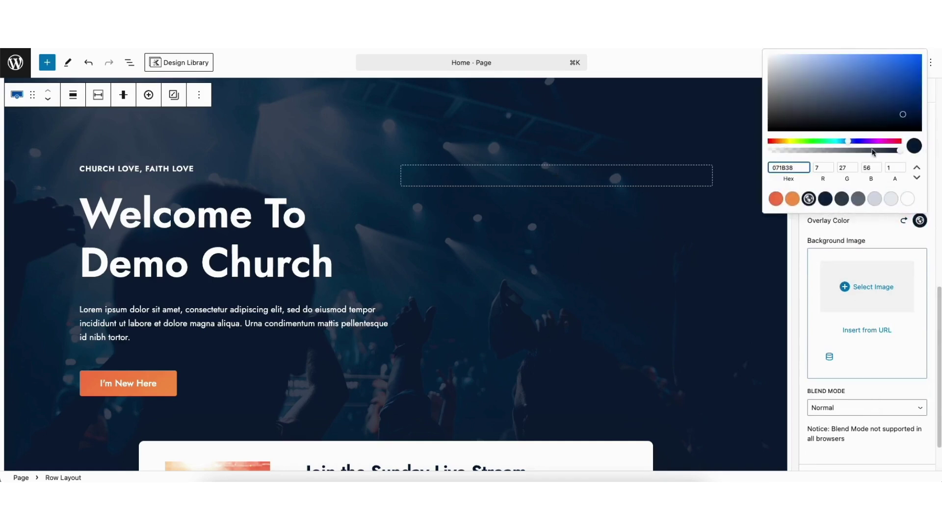
mouse_move(902, 116)
mouse_down()
mouse_move(919, 60)
mouse_move(833, 55)
mouse_move(778, 88)
mouse_move(769, 125)
mouse_move(914, 105)
mouse_up()
click(876, 240)
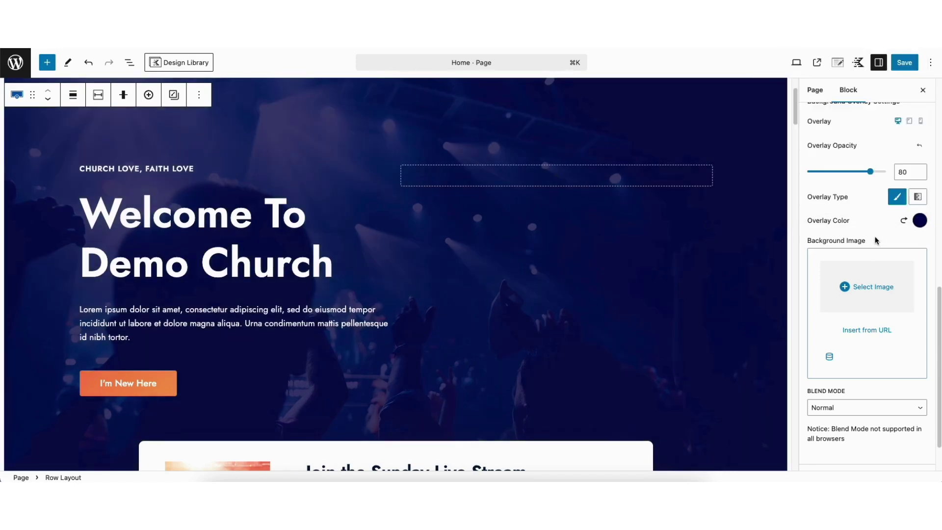
mouse_move(869, 171)
mouse_down()
mouse_move(822, 173)
mouse_move(877, 177)
mouse_move(856, 182)
mouse_up()
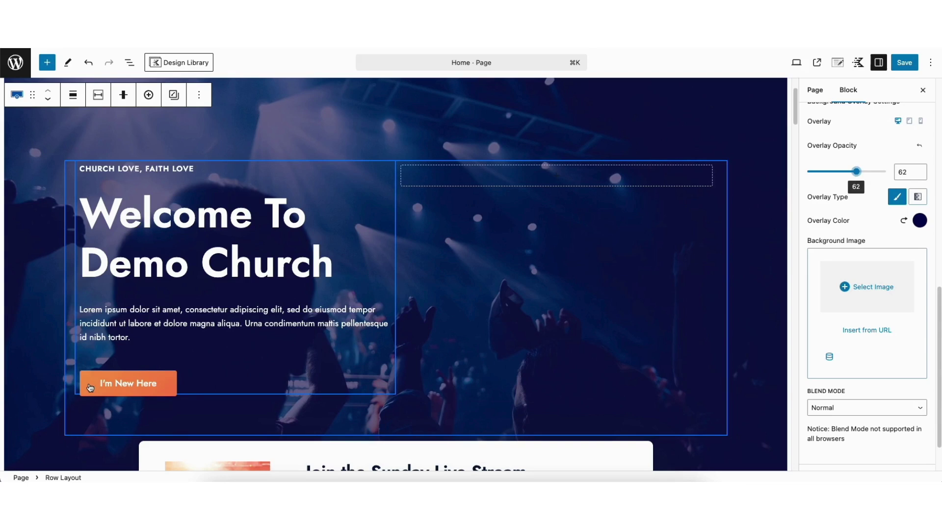
Step: Review the hero button's text formatting, link field and link target options, keeping the Same Tab/Window target
click(90, 388)
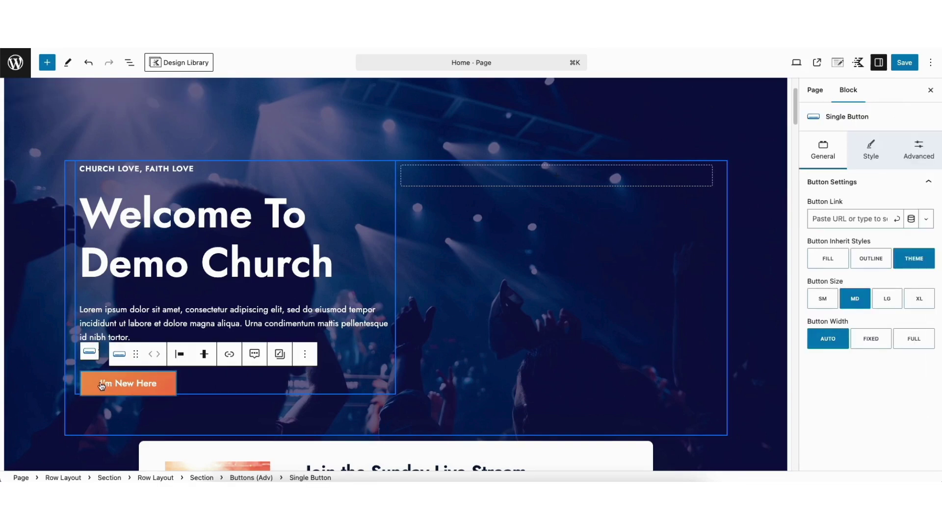
click(104, 386)
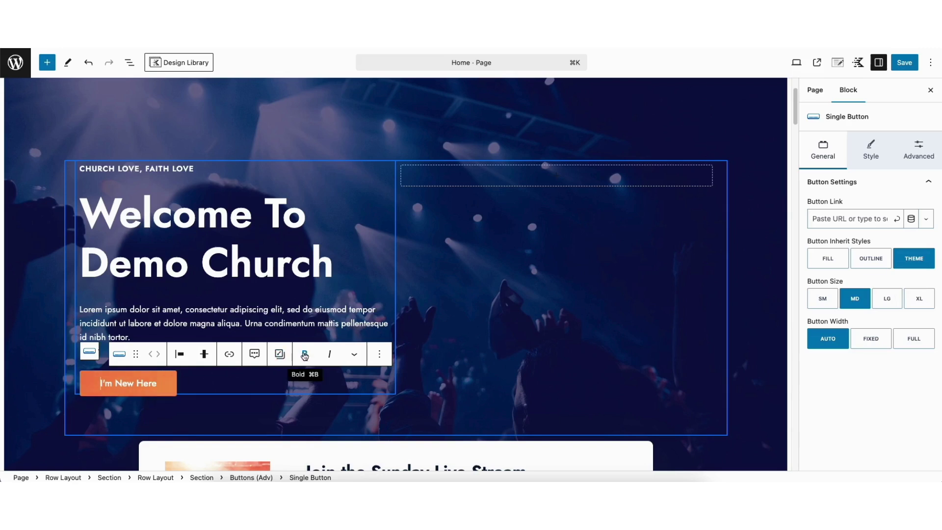
click(228, 353)
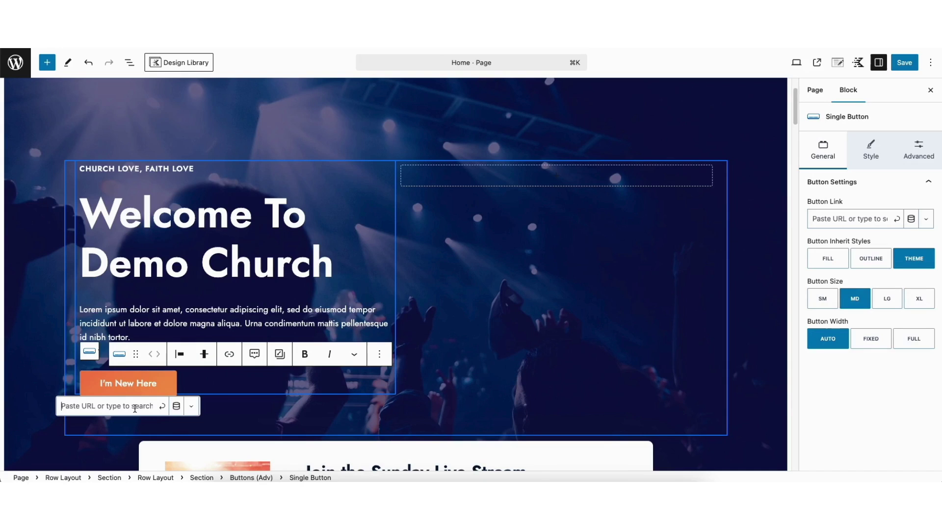
click(191, 406)
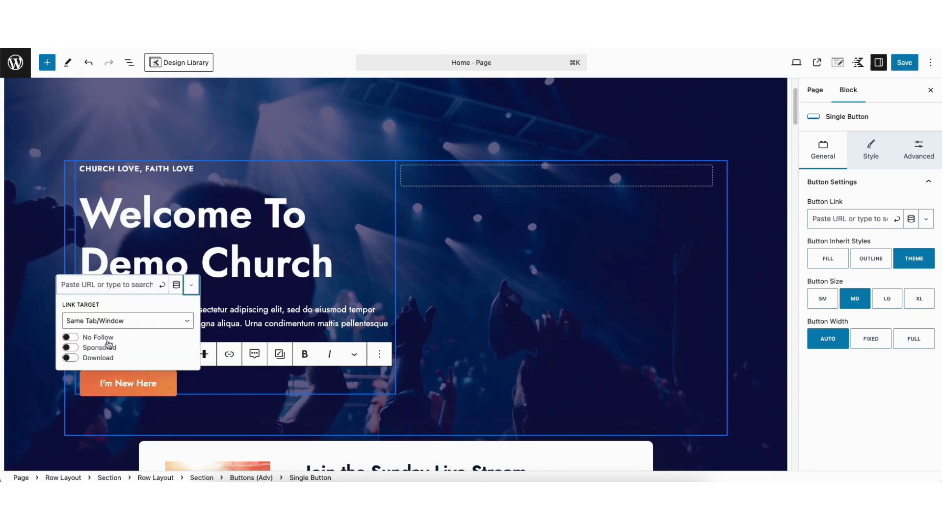
click(101, 321)
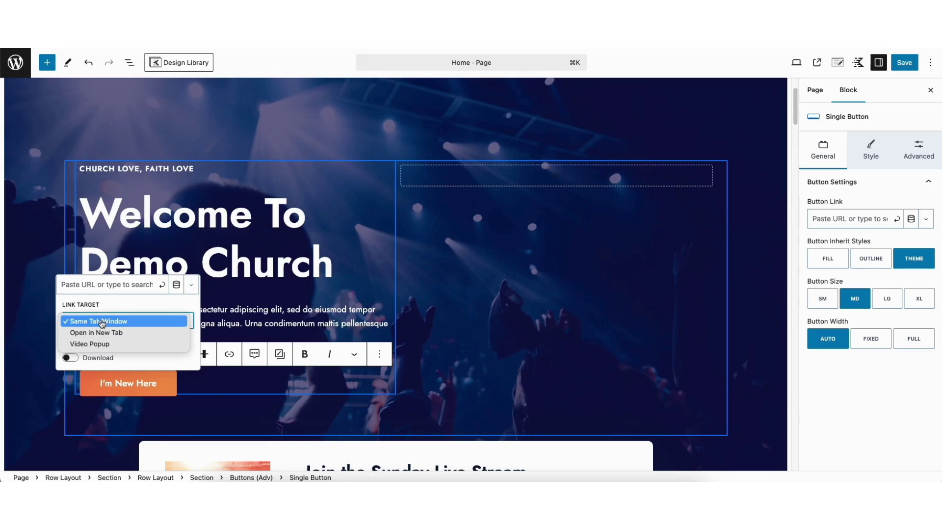
click(129, 364)
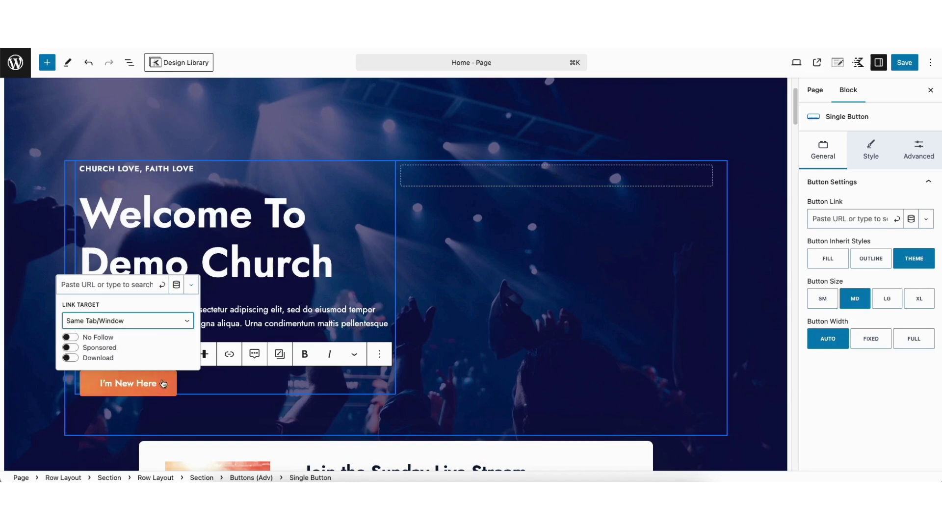
click(191, 384)
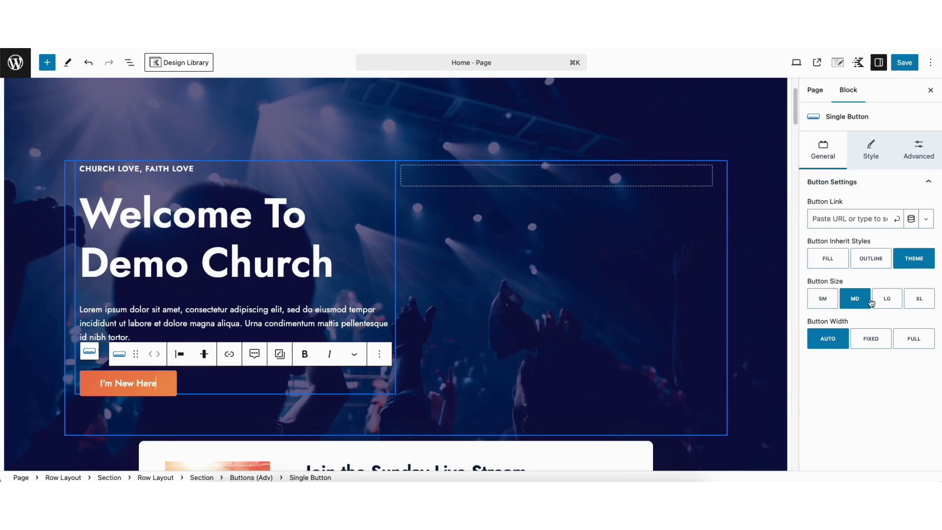
Step: Examine the hero button's normal and hover style settings and browse its icon choices without picking one
click(870, 145)
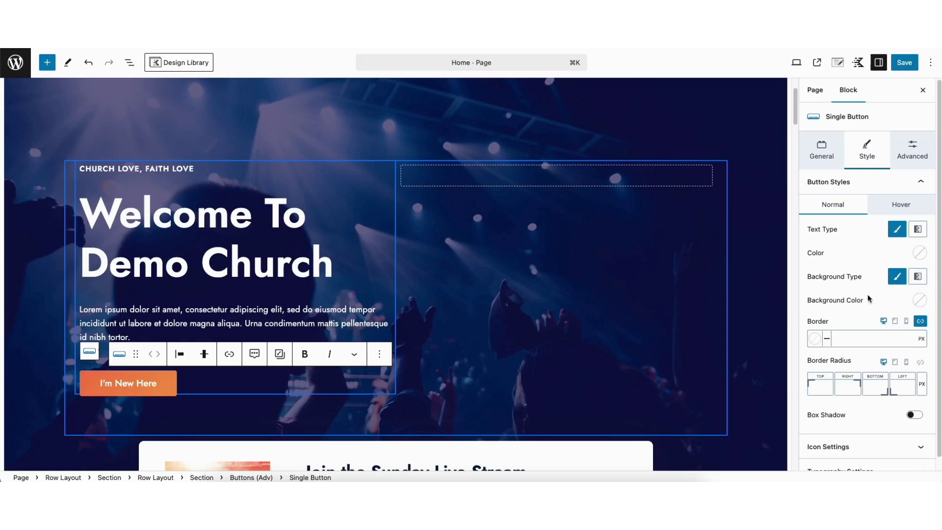
click(896, 209)
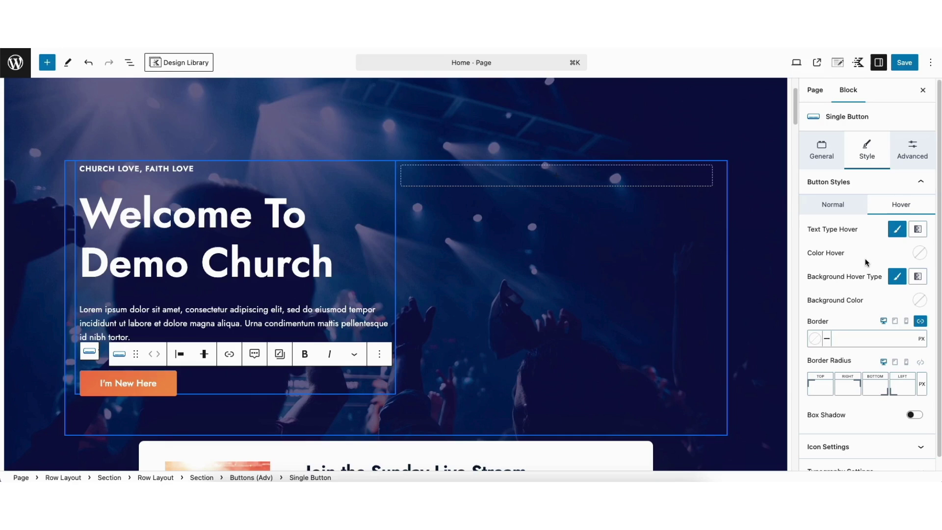
scroll(856, 343, down, 1)
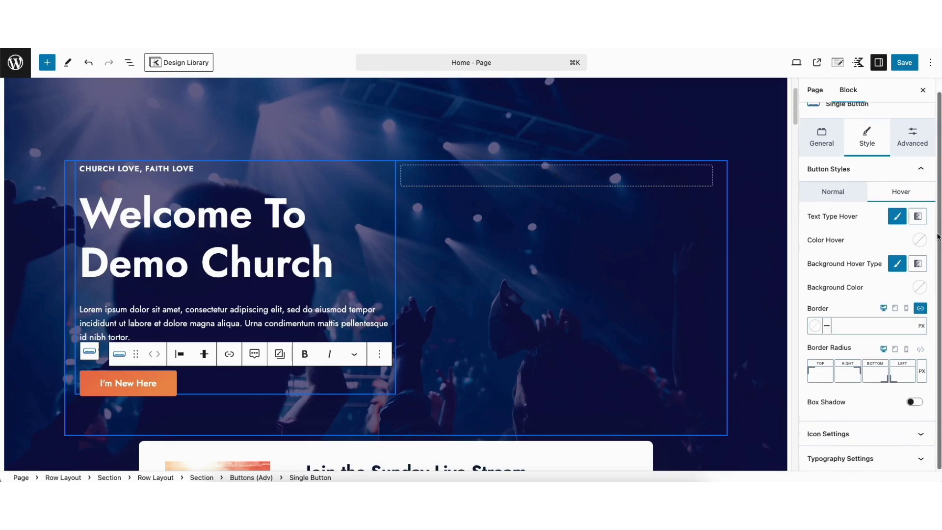
click(820, 433)
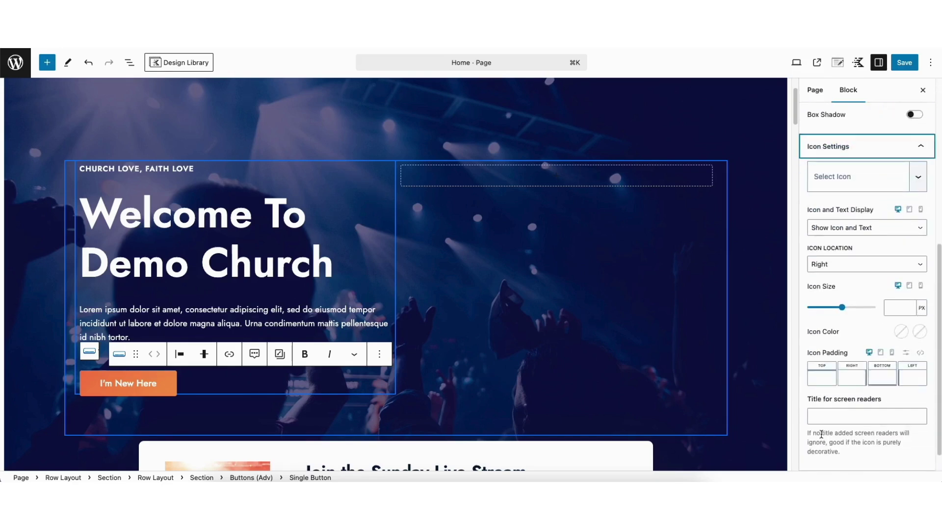
click(842, 180)
drag(924, 198, 925, 208)
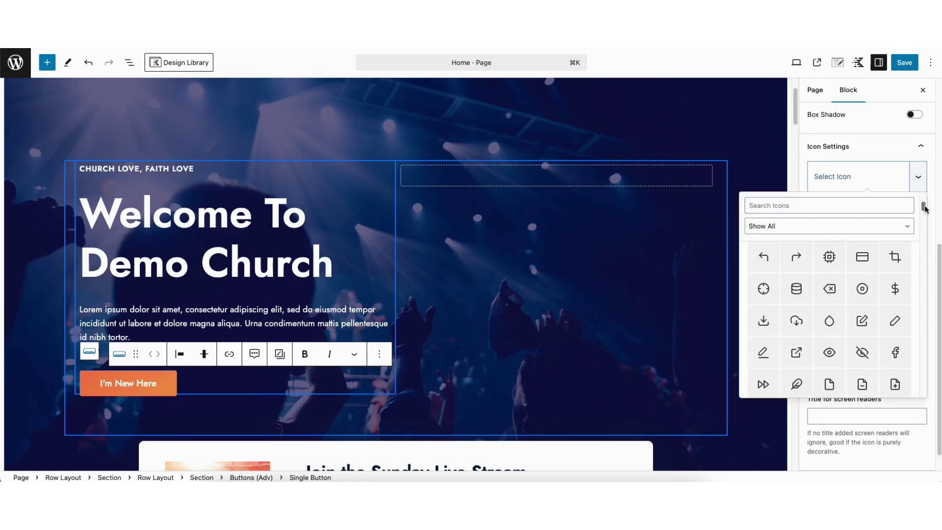
click(802, 178)
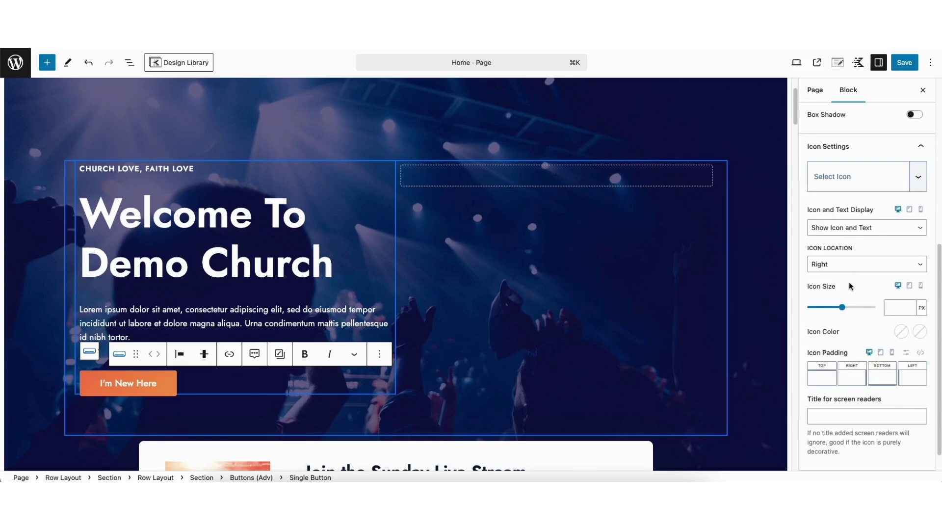
Step: Open the Our Services description paragraph for editing and highlight part of its text
drag(800, 124, 798, 159)
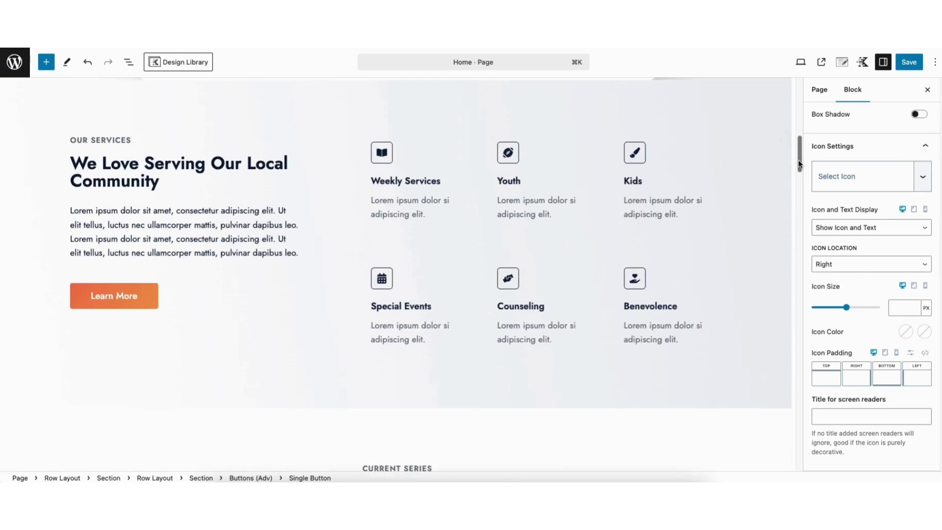
click(98, 216)
drag(93, 216, 165, 245)
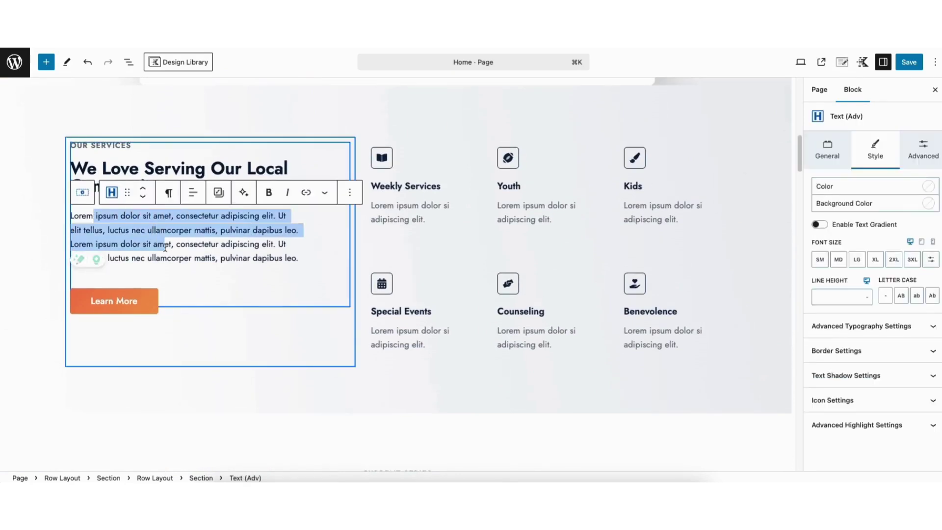
click(191, 230)
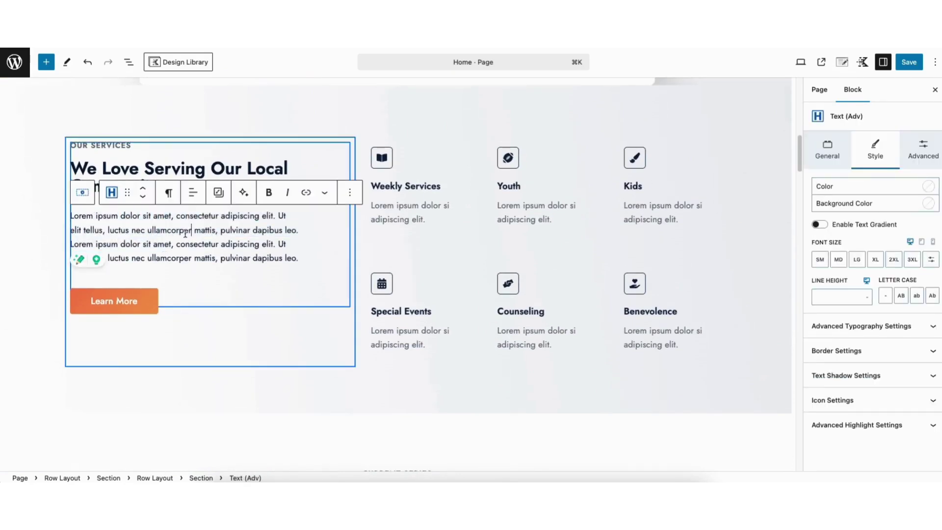
Step: Insert a Text (Adv) block between the services description and the Learn More button, and make it a Paragraph
click(46, 63)
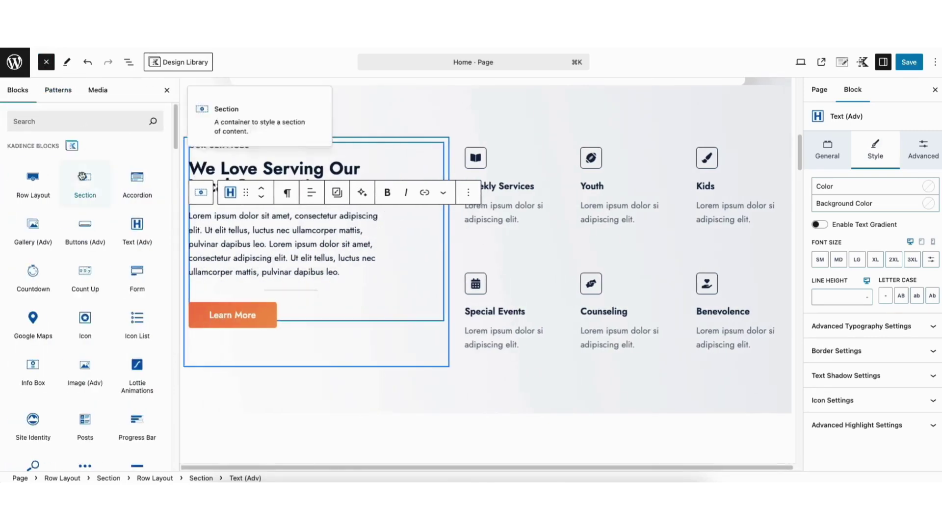
mouse_move(133, 227)
scroll(171, 187, down, 8)
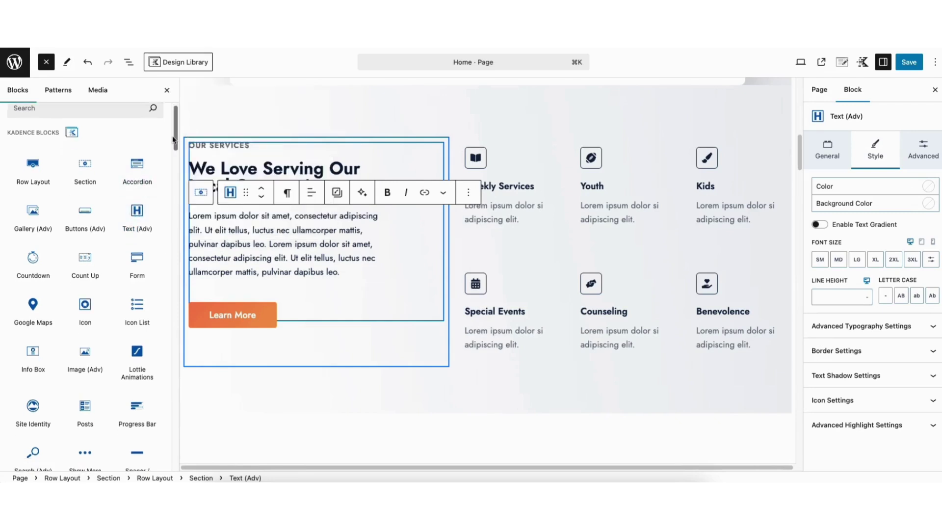
drag(171, 185, 180, 128)
drag(137, 229, 250, 316)
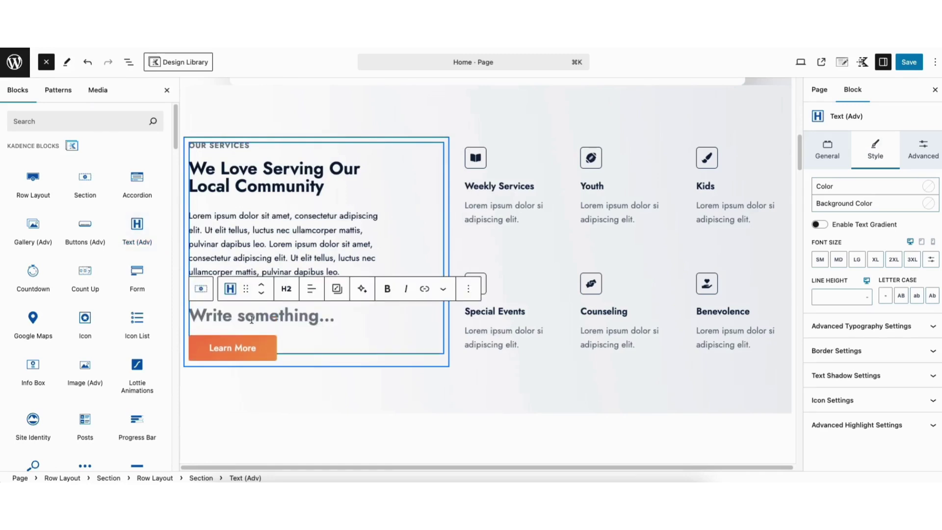
click(288, 291)
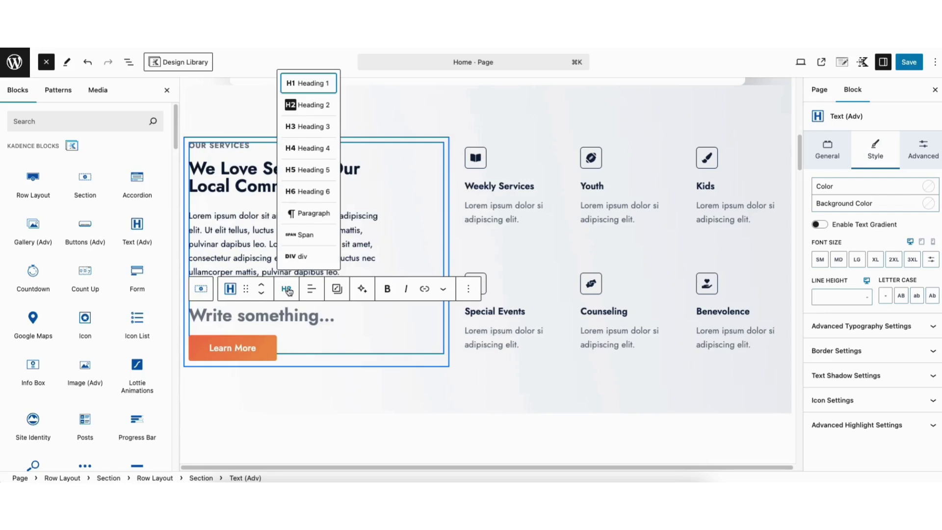
click(302, 213)
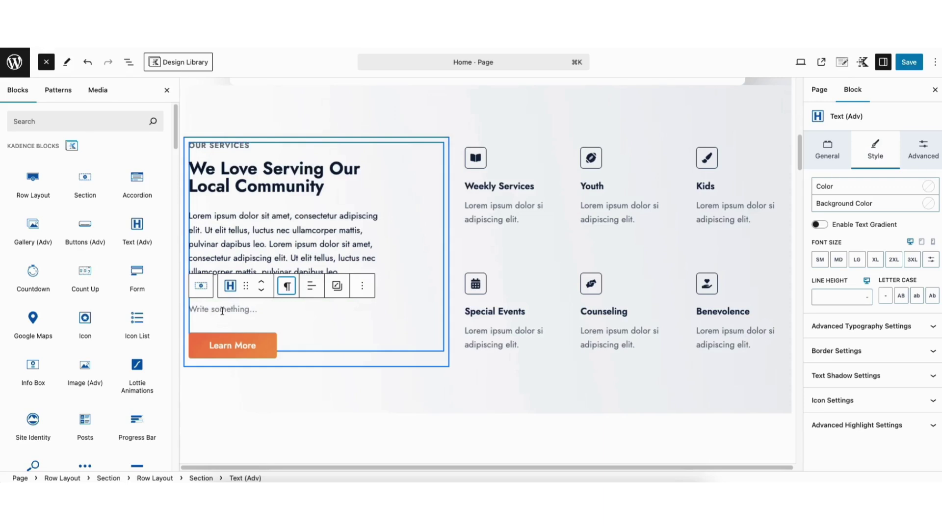
Step: Try moving the empty text block above the services description and back down, then delete it
click(261, 282)
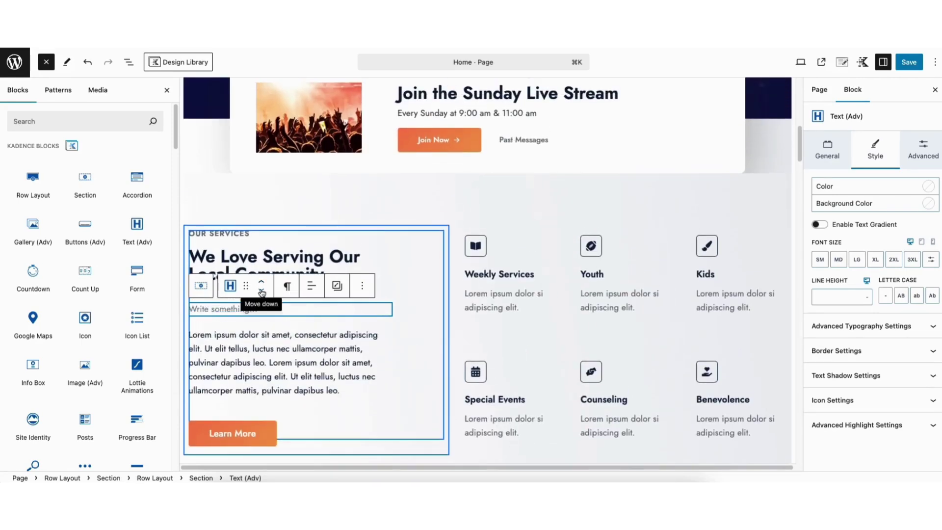
click(262, 293)
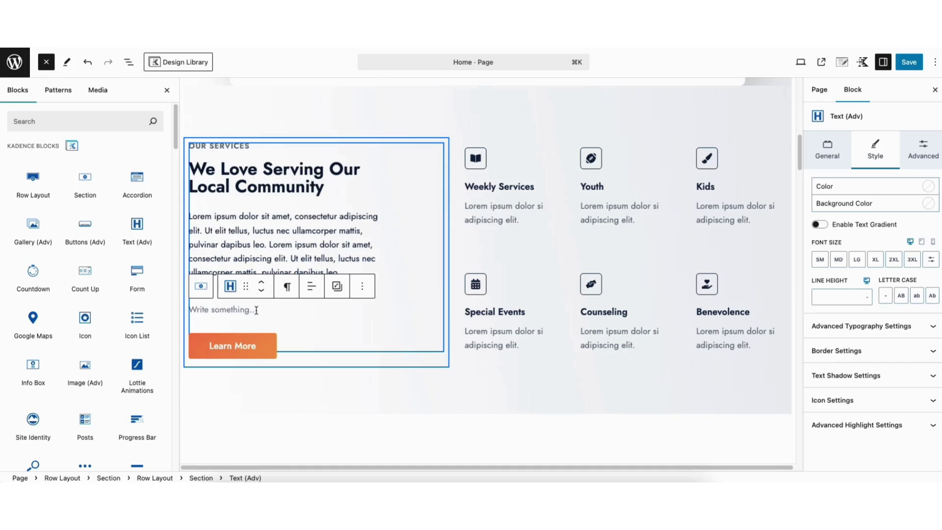
click(362, 287)
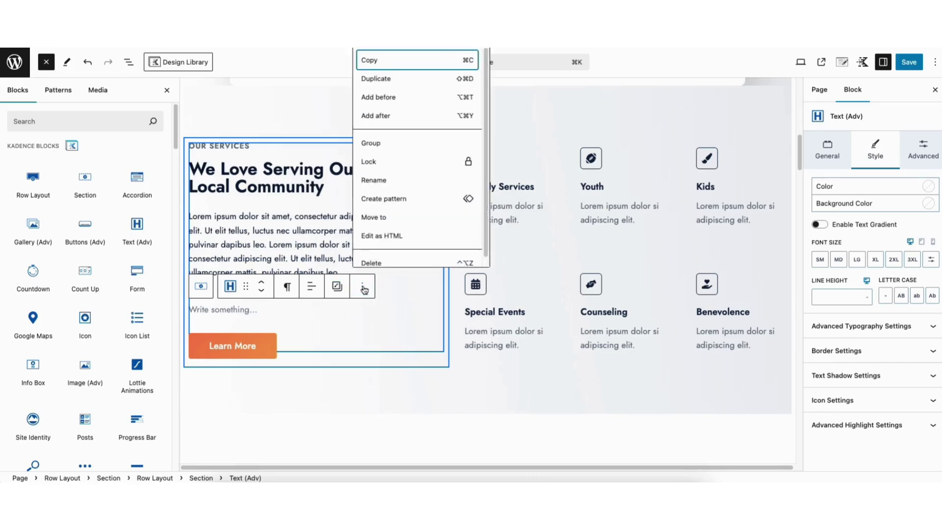
click(372, 264)
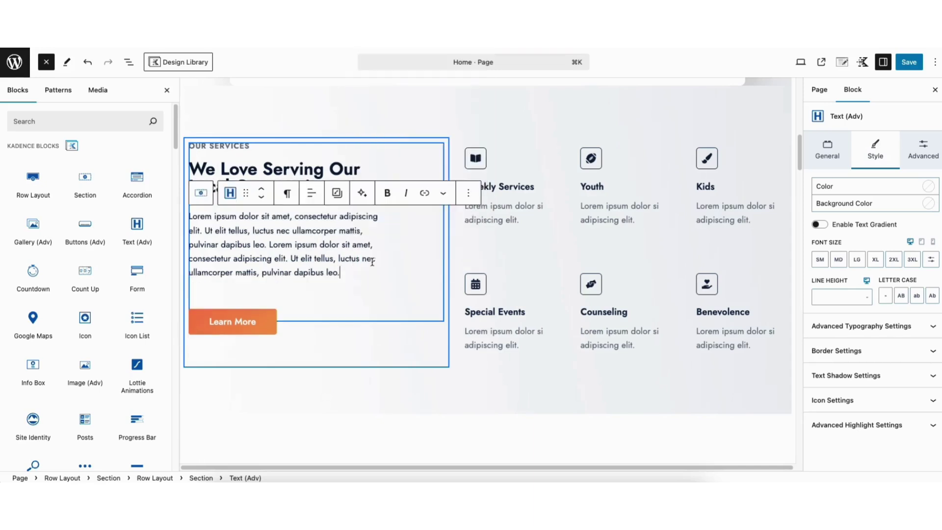
Step: Duplicate the Learn More button in the Our Services section
click(264, 314)
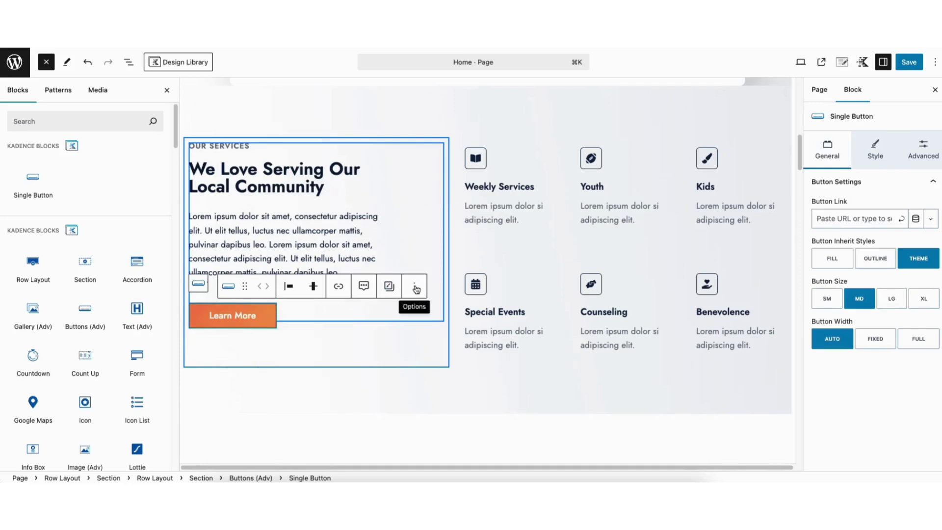
click(415, 288)
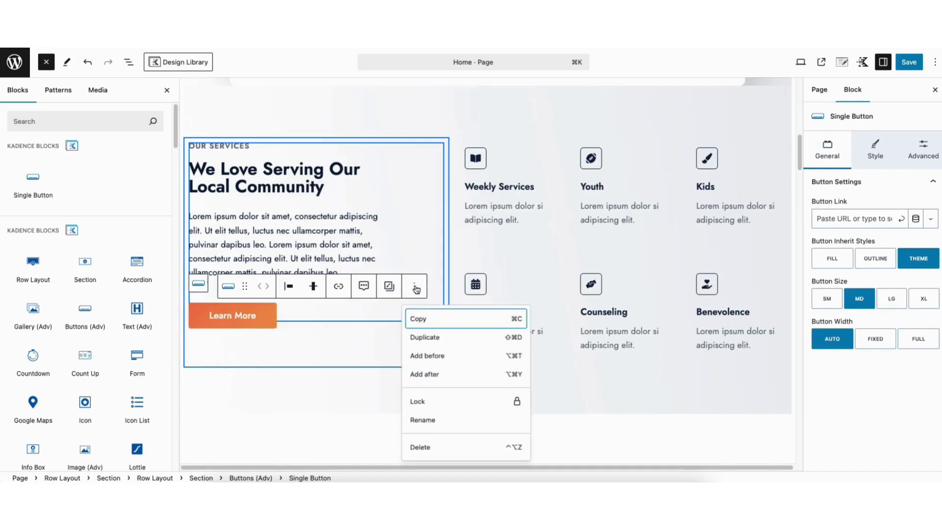
click(424, 337)
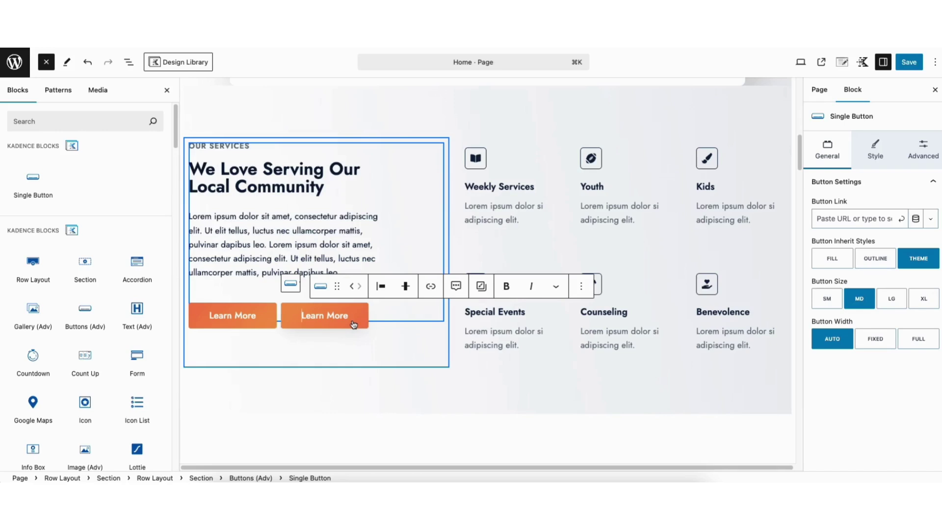
Step: Examine the Weekly Services info box's media settings, including the icon library, icon colors and hover colors
click(484, 187)
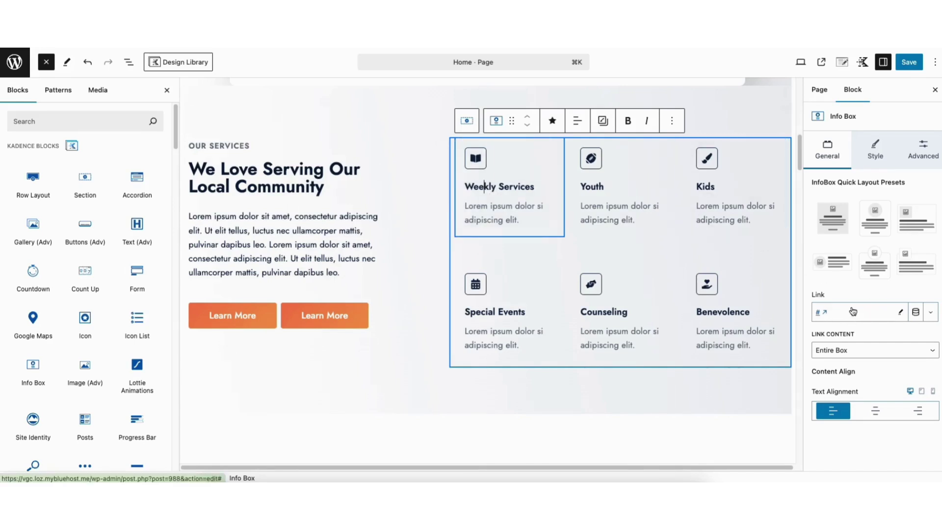
click(871, 152)
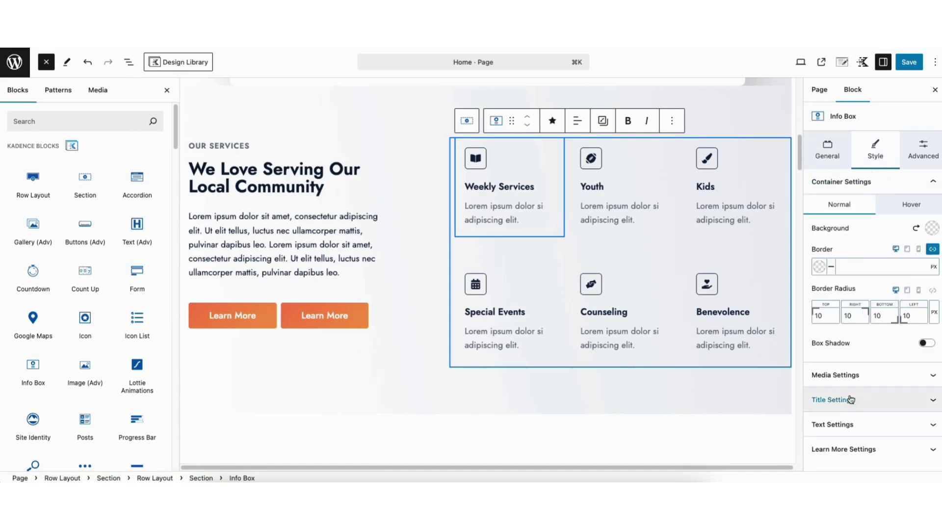
click(845, 373)
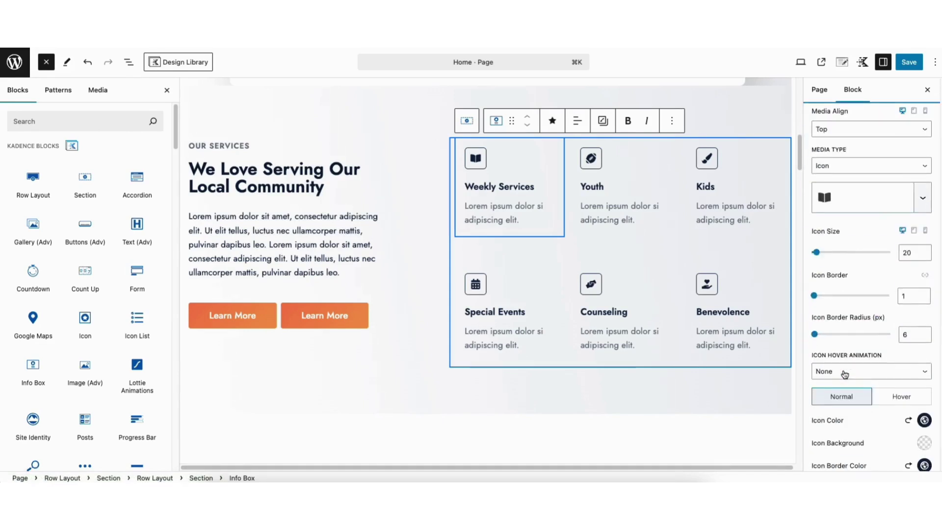
click(855, 204)
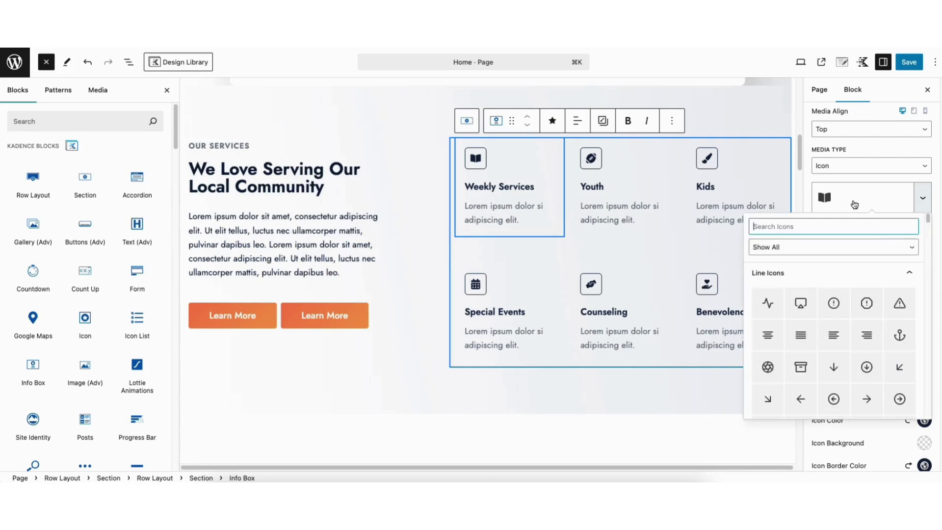
drag(928, 219, 929, 237)
click(805, 195)
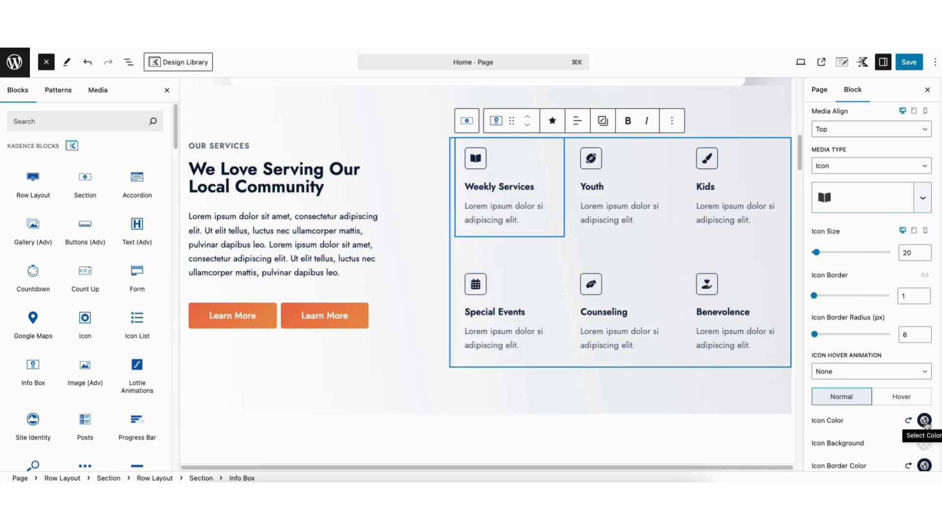
scroll(925, 423, down, 5)
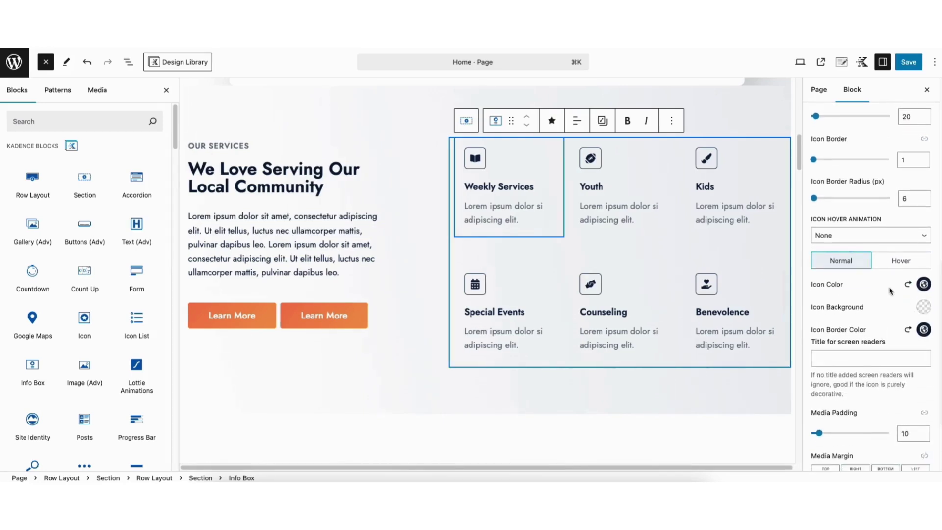
click(898, 266)
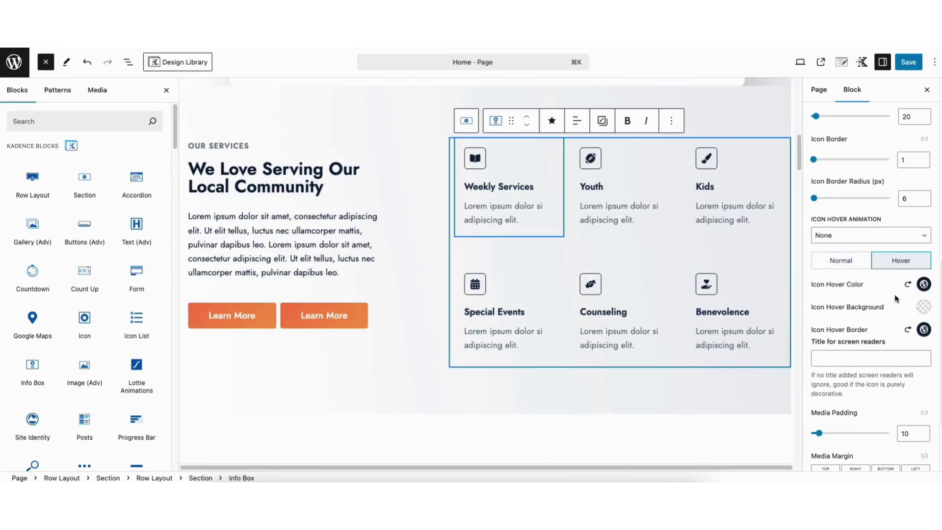
Step: Examine the Weekly Services info box's remaining style settings for media margin, title, text and the Learn More link
scroll(895, 297, down, 4)
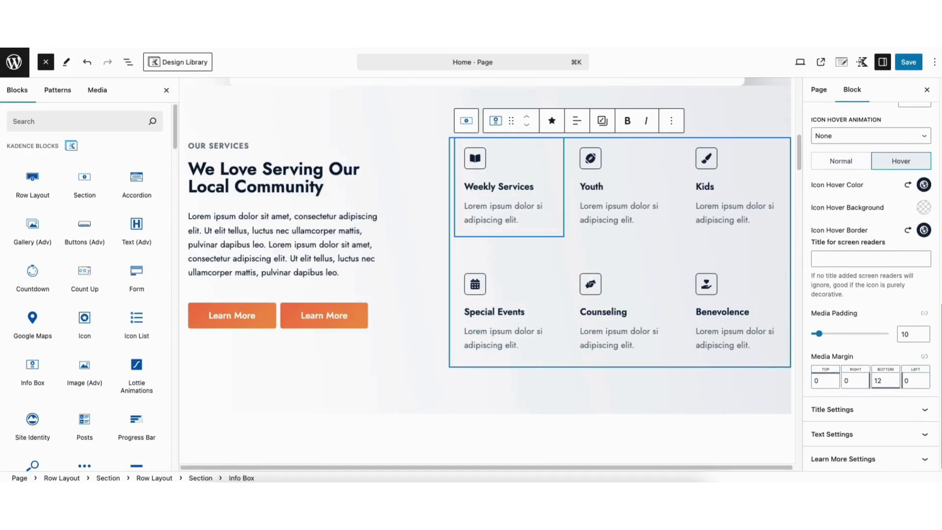
click(853, 409)
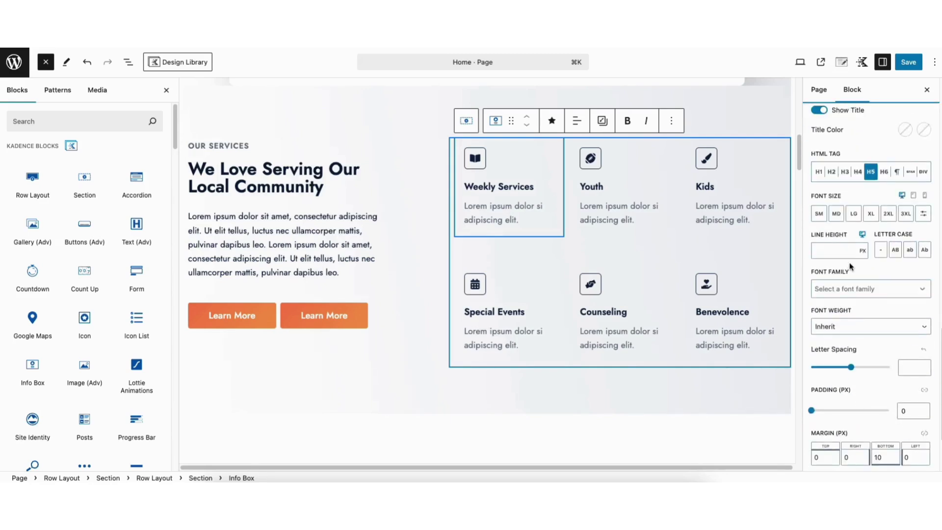
scroll(937, 314, down, 4)
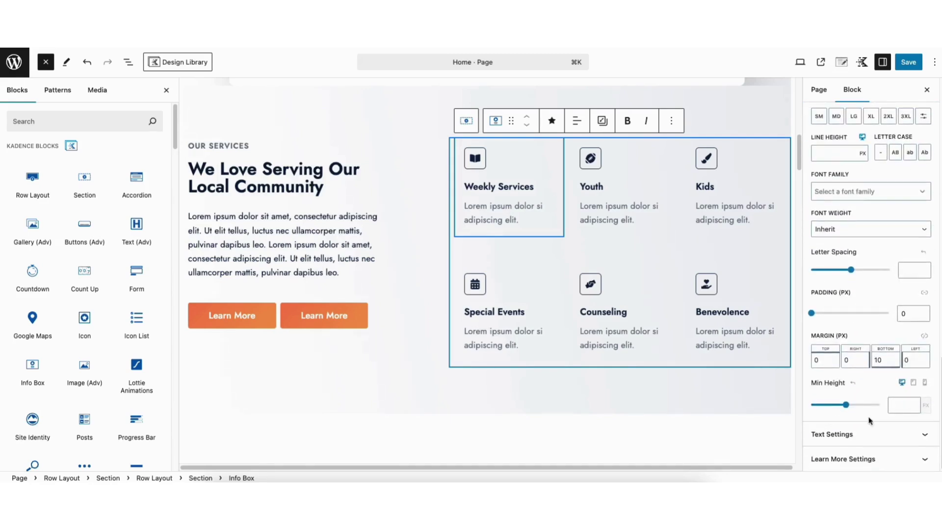
click(844, 434)
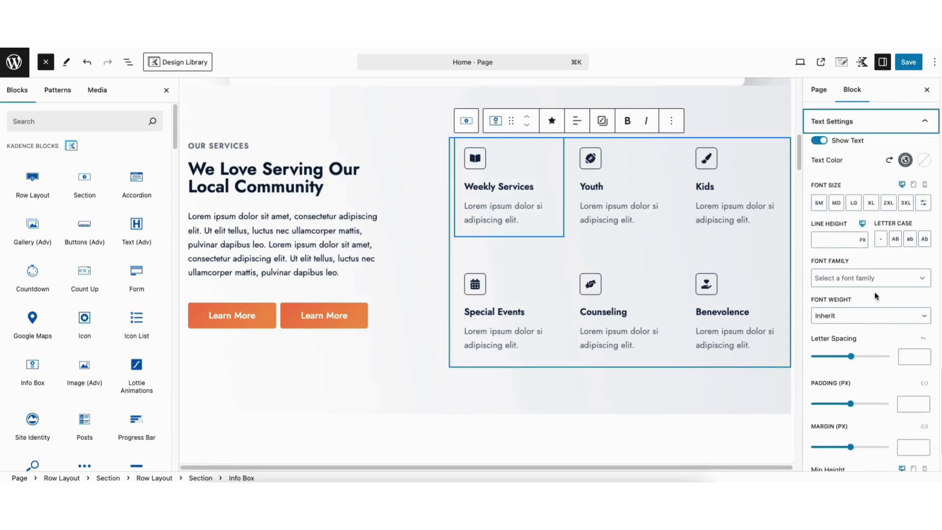
scroll(935, 348, down, 3)
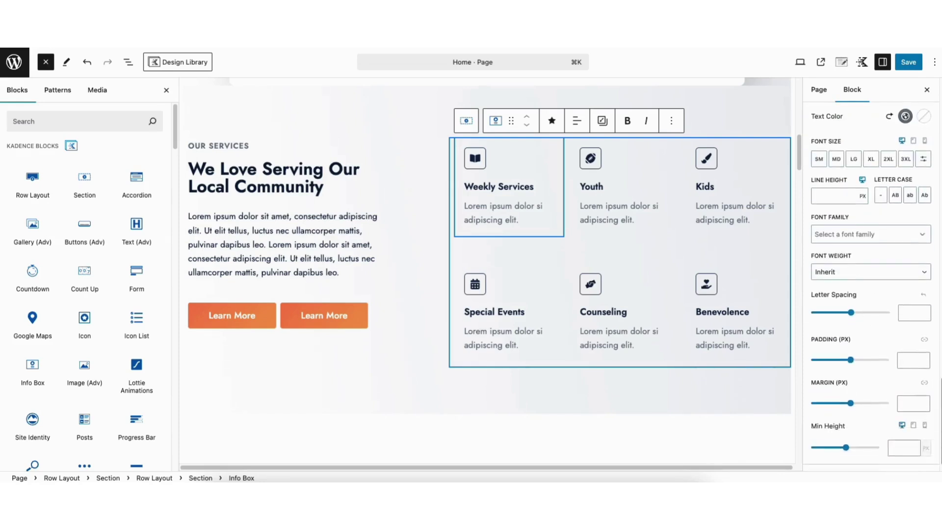
click(840, 458)
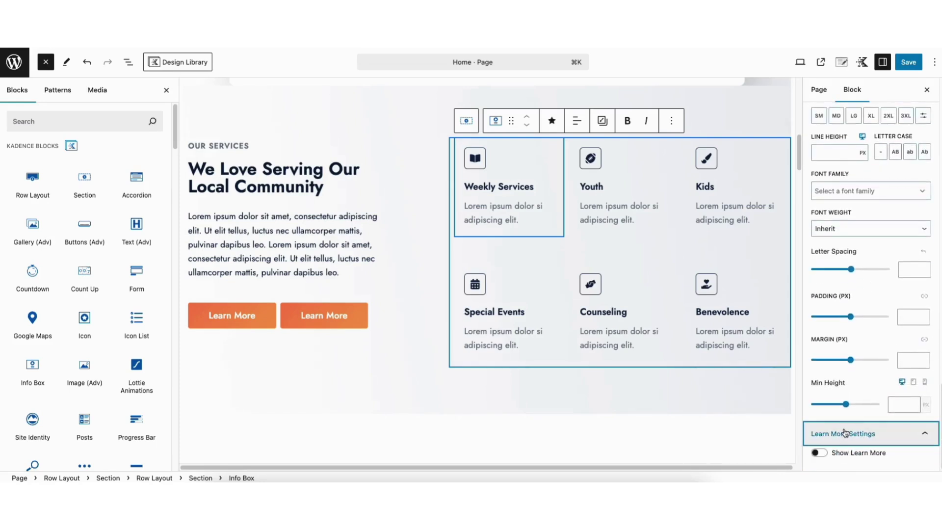
Step: Try showing the Learn More link in the Weekly Services info box, review its style options, then hide it again
click(818, 453)
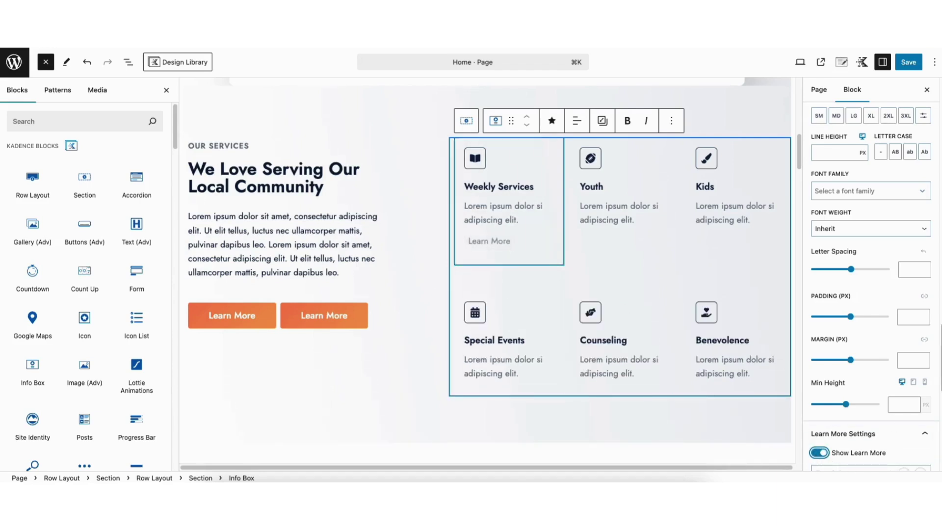
scroll(824, 459, down, 3)
scroll(824, 231, down, 5)
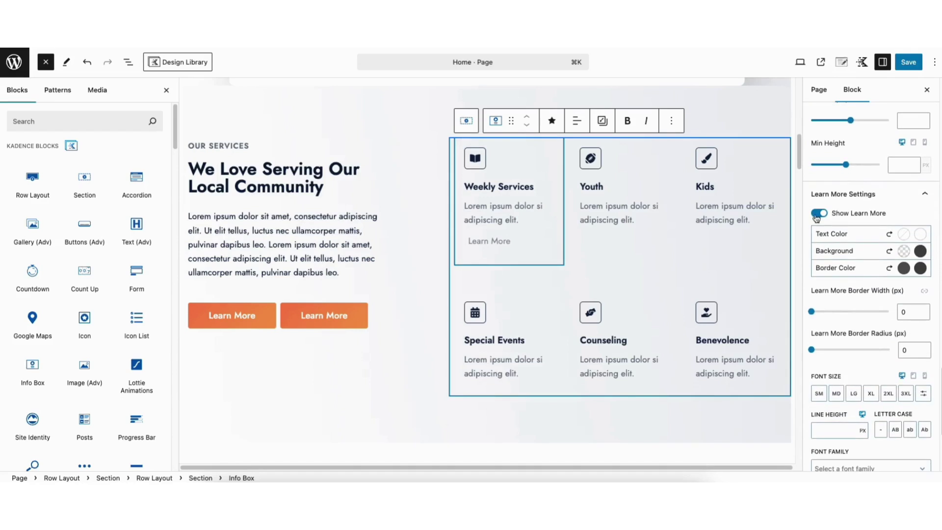
click(818, 214)
Step: Review the image choices for the Jesus Is Lord info box in the media library and keep the current image
drag(799, 145, 787, 349)
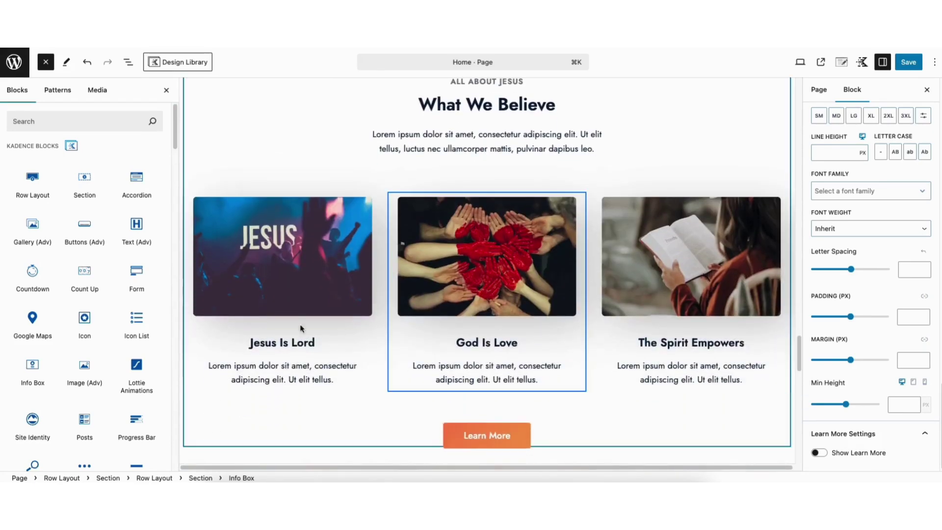
click(248, 256)
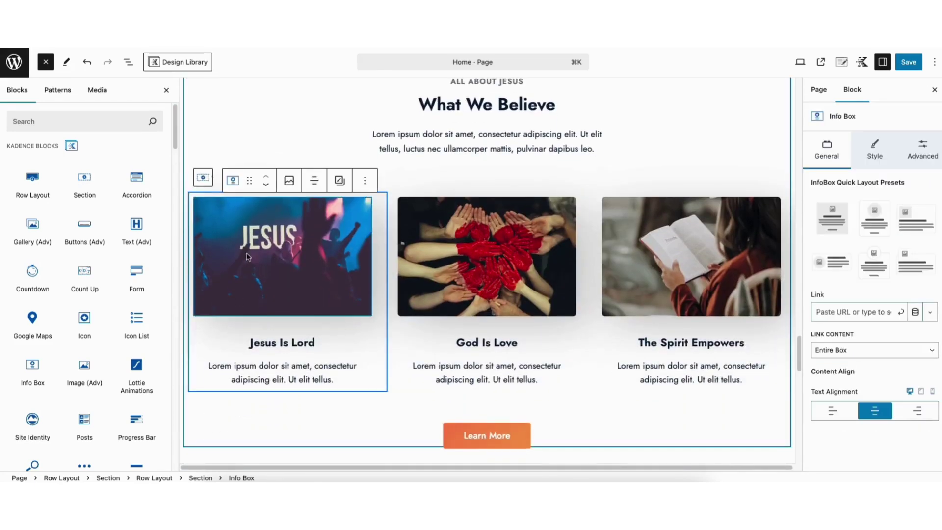
click(289, 180)
click(47, 97)
click(84, 100)
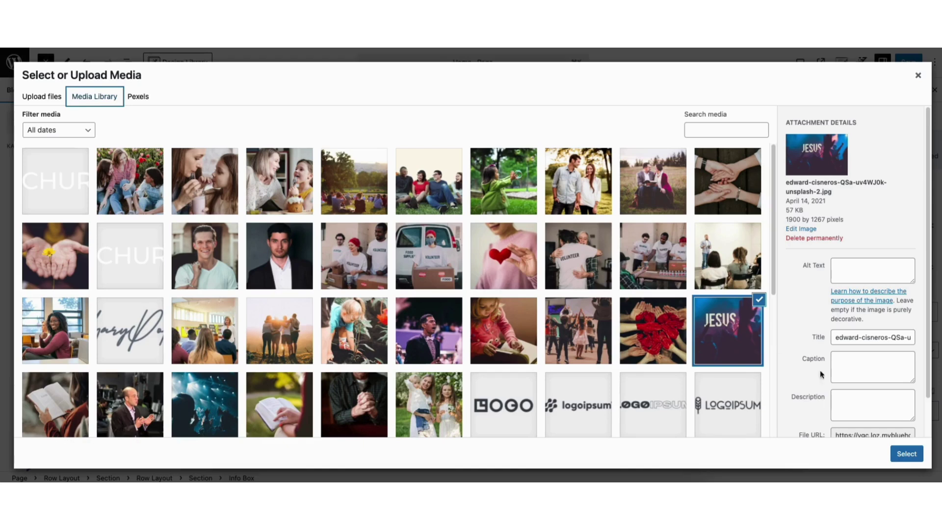
click(905, 453)
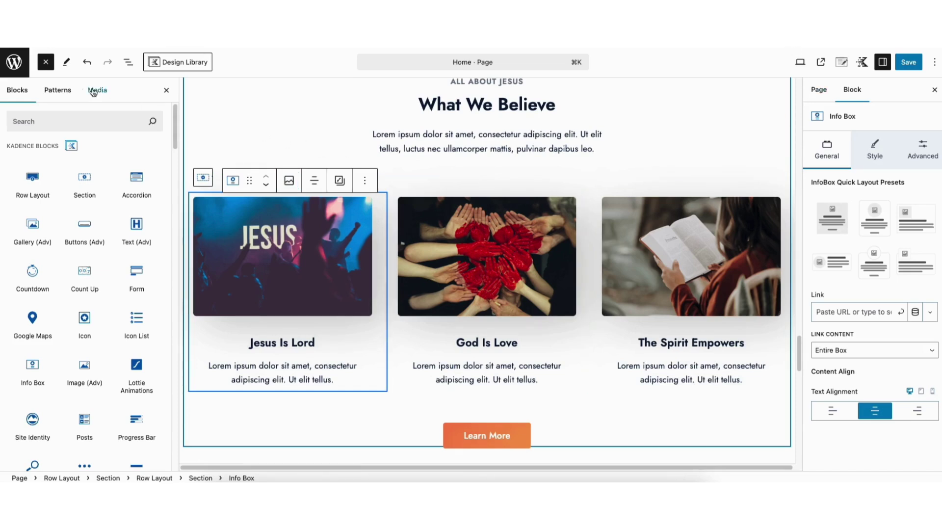
Step: Insert a Row Layout block directly above the What We Believe section
click(44, 65)
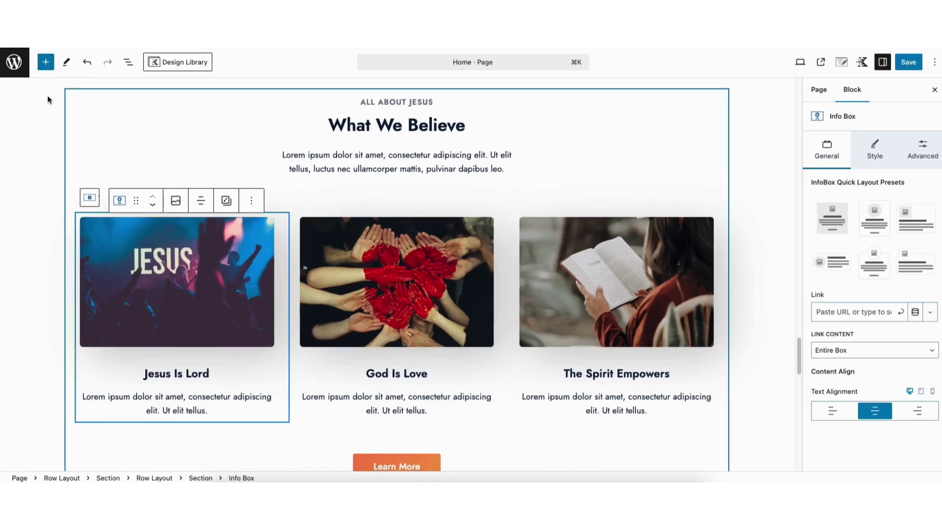
click(45, 65)
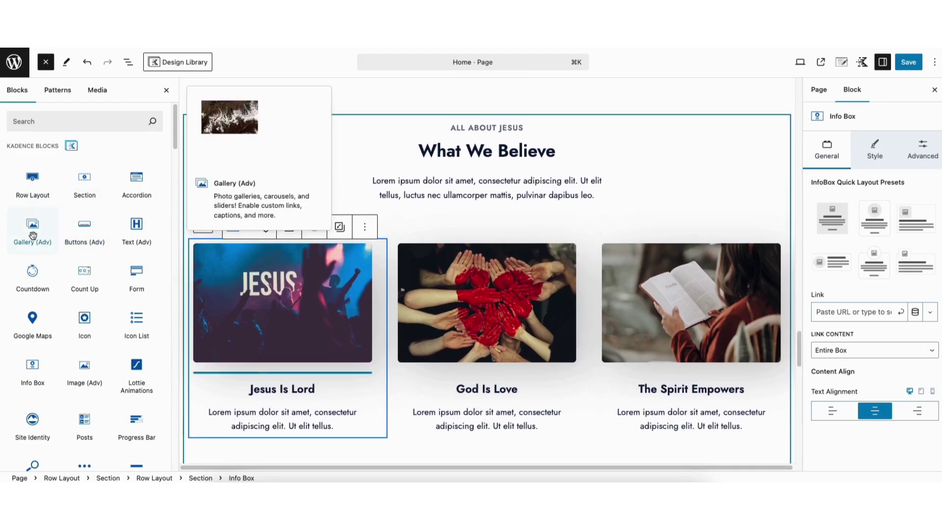
drag(32, 179, 419, 91)
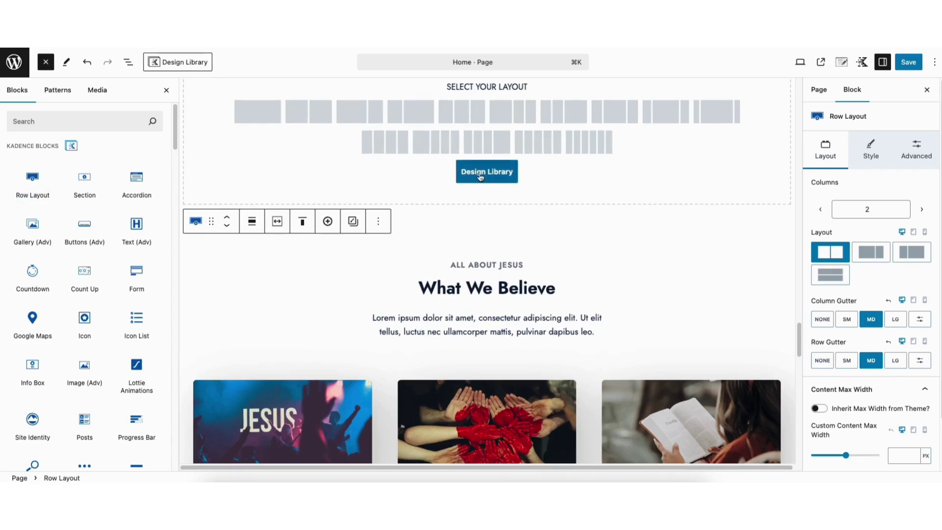
Step: Browse the Design Library patterns, compare their color styles, and insert the light-style Hero 65 pattern into the new row
click(480, 177)
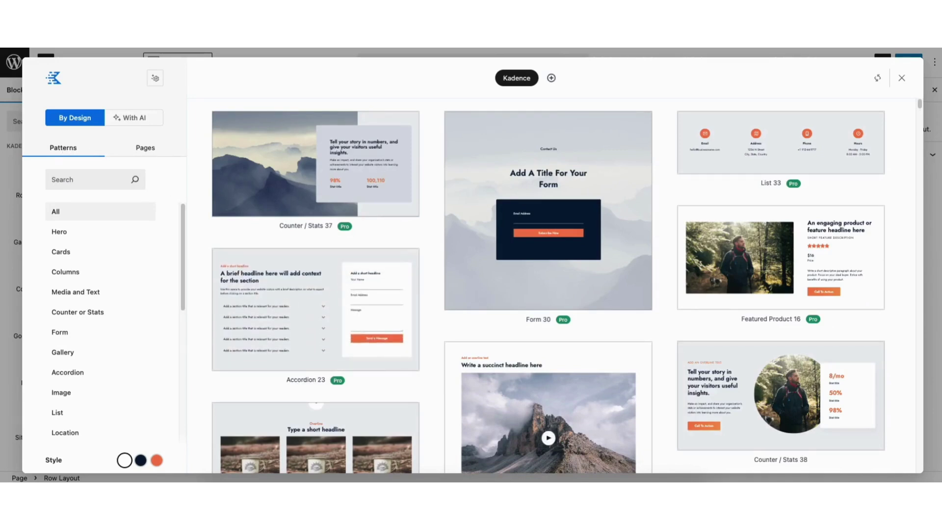
scroll(918, 100, down, 5)
drag(918, 100, 919, 117)
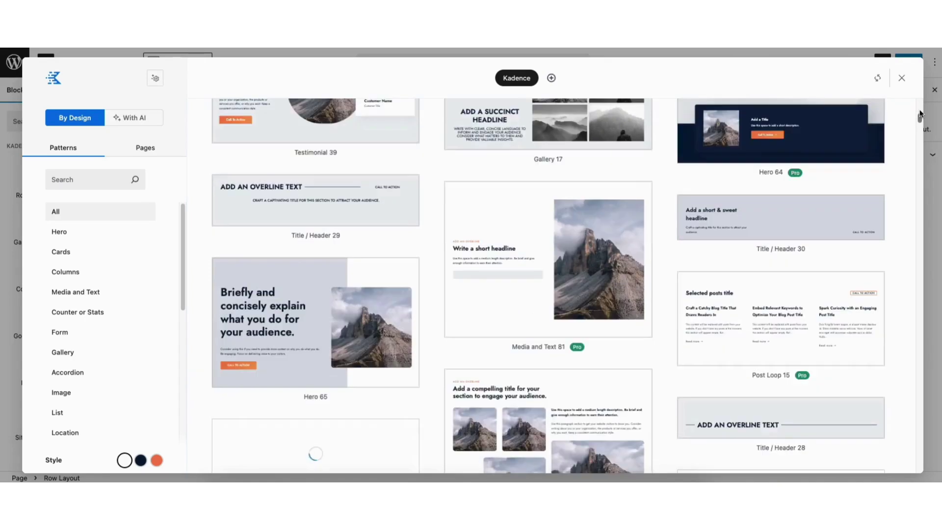
mouse_move(572, 354)
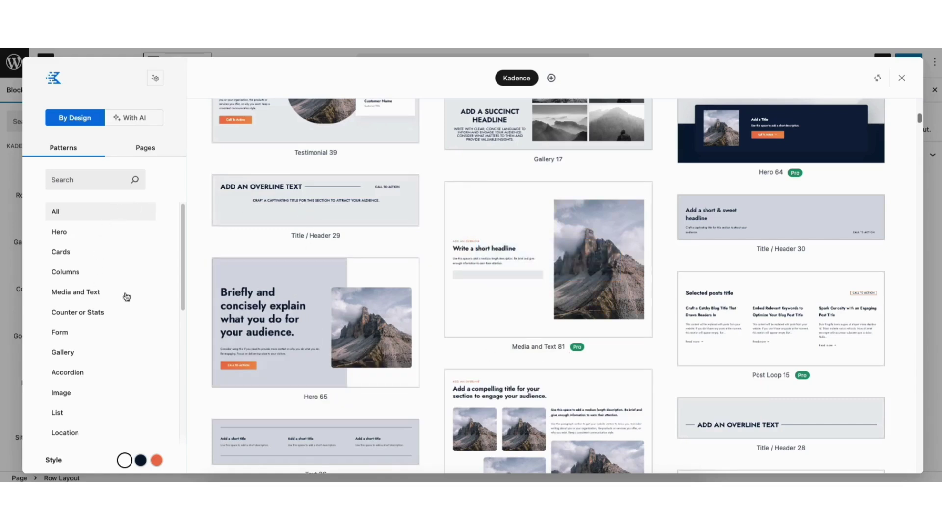
drag(183, 267, 186, 158)
click(141, 462)
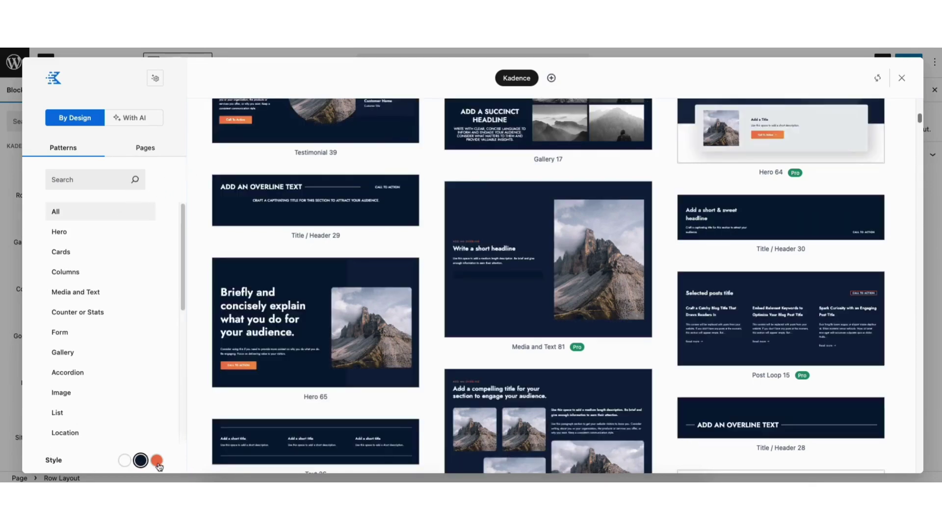
click(157, 461)
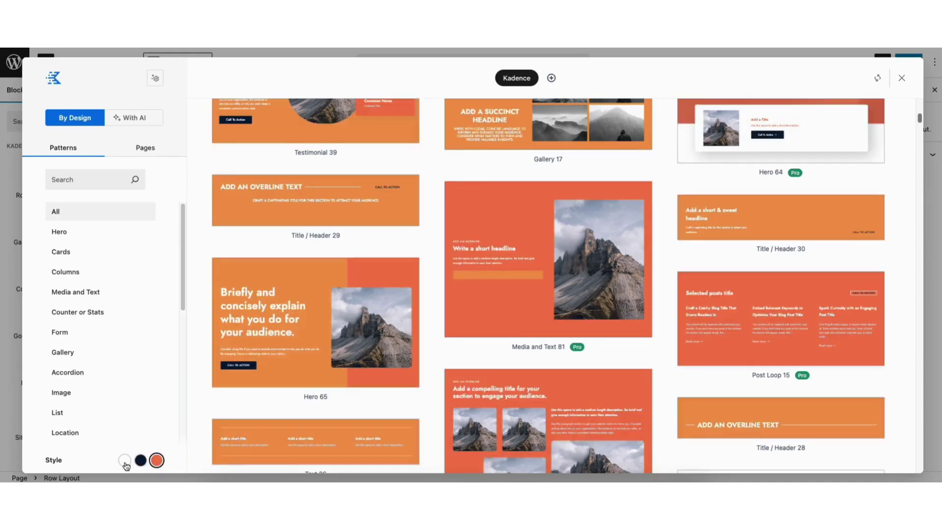
click(125, 461)
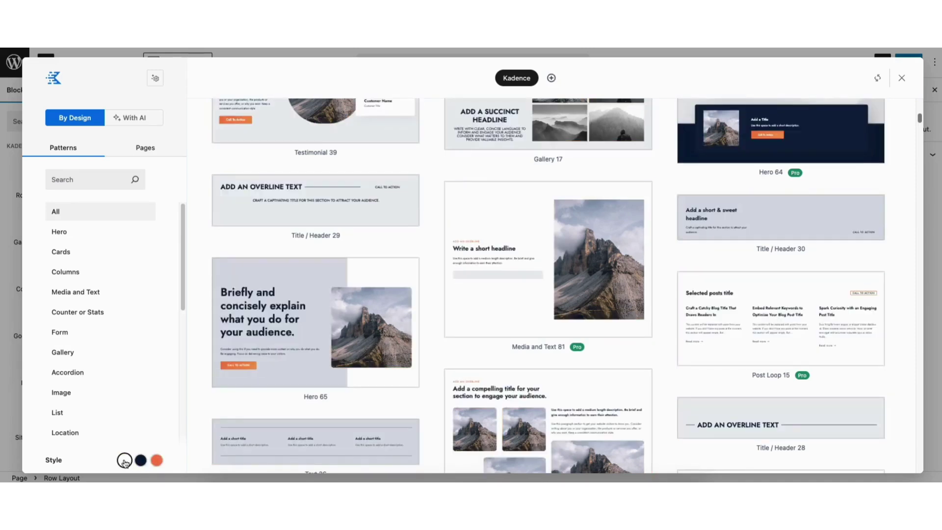
click(300, 314)
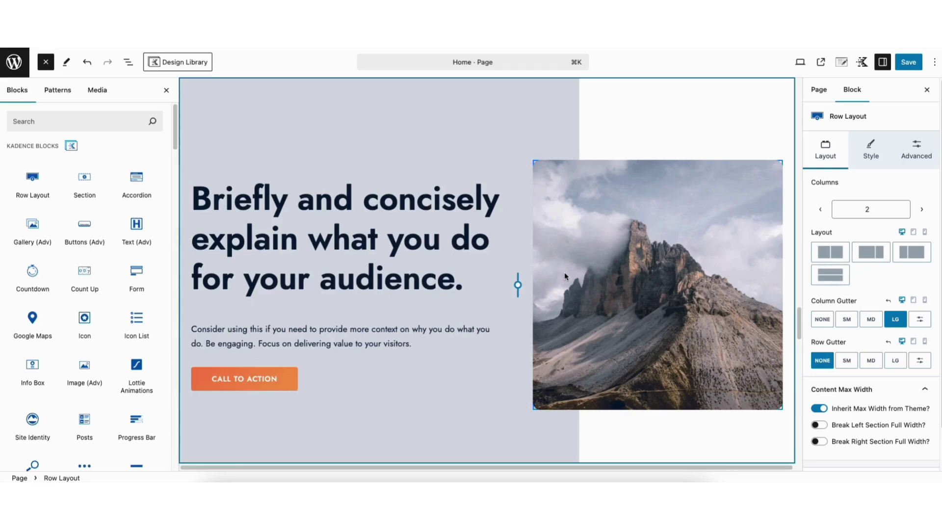
Step: Switch the new hero row's background to a solid color and set it to white, FFFFFF
mouse_move(250, 117)
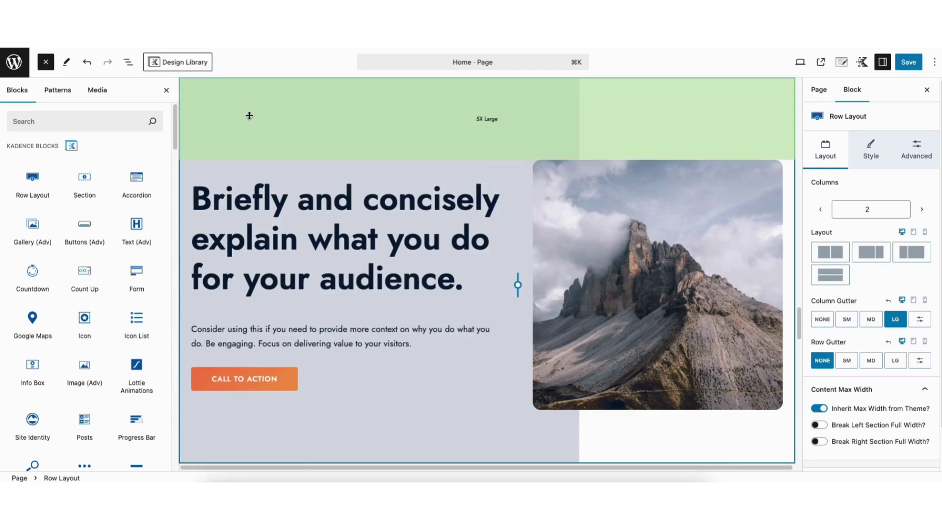
click(870, 148)
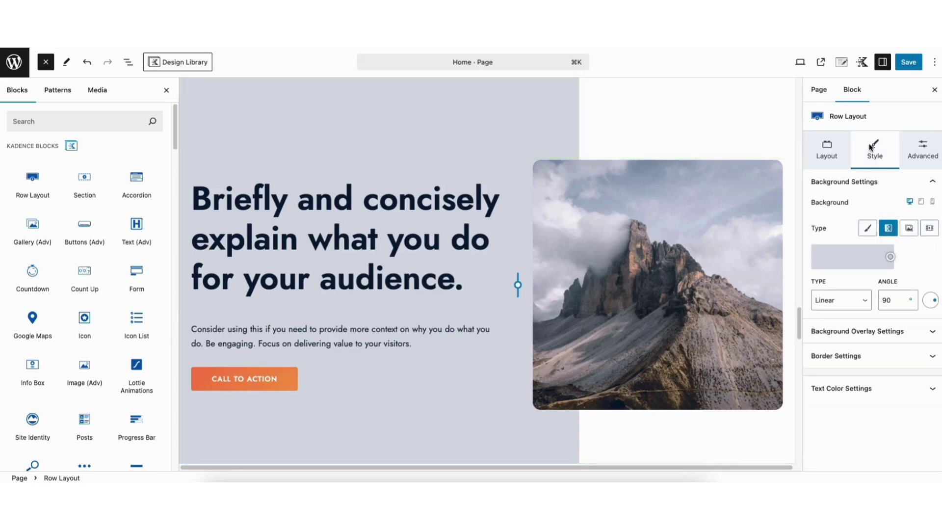
click(868, 228)
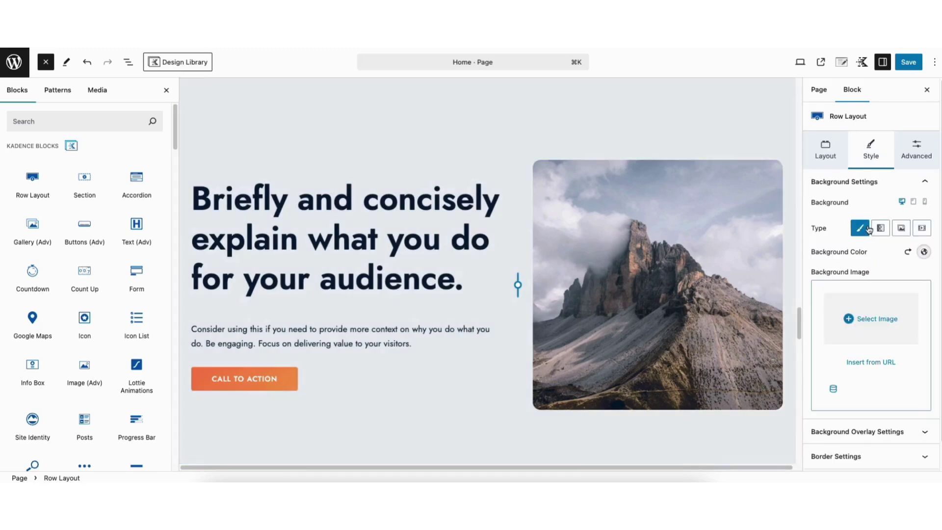
click(923, 252)
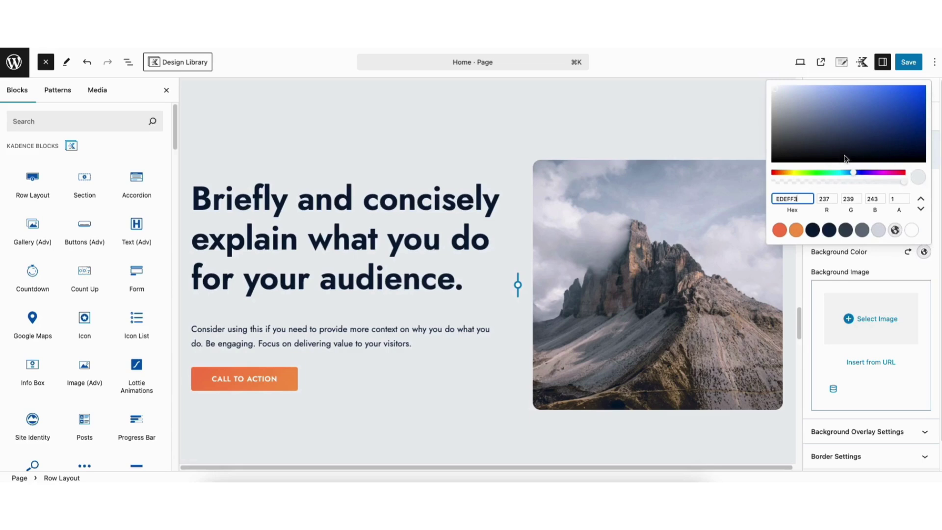
click(775, 104)
drag(774, 104, 758, 79)
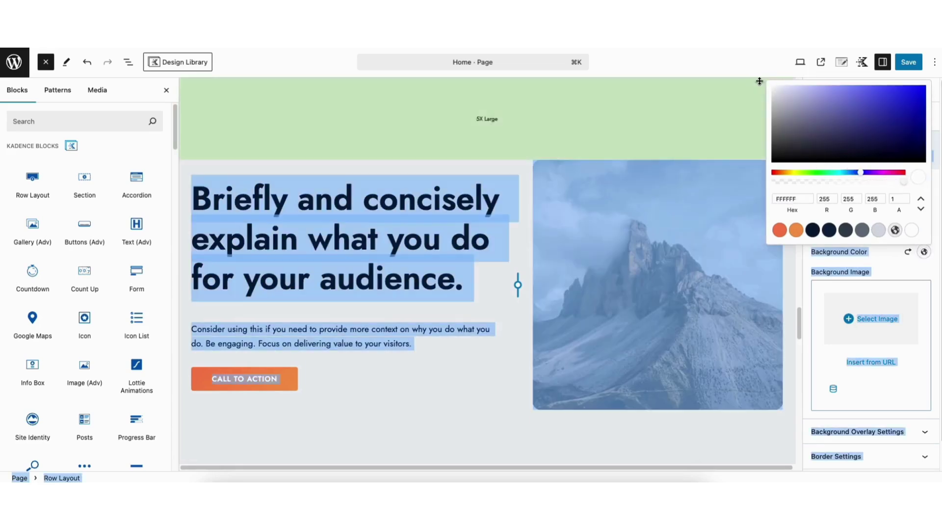
click(758, 79)
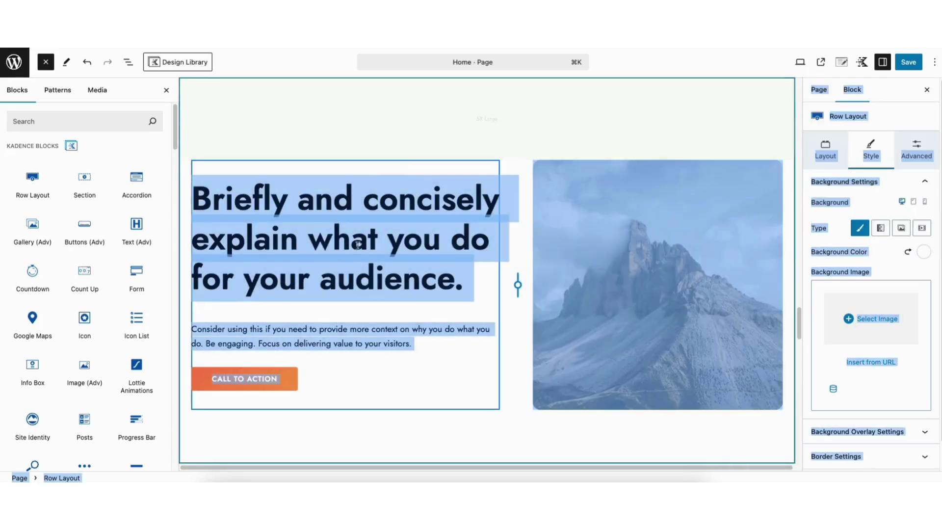
Step: Select the hero row's Call to Action button and save the home page changes
click(379, 393)
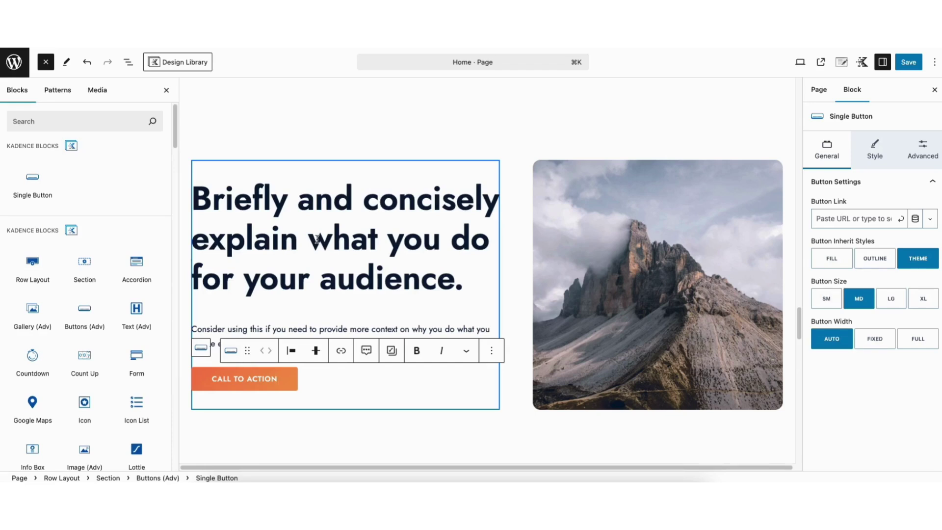
key(Escape)
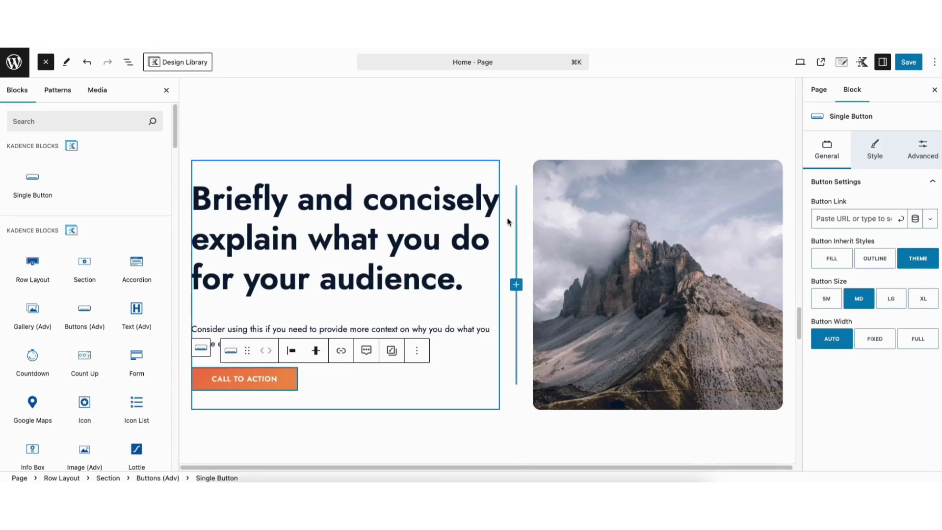
click(908, 62)
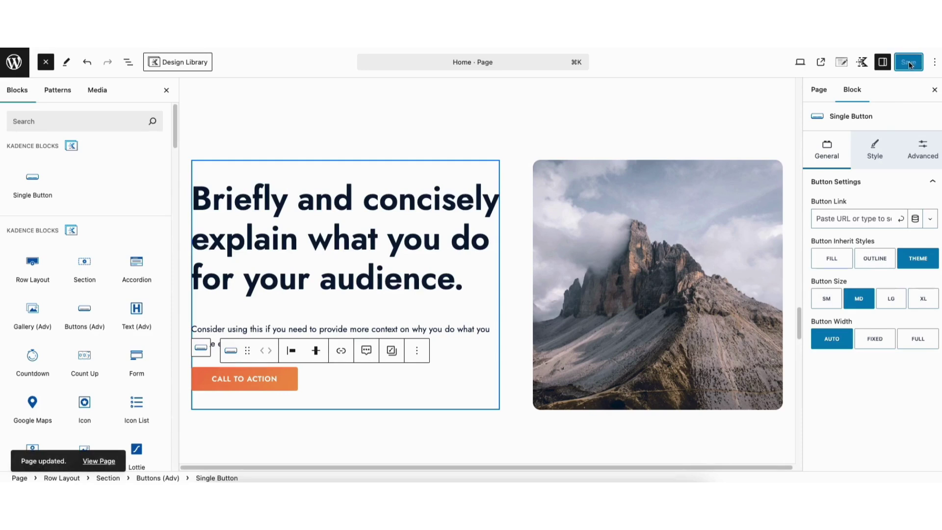
Step: Preview the home page in a new browser tab, look over its hero and services sections, and return to the editor
click(800, 63)
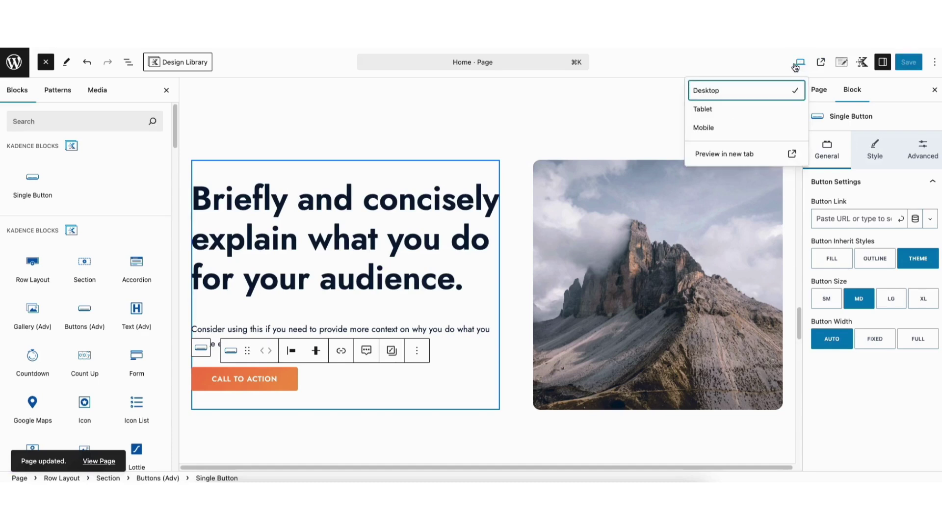
click(726, 153)
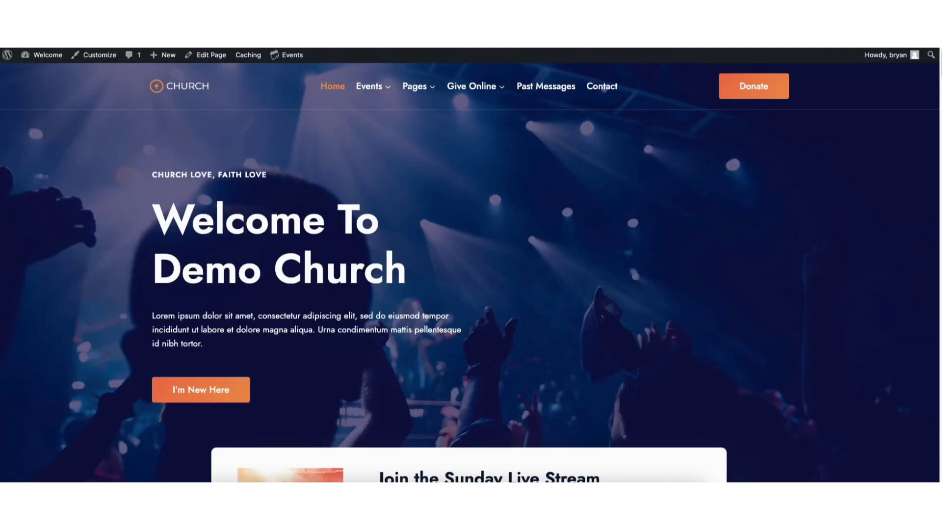
scroll(938, 80, down, 5)
scroll(938, 86, down, 6)
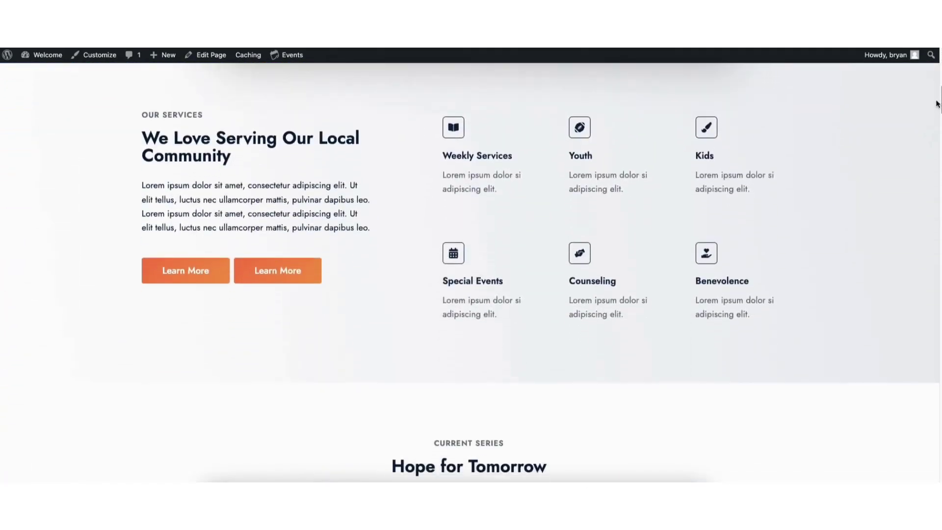
scroll(934, 98, up, 11)
key(ctrl+shift+Tab)
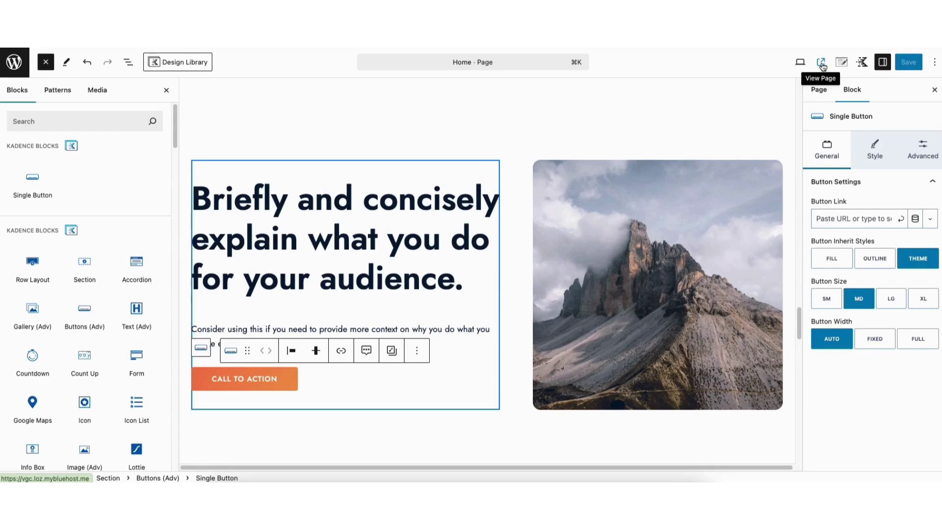
Step: Select the Google Maps block under the address section and set its zoom to 8
click(16, 67)
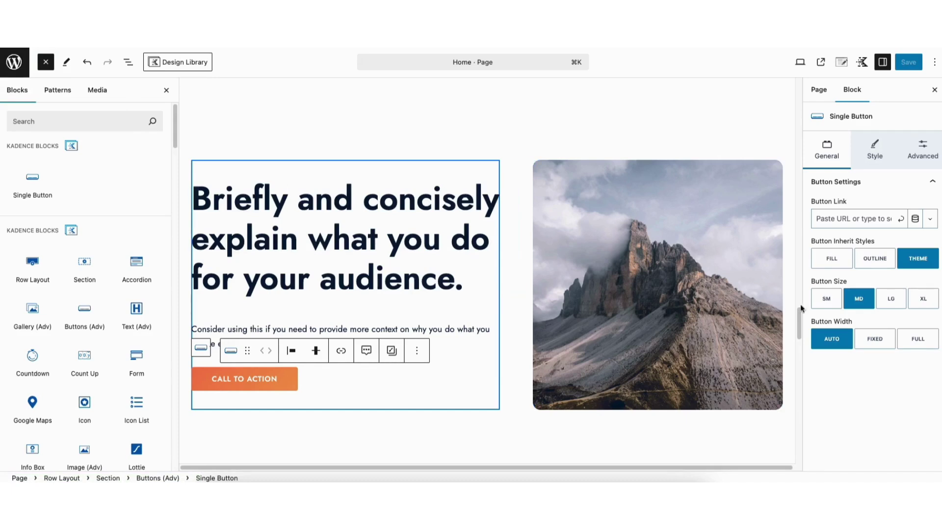
drag(801, 316, 801, 439)
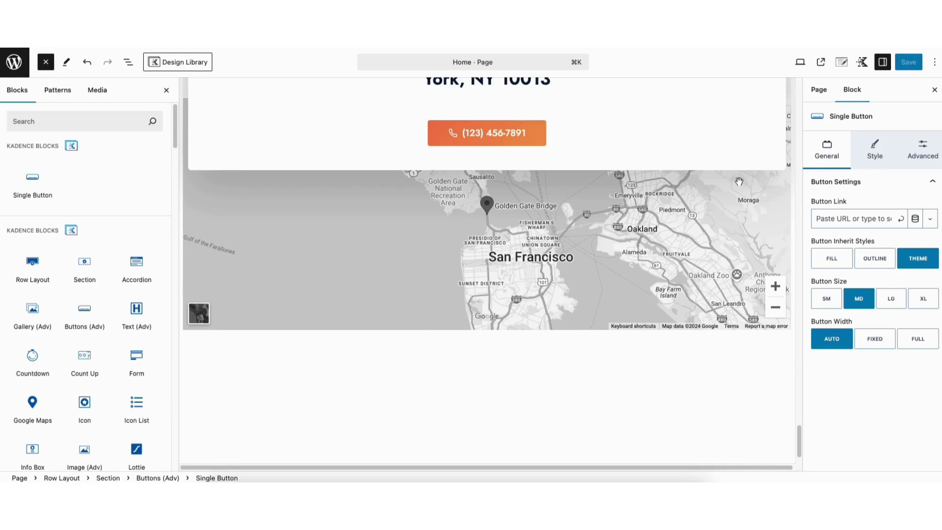
drag(800, 432, 799, 415)
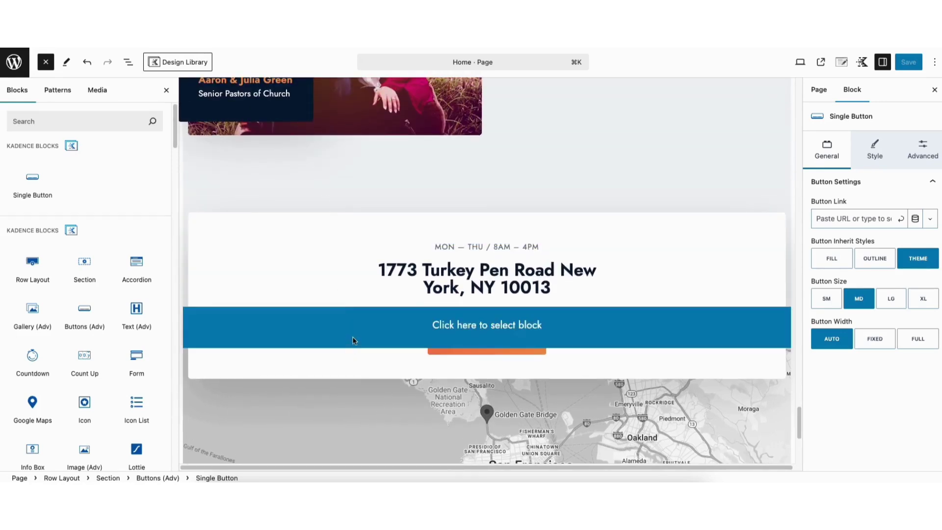
click(355, 336)
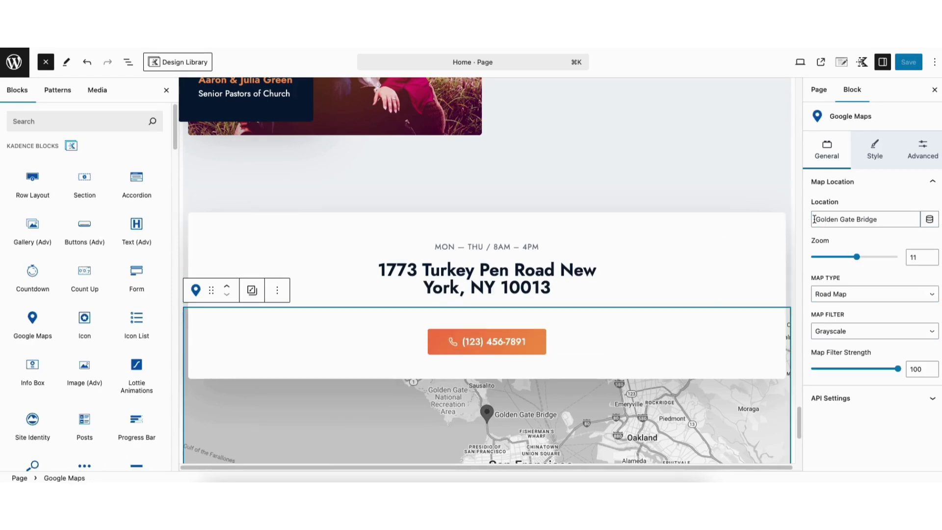
drag(813, 219, 880, 218)
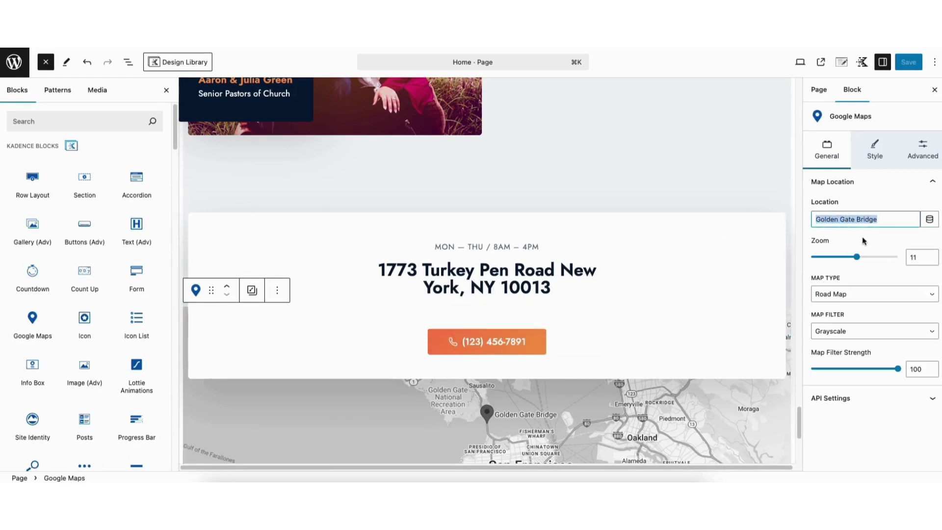
drag(856, 257, 840, 254)
scroll(799, 427, down, 5)
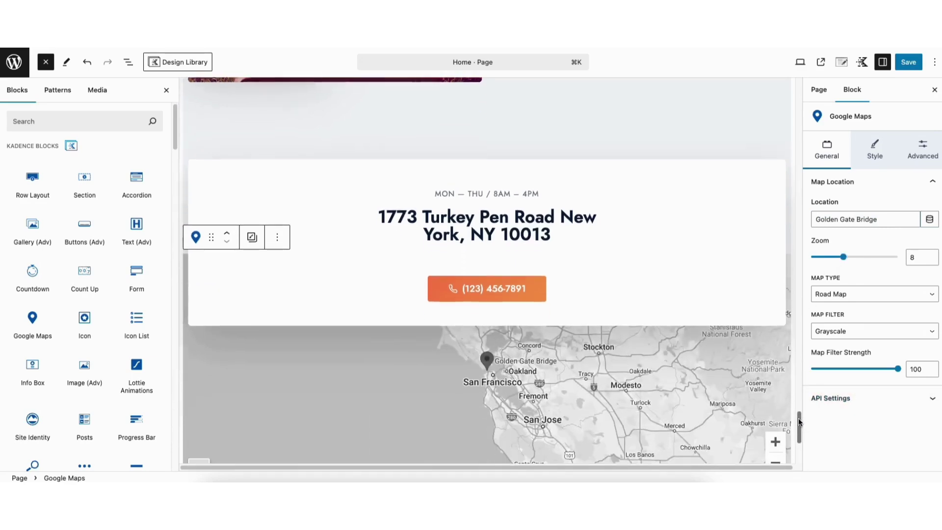
Step: Check the map's type, filter and container size options, keeping Road Map and Grayscale, and save the home page
click(835, 296)
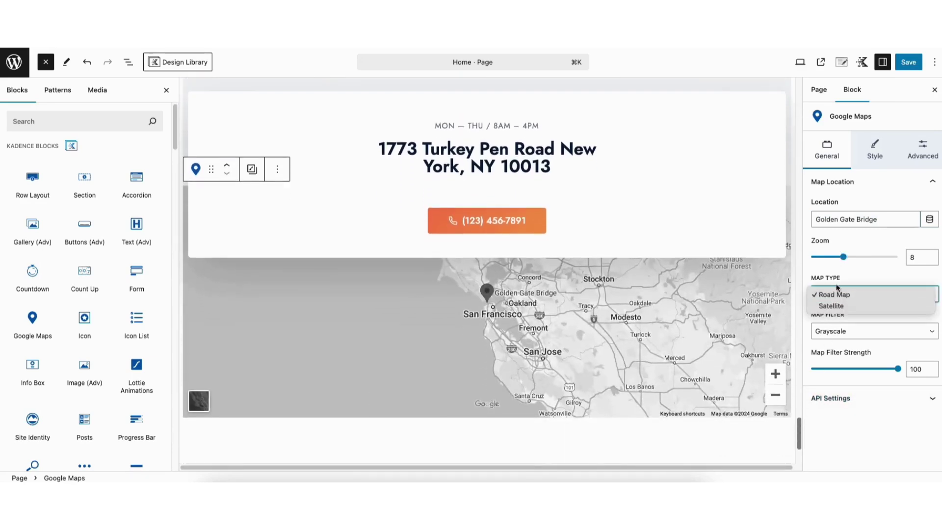
click(839, 279)
click(829, 331)
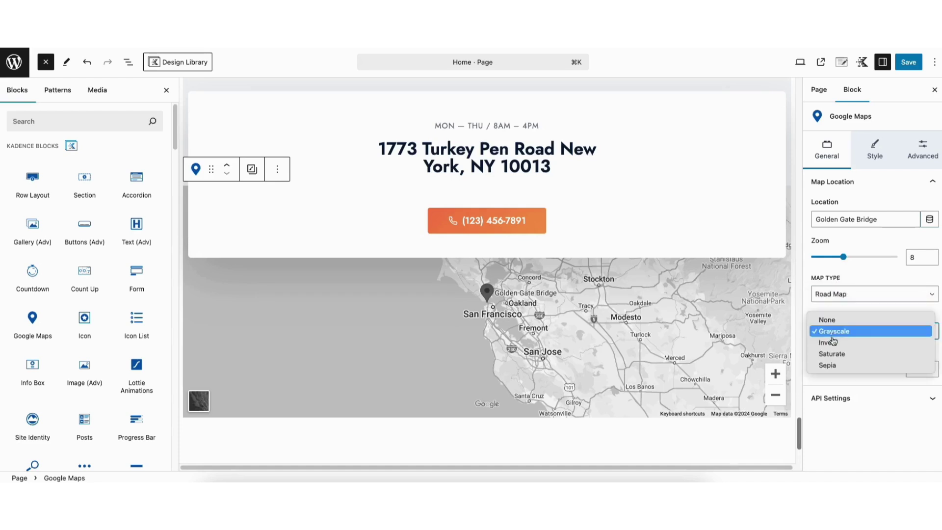
click(833, 332)
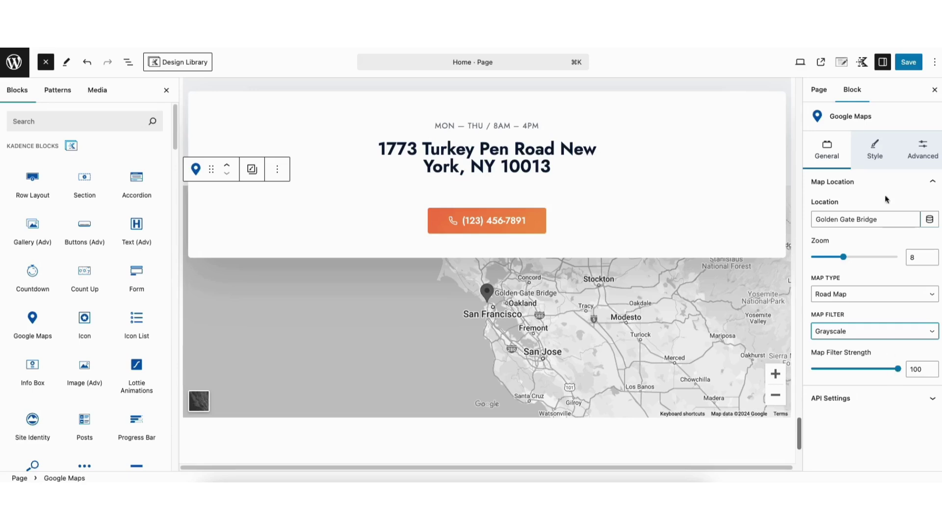
click(877, 148)
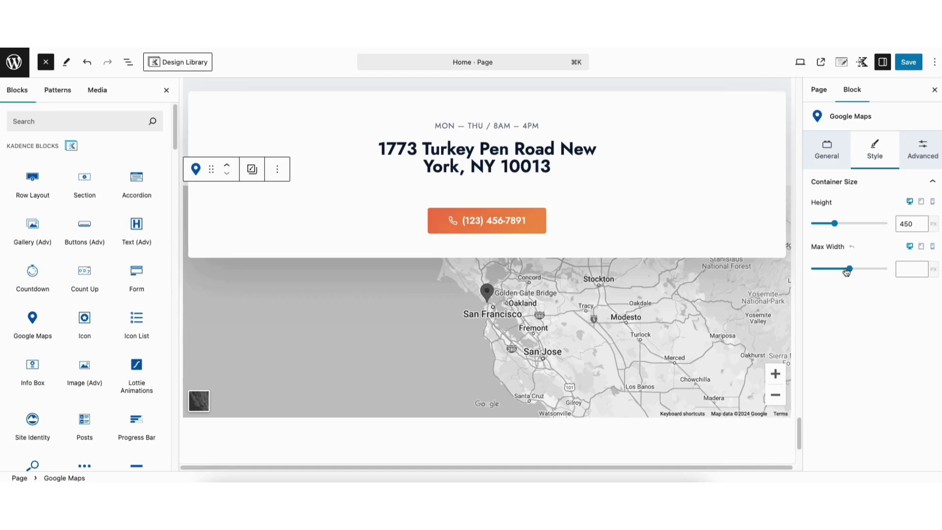
click(908, 63)
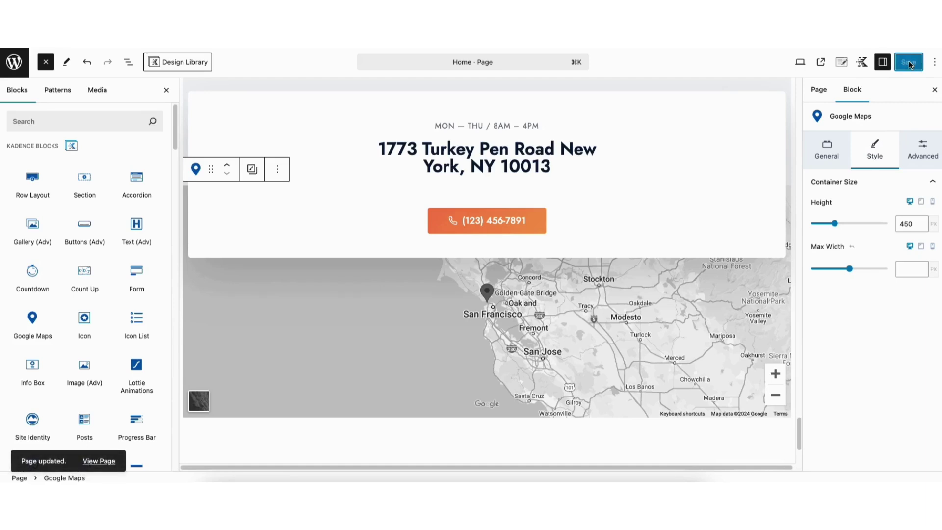
Step: View the live site, go to the Contact page, look over its form, and open that page for editing
click(820, 63)
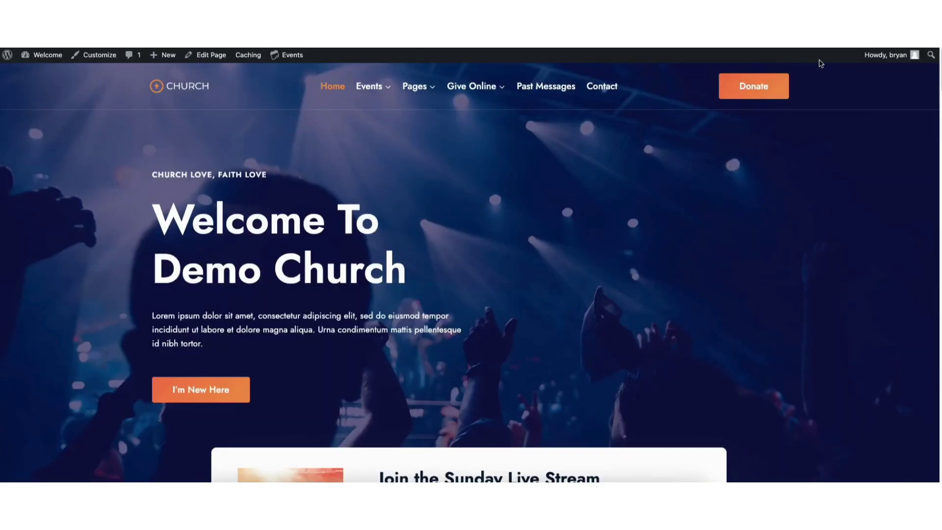
click(602, 90)
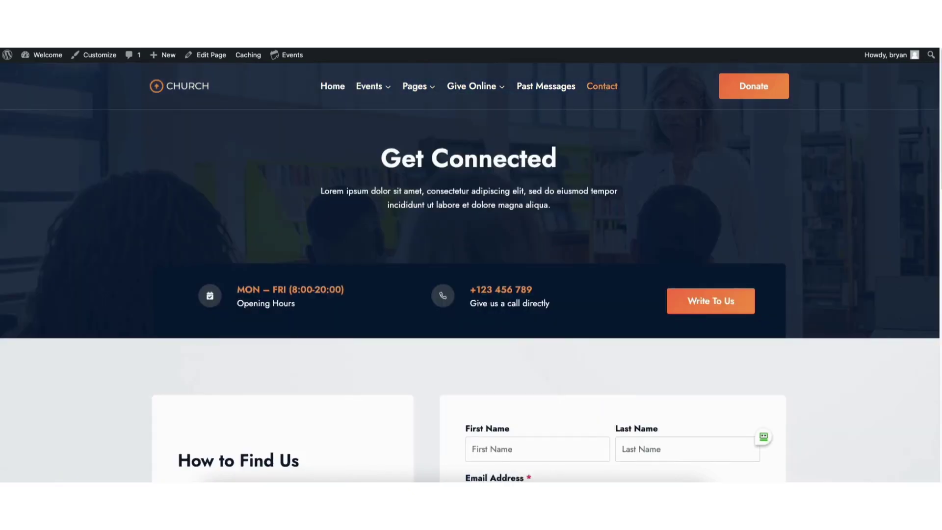
scroll(559, 292, down, 5)
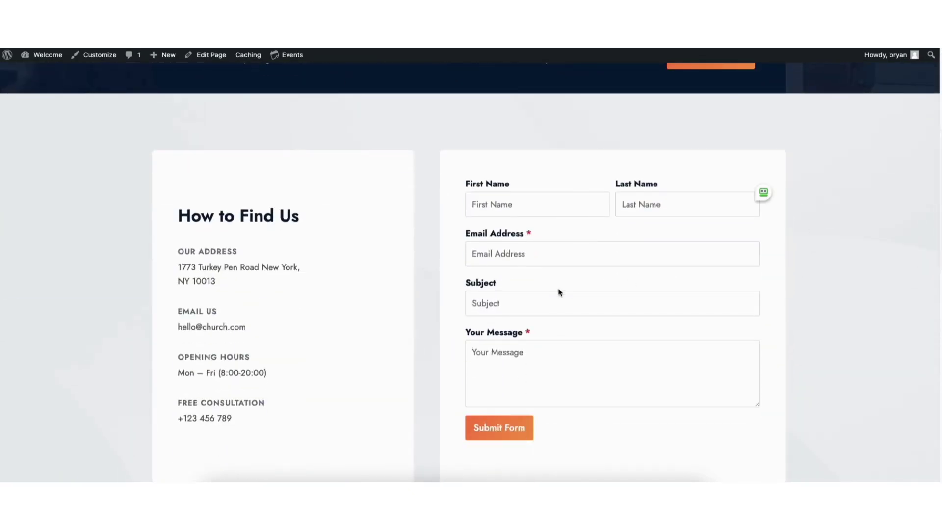
click(205, 59)
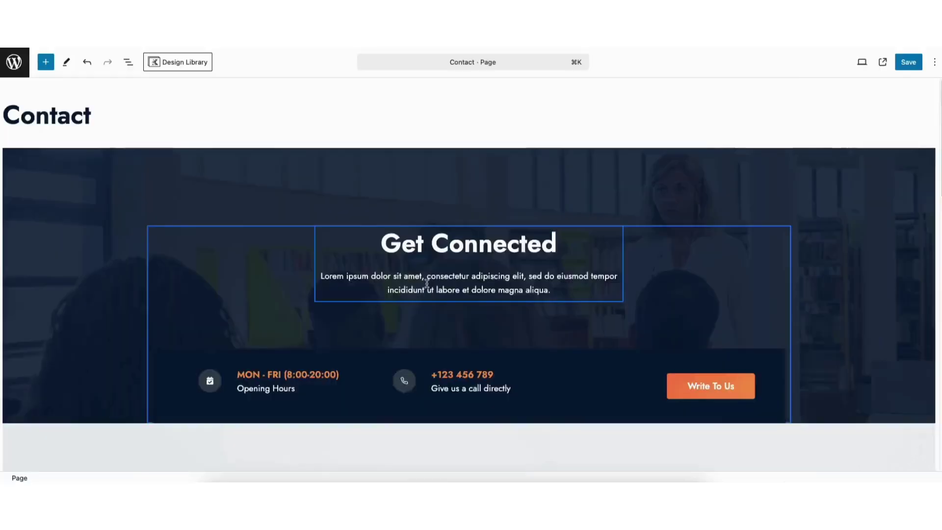
Step: Select the First Name field in the contact form and check its field type choices, keeping Text
drag(793, 139, 796, 235)
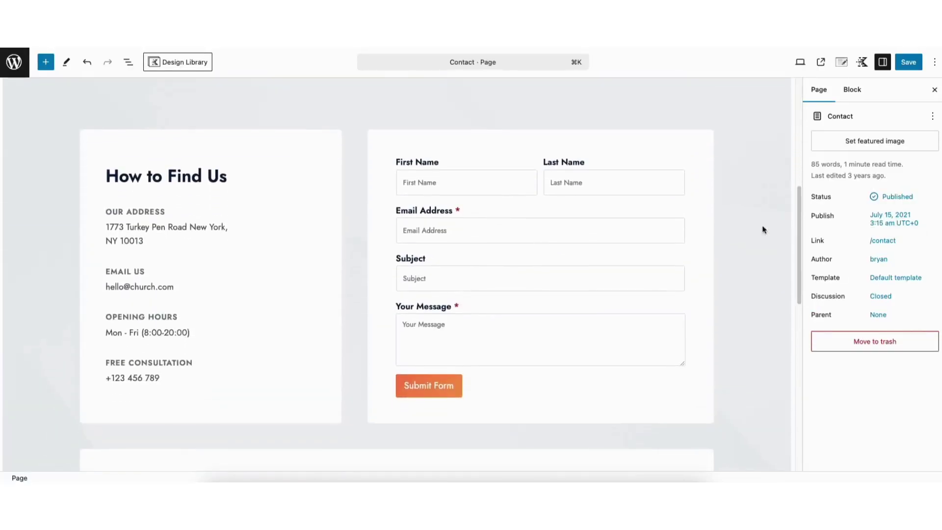
click(434, 183)
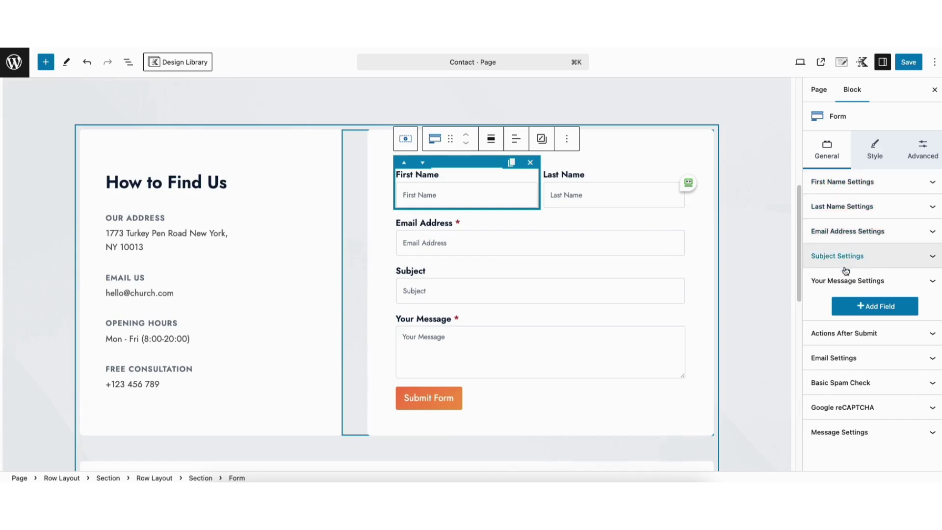
click(851, 181)
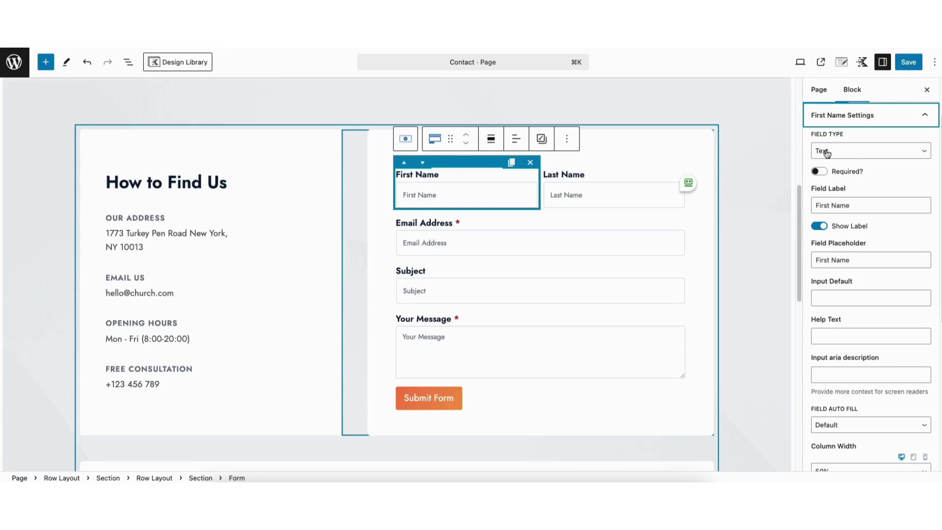
click(828, 154)
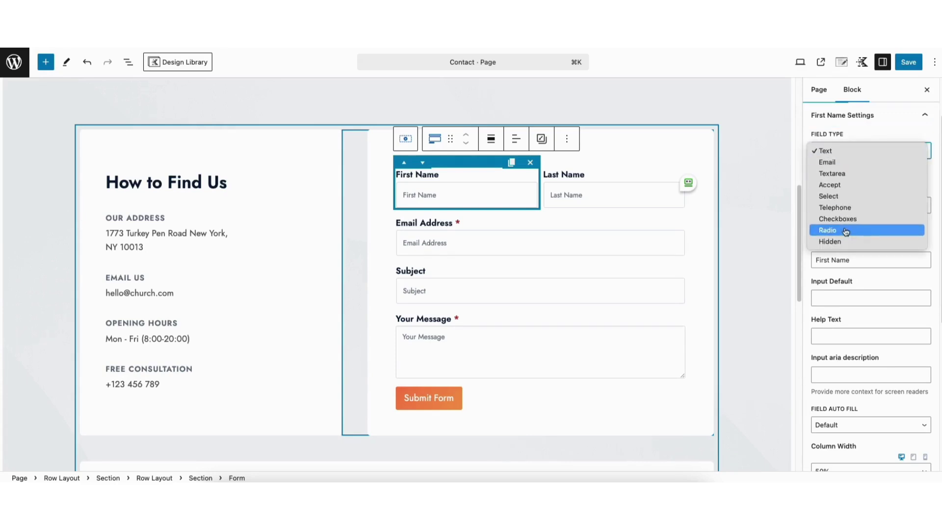
click(838, 155)
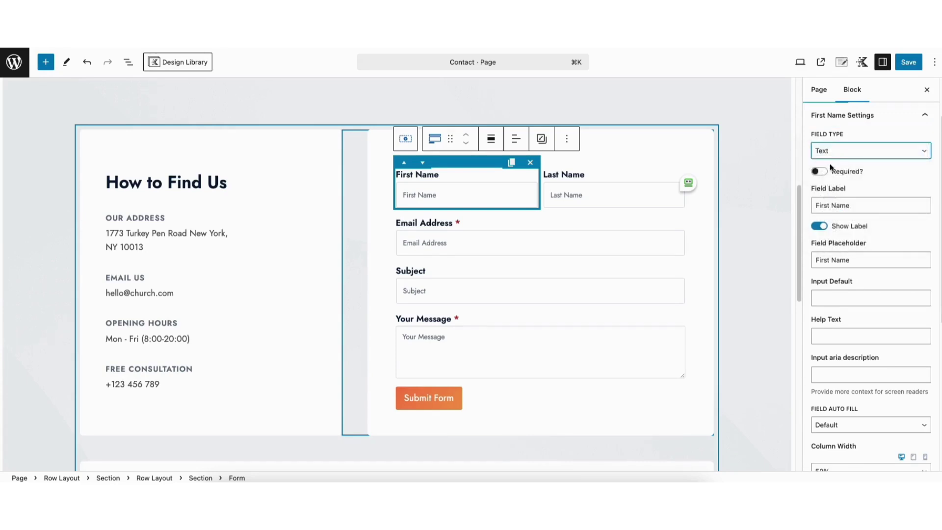
Step: Try making the First Name field required and 60% wide, restoring both settings, and look through its remaining options
click(822, 175)
click(822, 175)
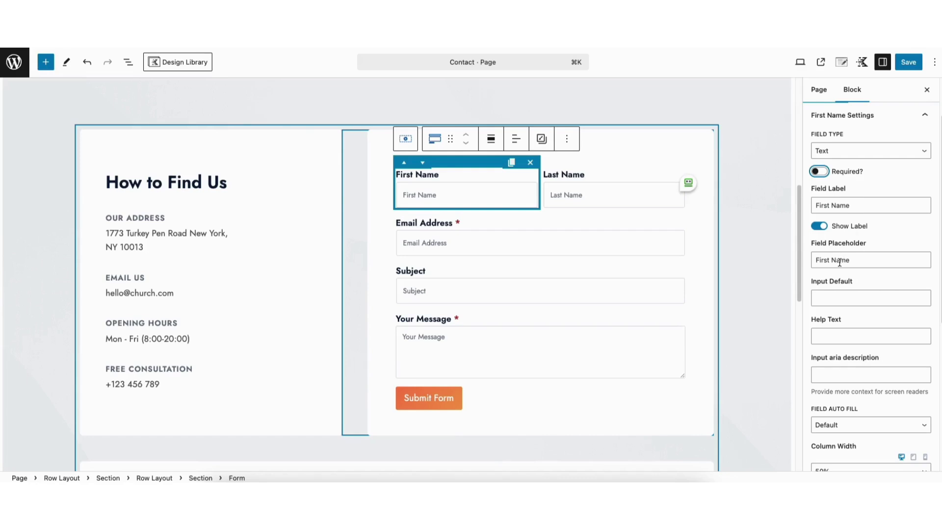
click(833, 335)
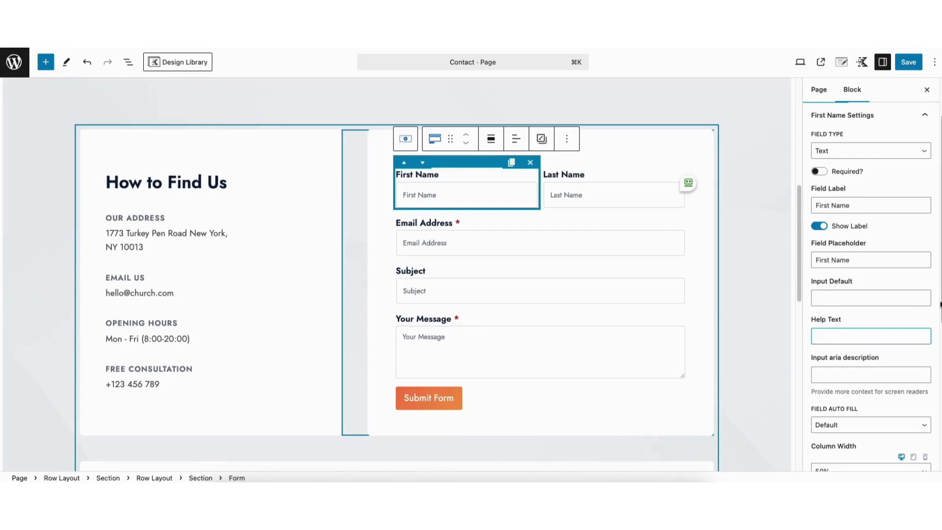
scroll(924, 313, down, 5)
scroll(871, 294, down, 5)
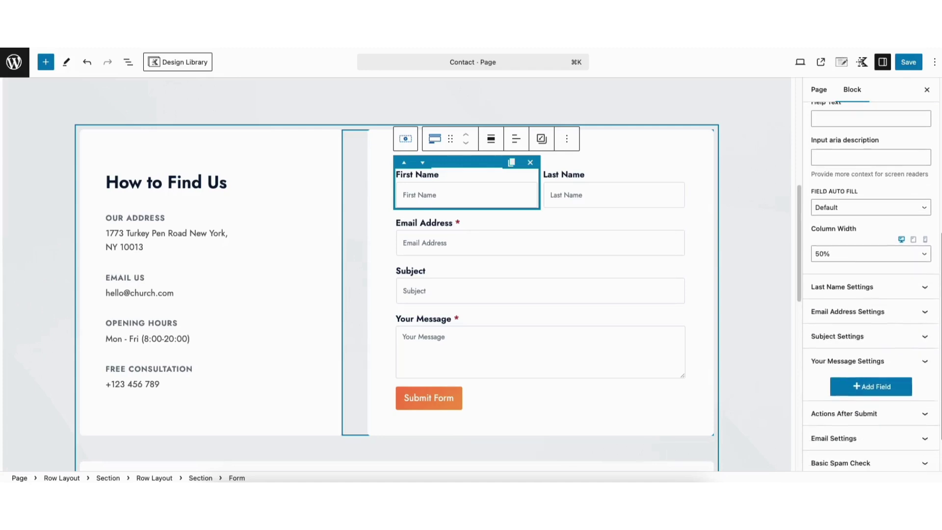
click(834, 256)
click(833, 266)
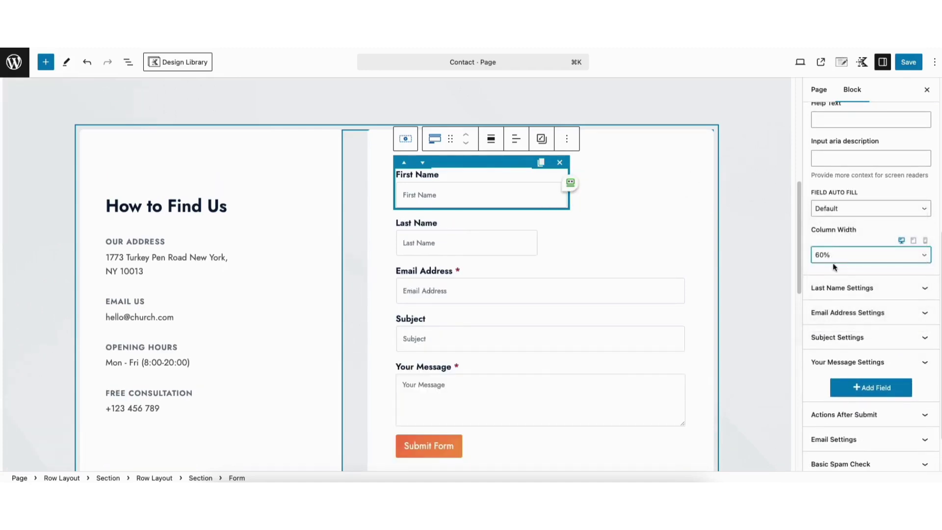
click(832, 255)
click(828, 246)
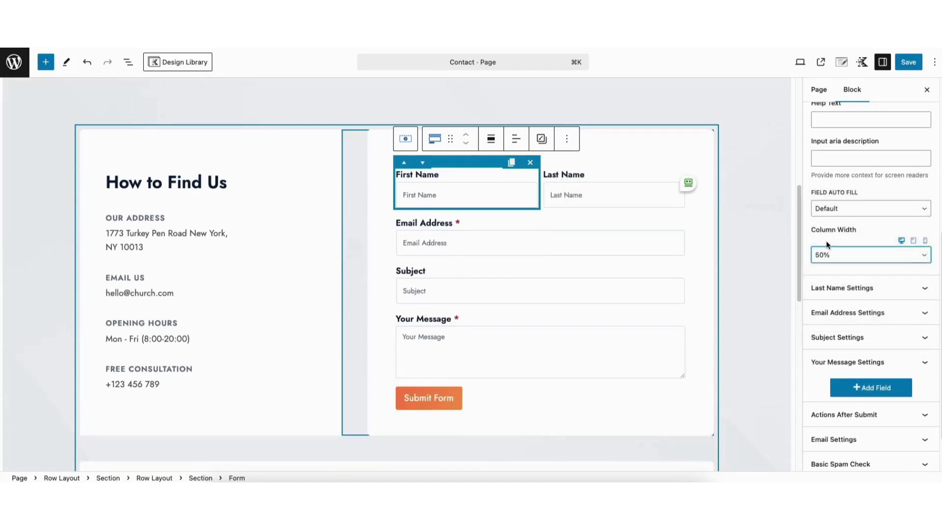
Step: Add a new field to the contact form and test its label visibility, leaving the label shown
click(860, 390)
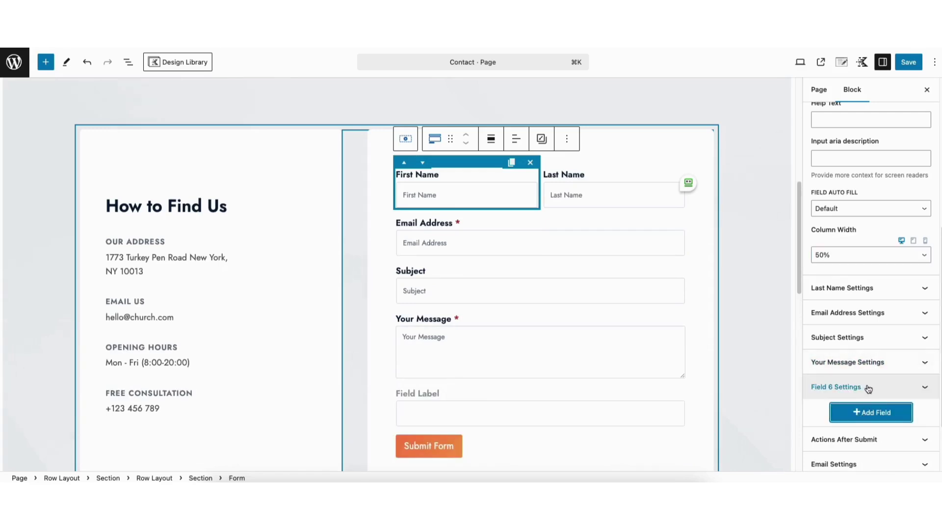
click(867, 387)
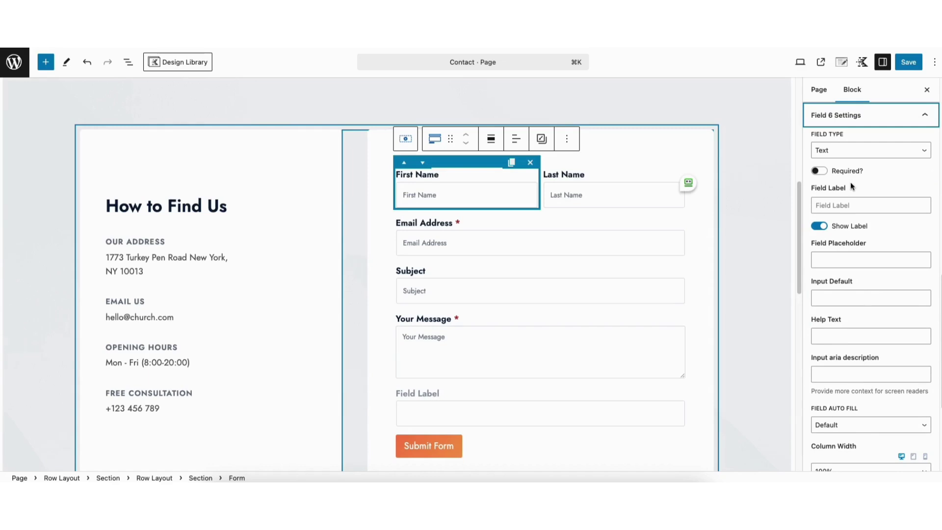
click(831, 205)
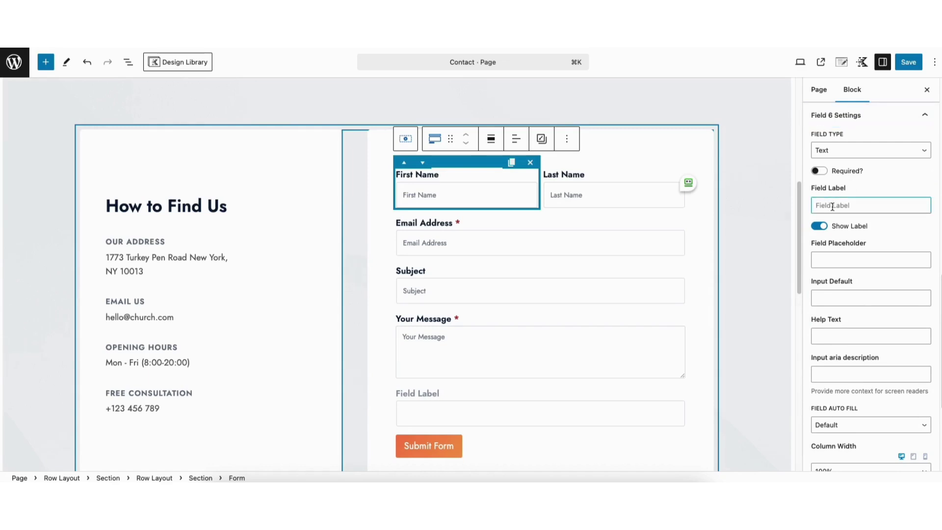
click(818, 226)
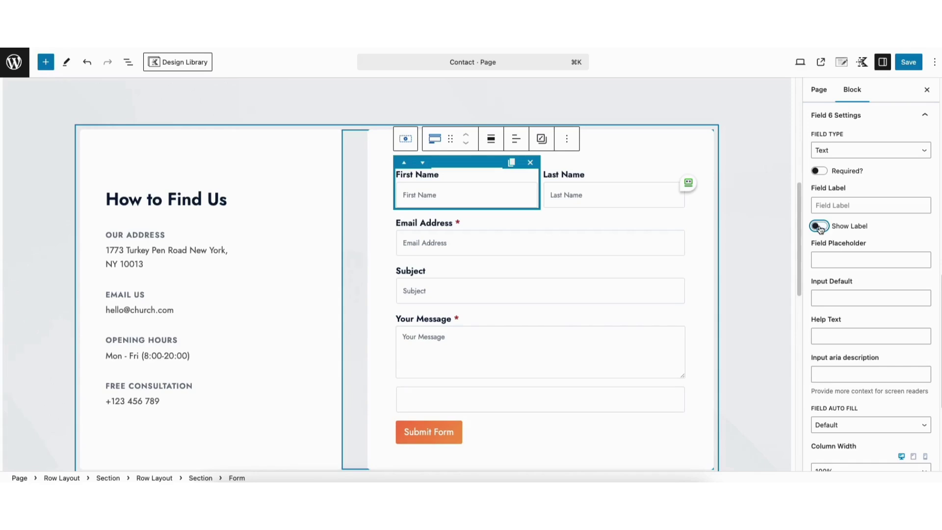
click(819, 227)
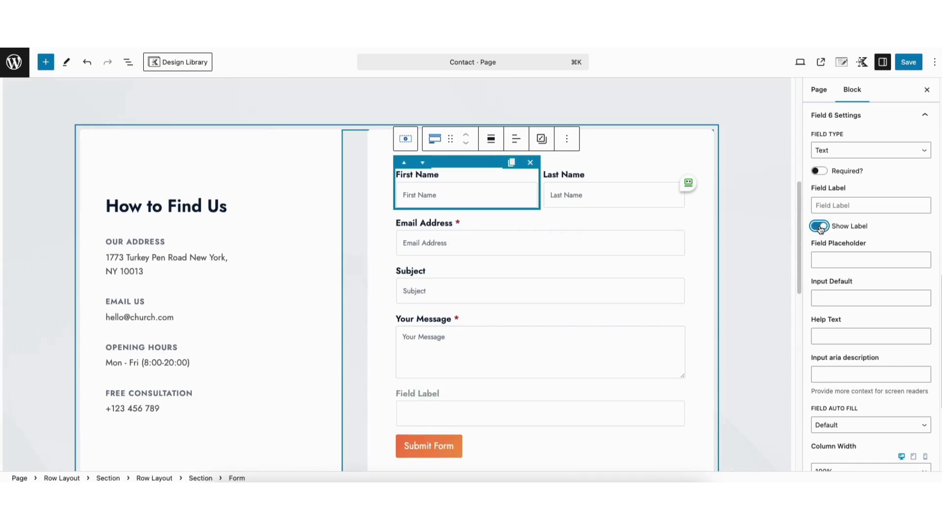
Step: Examine the form's after-submit actions and its email settings, including the Reply To choices
scroll(820, 229, down, 3)
scroll(870, 286, down, 2)
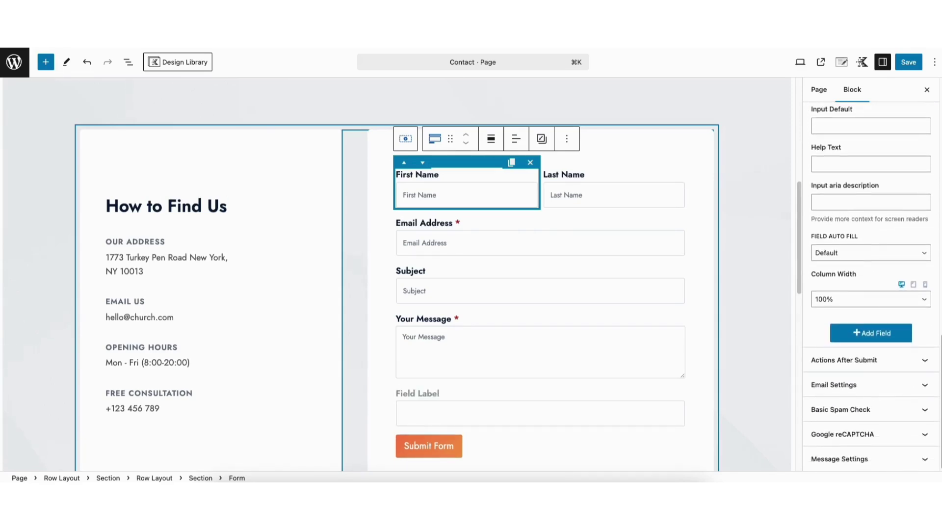
click(860, 367)
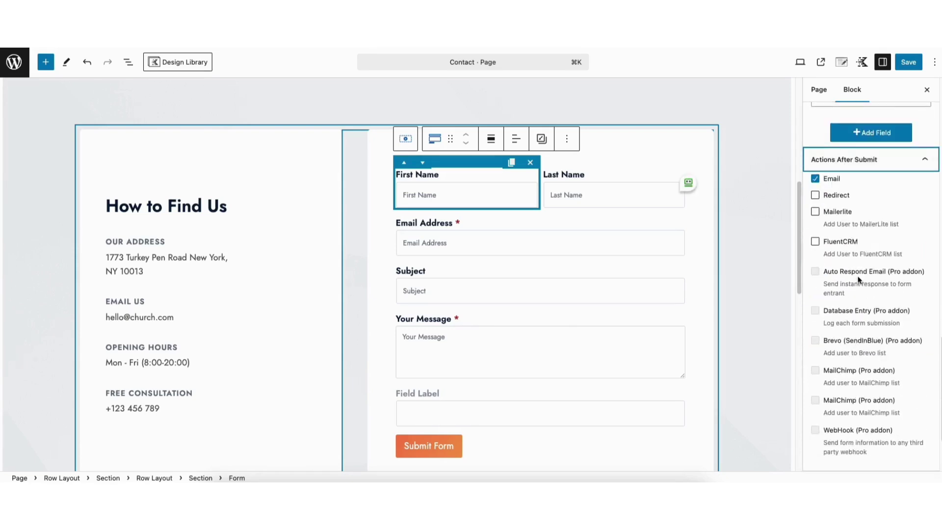
click(905, 162)
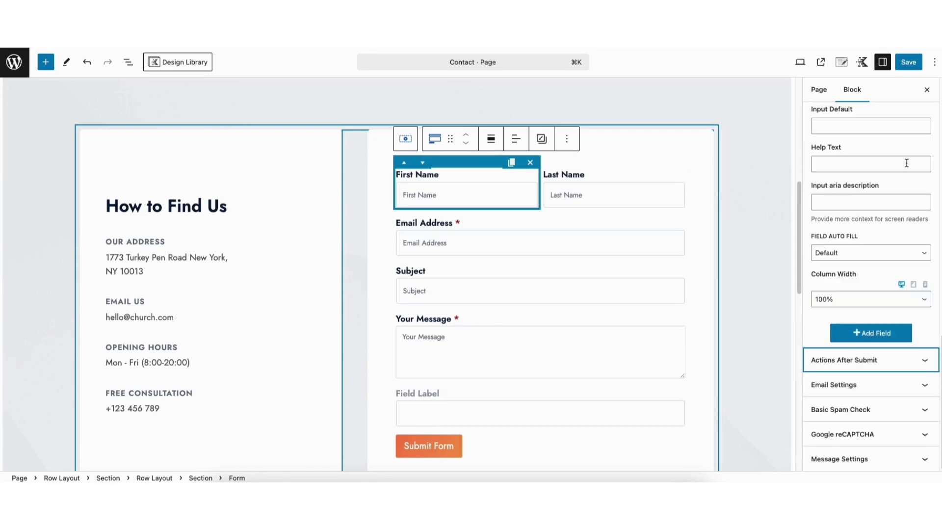
click(842, 387)
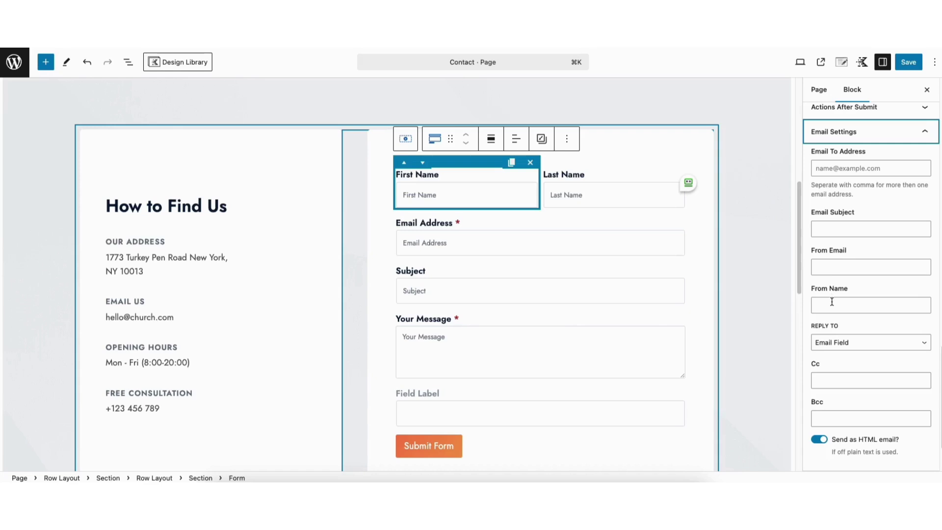
click(840, 342)
click(840, 341)
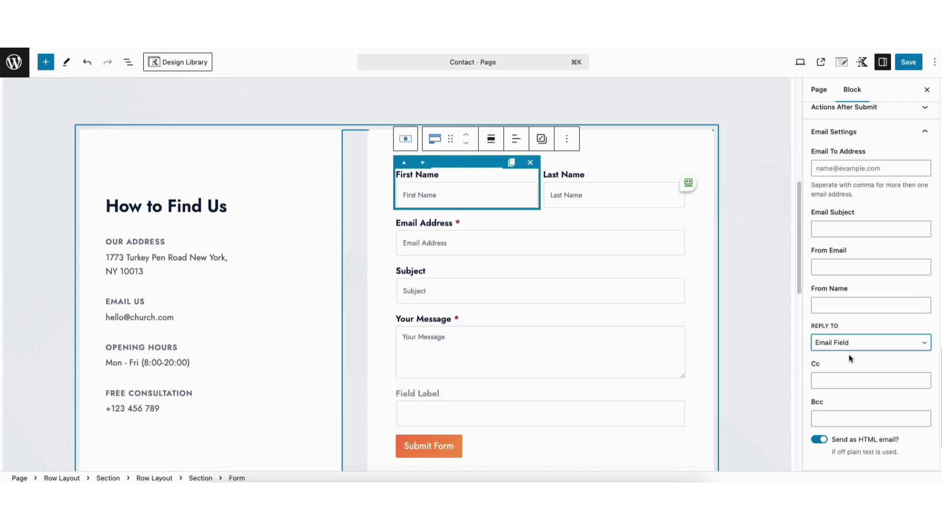
Step: Test the form's HTML email and Basic Honey Pot Spam Check switches, leaving both enabled
click(818, 440)
click(818, 440)
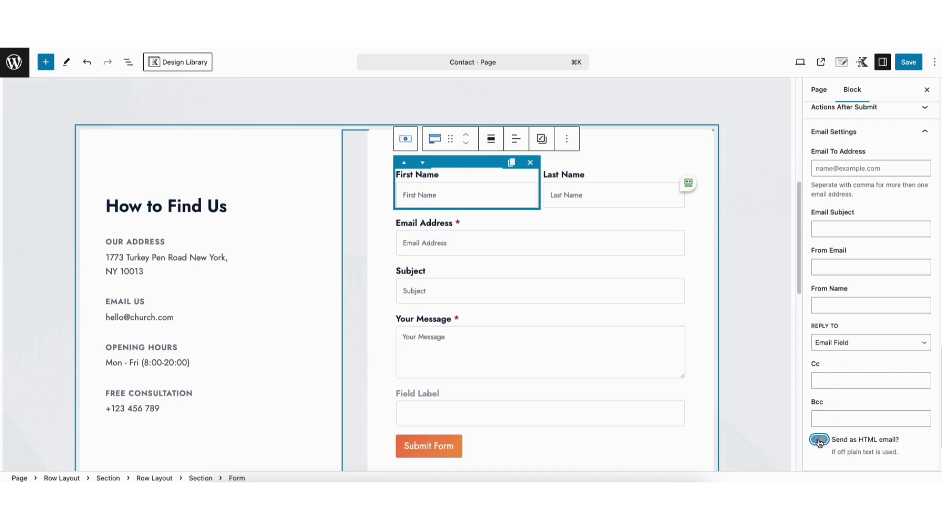
click(869, 133)
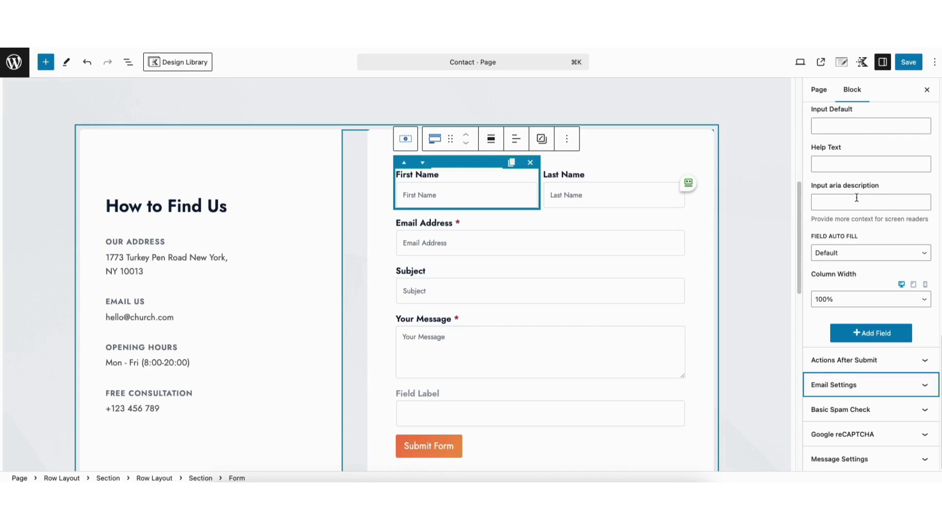
click(834, 411)
click(821, 418)
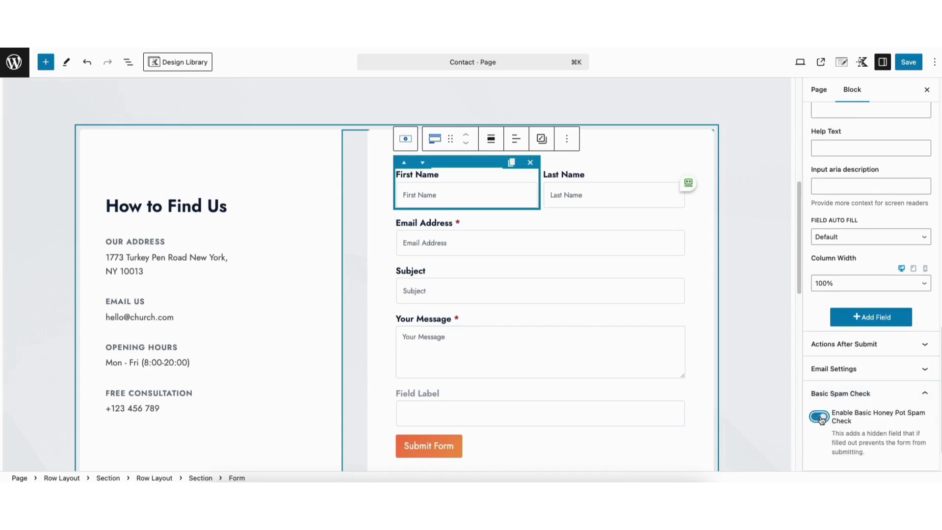
click(821, 418)
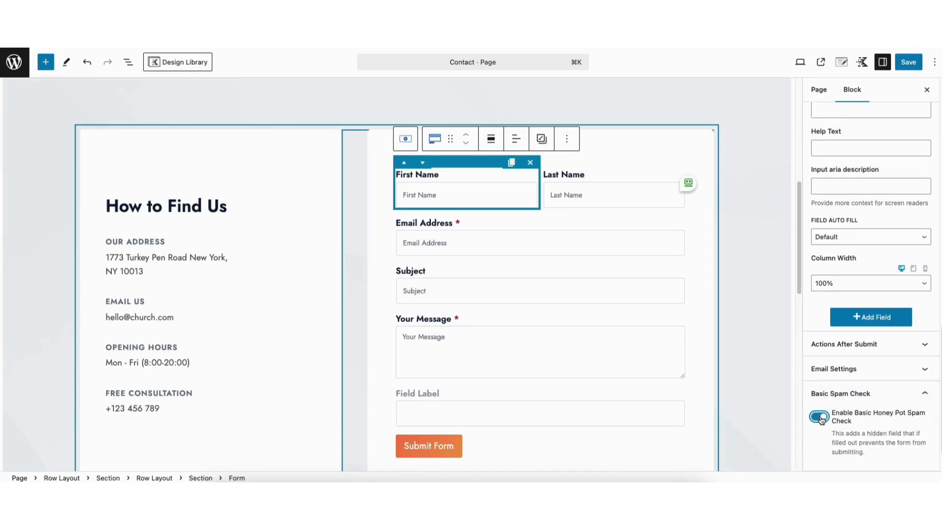
click(833, 394)
Step: Examine the contact form's Google reCAPTCHA option and its success and error message settings
click(830, 435)
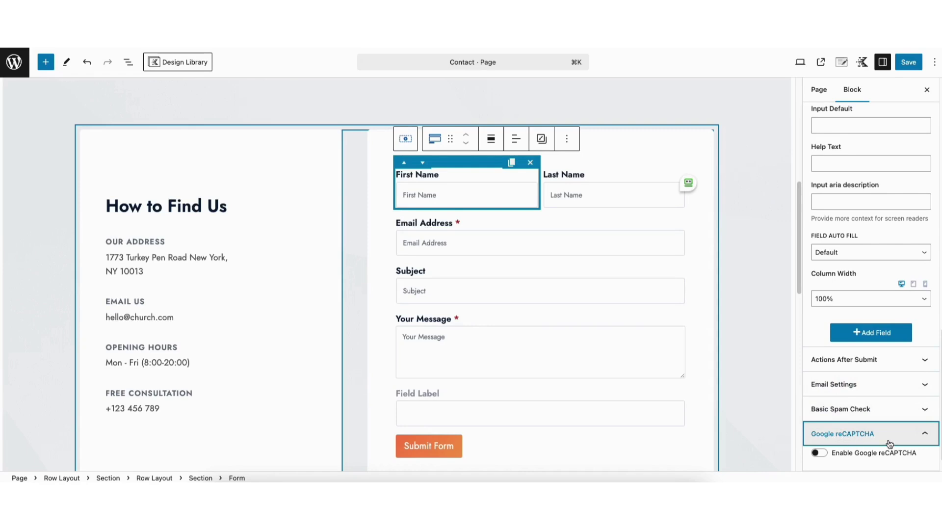
scroll(858, 444, down, 2)
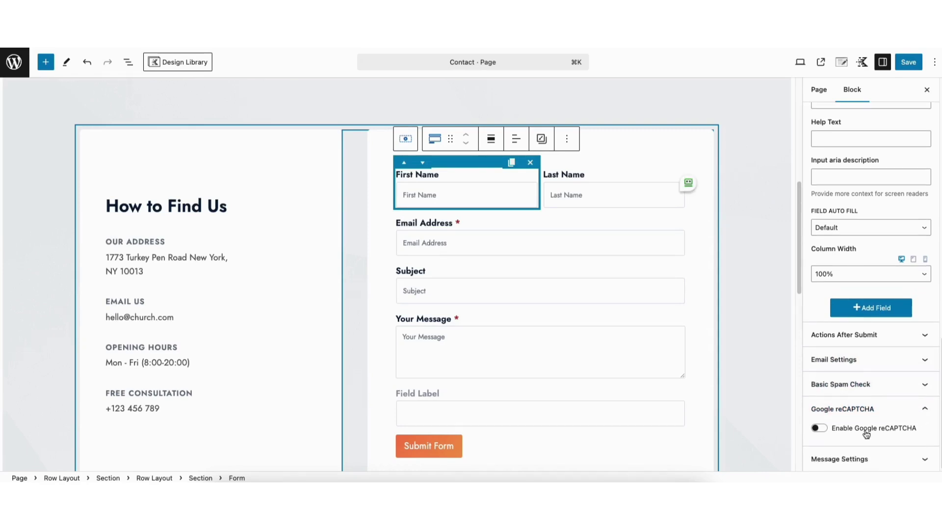
click(835, 460)
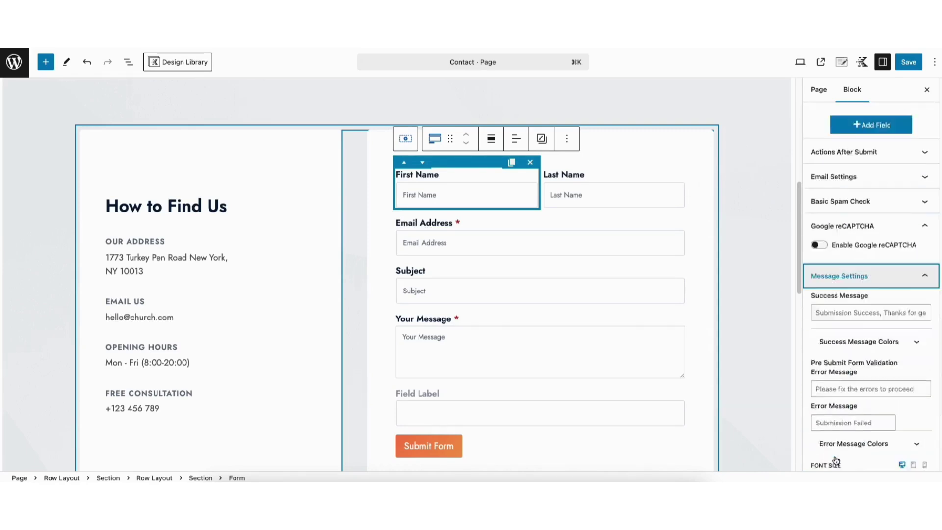
scroll(837, 441, down, 4)
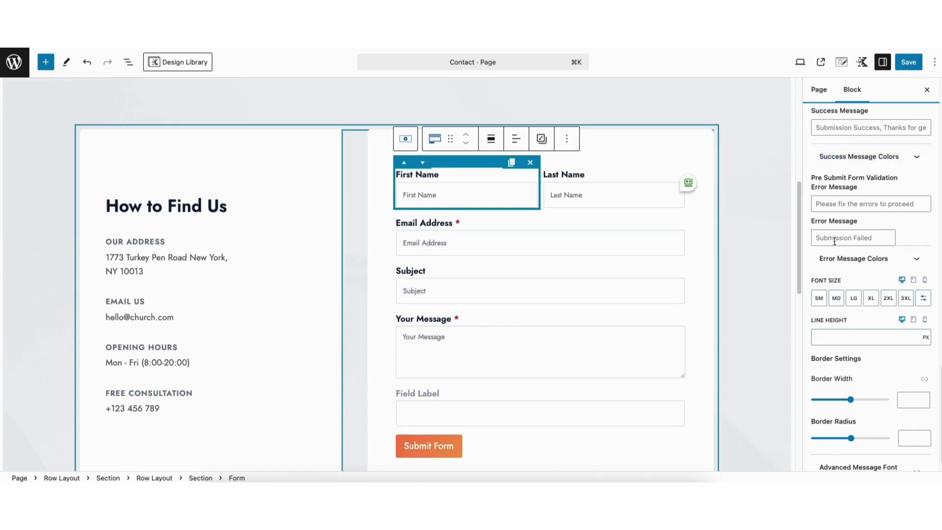
click(856, 269)
scroll(863, 344, down, 1)
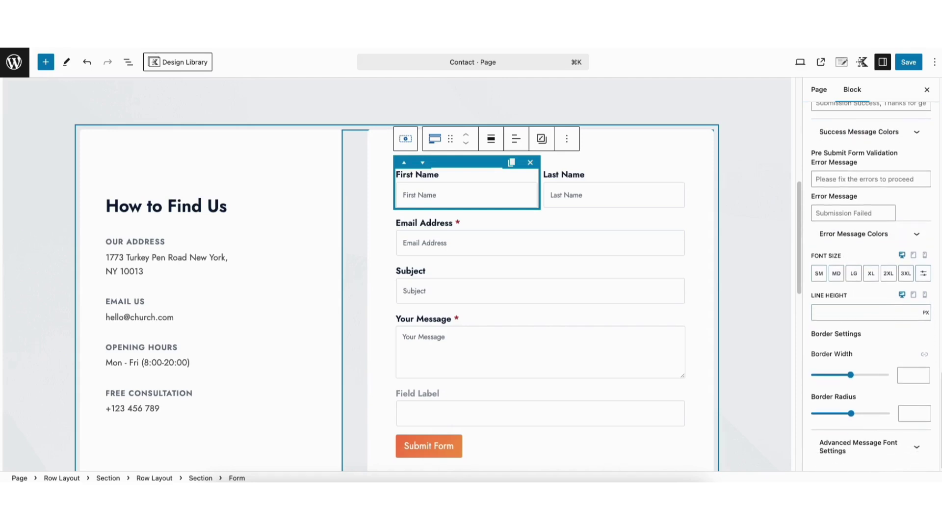
Step: Look through the font family and font weight choices in the form's advanced message font settings
click(847, 450)
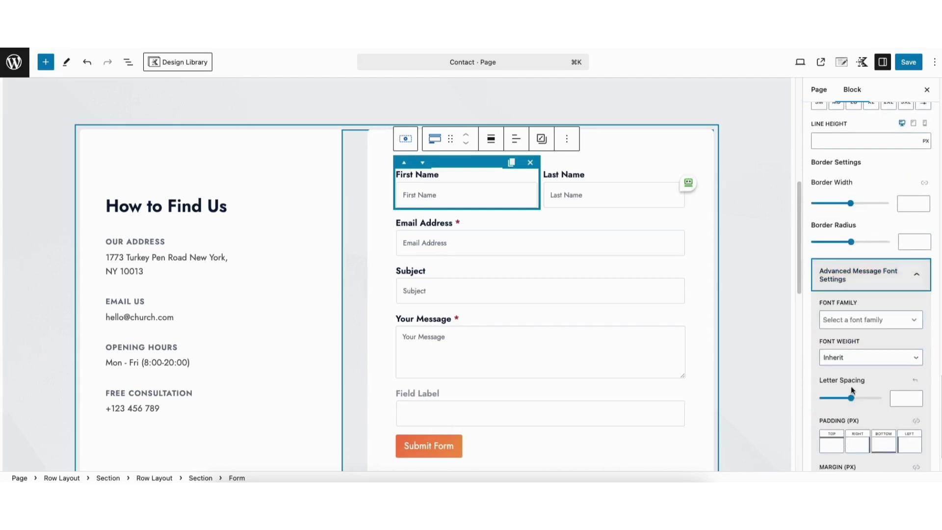
click(852, 323)
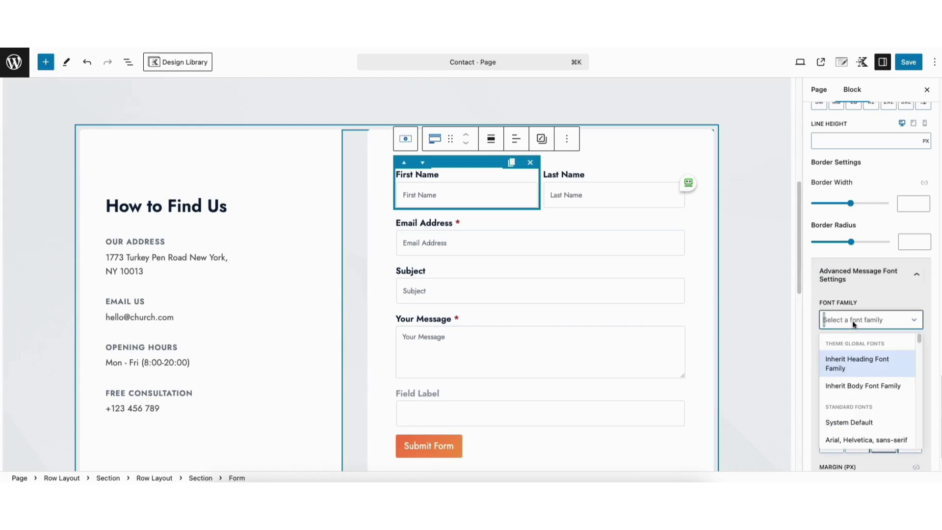
click(852, 320)
click(858, 358)
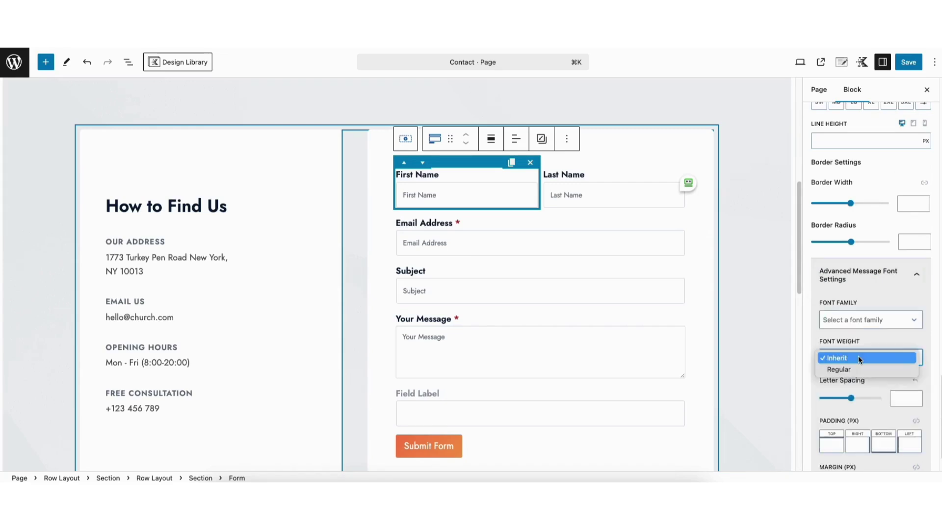
click(858, 358)
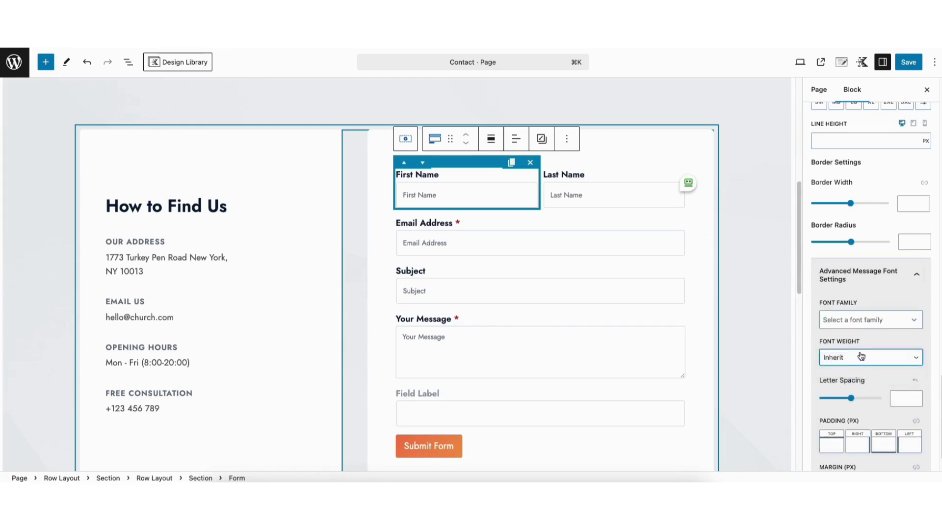
scroll(927, 246, up, 10)
scroll(928, 136, up, 5)
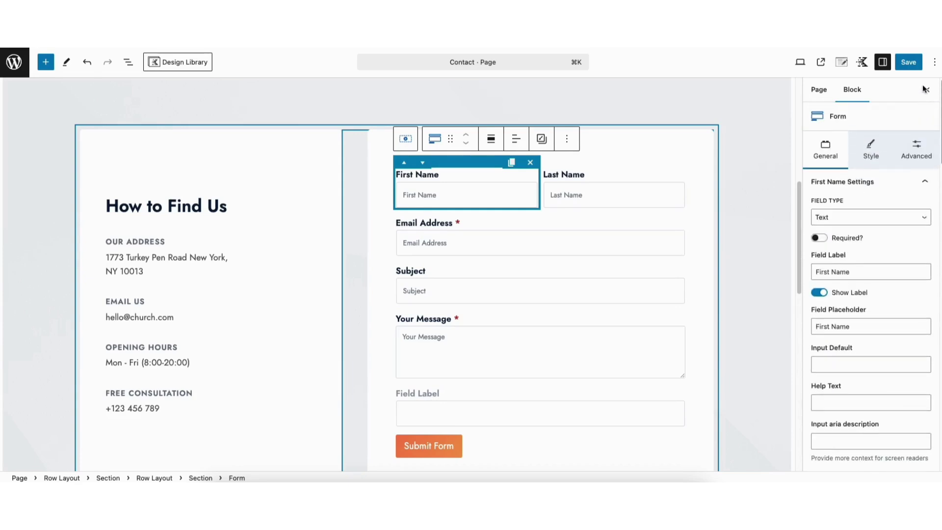
Step: Examine the contact form's field, label and submit button style options, including the button's hover colors
click(870, 150)
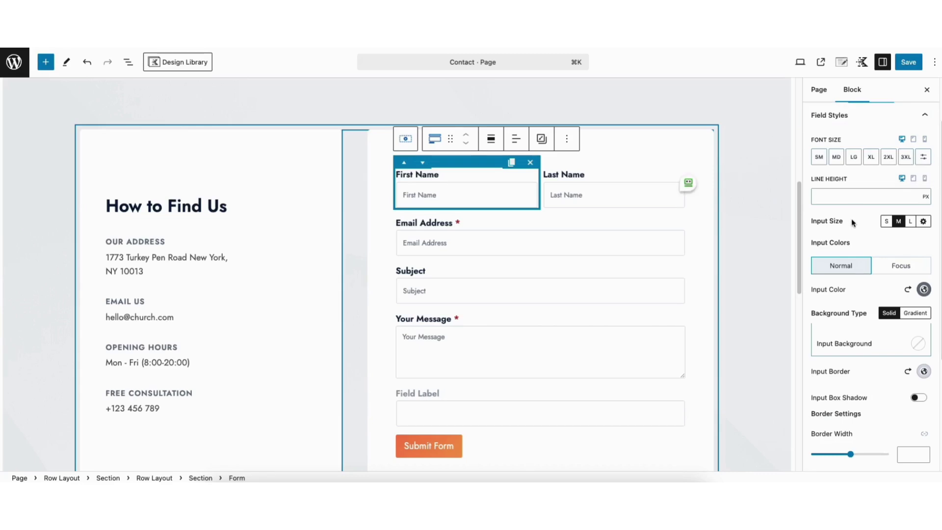
scroll(853, 230, down, 3)
scroll(873, 287, down, 1)
click(841, 434)
scroll(853, 400, down, 4)
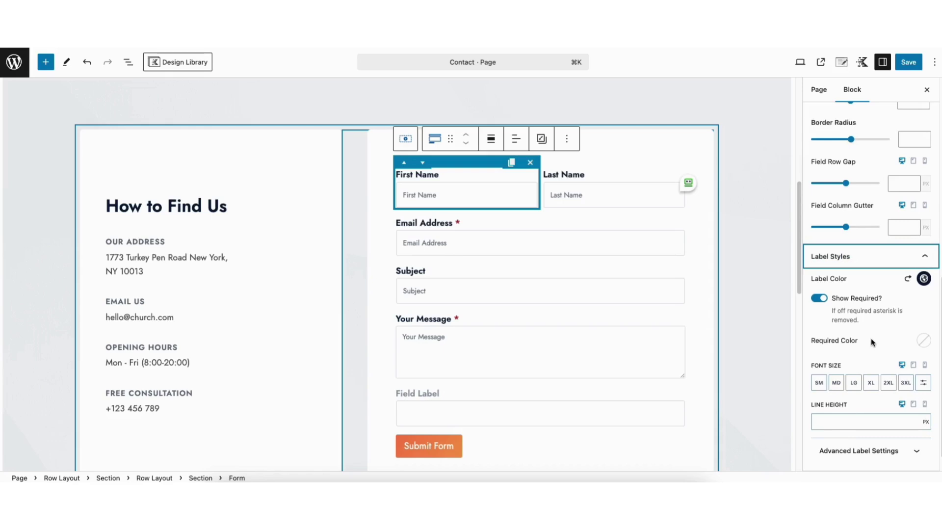
scroll(908, 373, down, 1)
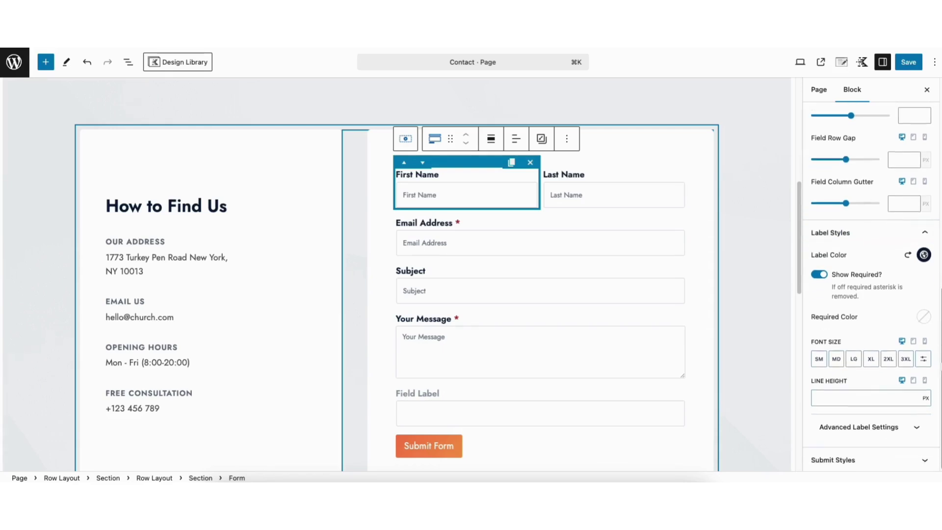
click(847, 459)
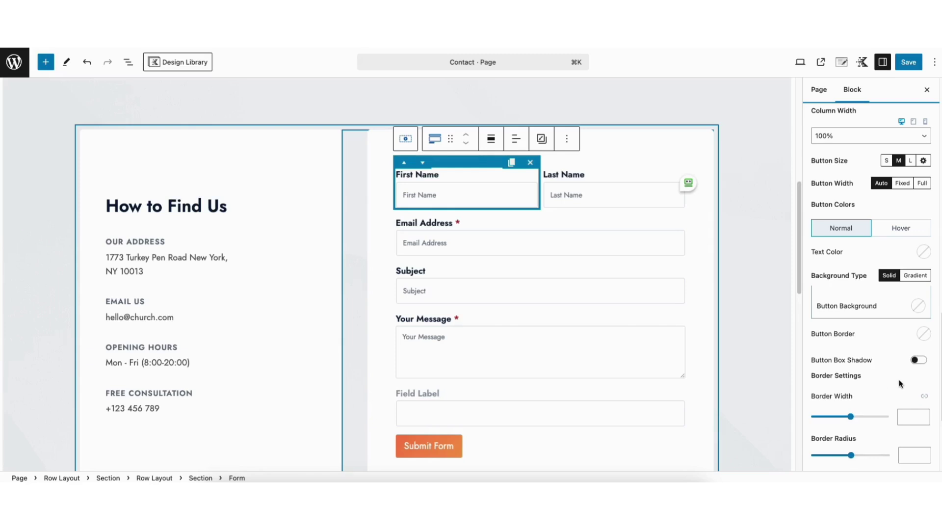
click(886, 229)
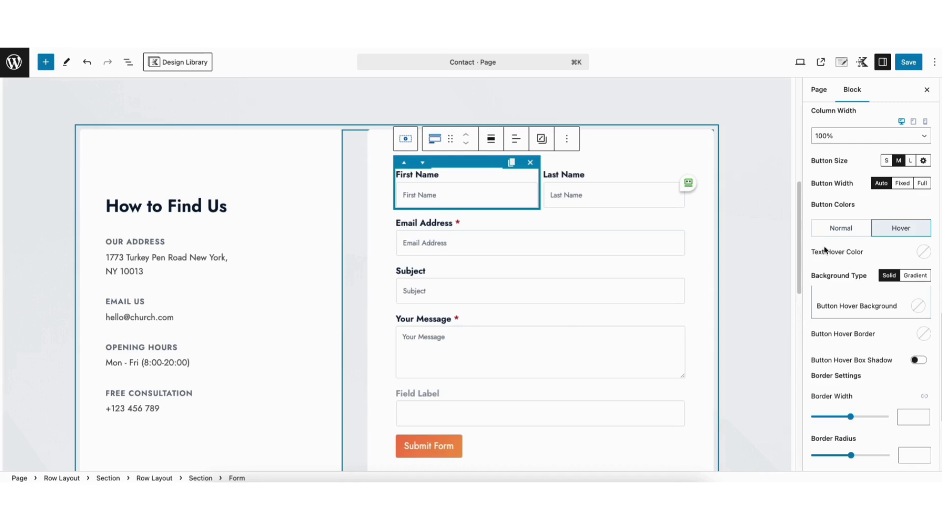
Step: Select the email field of the newsletter subscription form and save the Contact page
drag(801, 247, 790, 350)
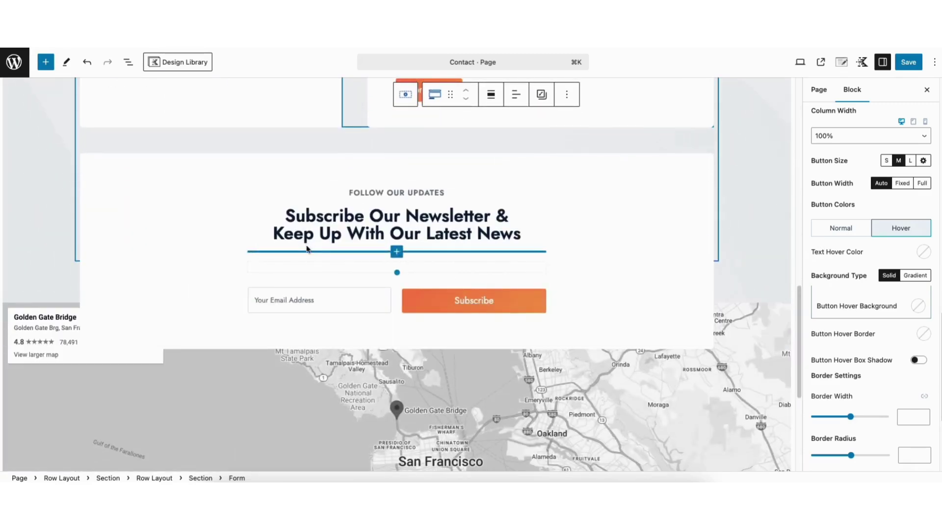
click(288, 298)
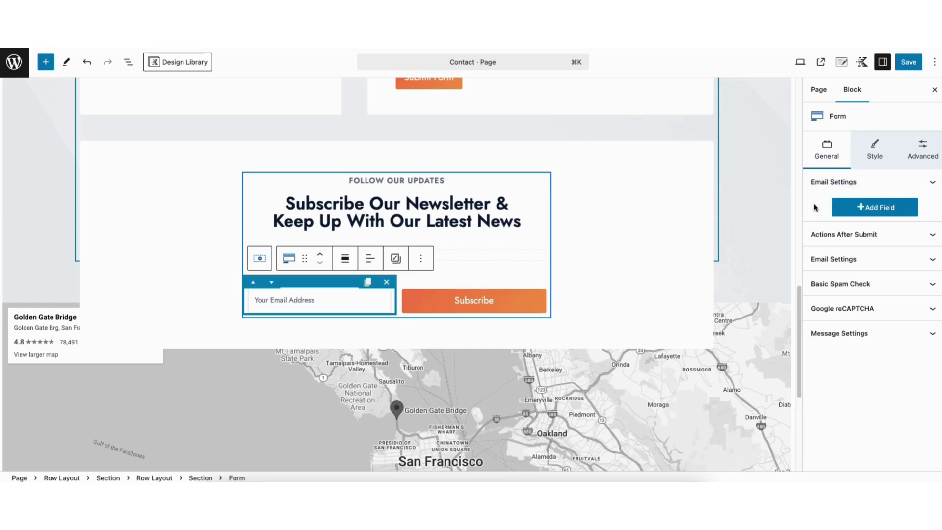
click(907, 62)
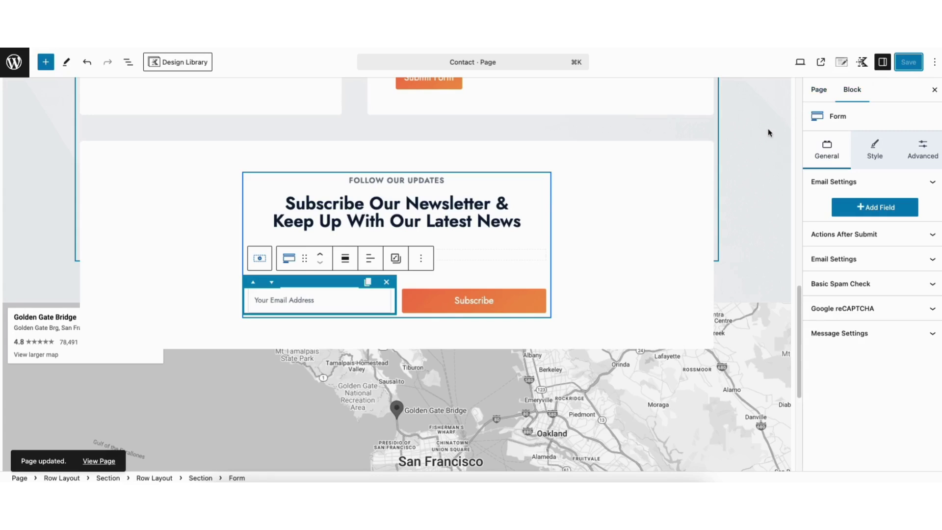
Step: Leave the page editor, open the theme customizer and bring up the Footer 1 widget's custom HTML content
click(15, 68)
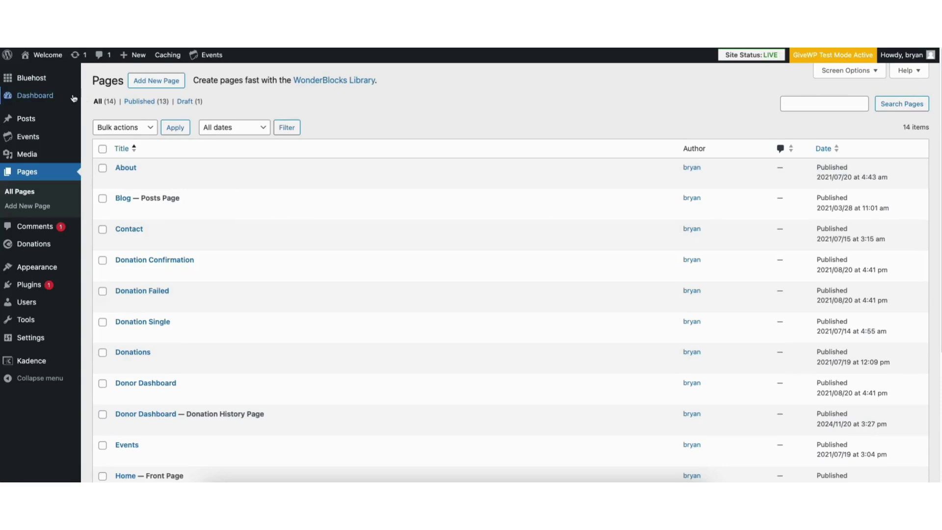
mouse_move(26, 268)
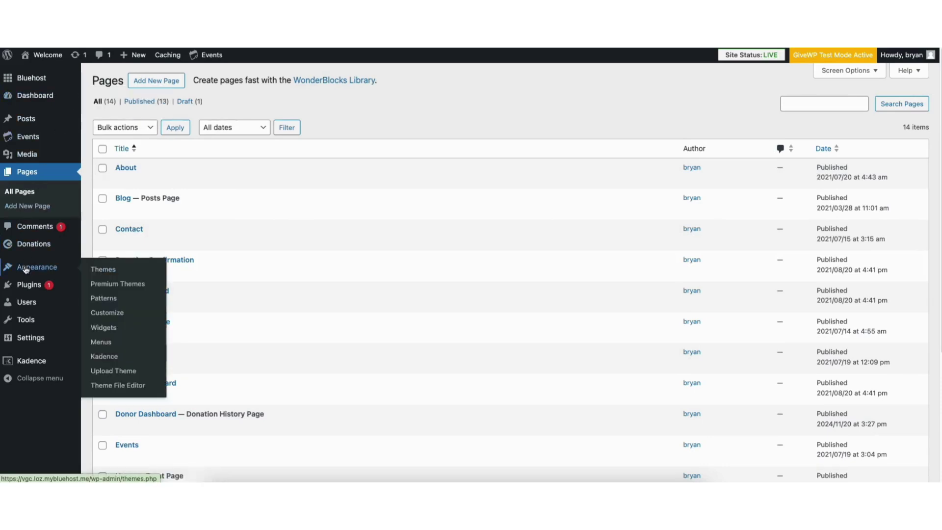
click(109, 313)
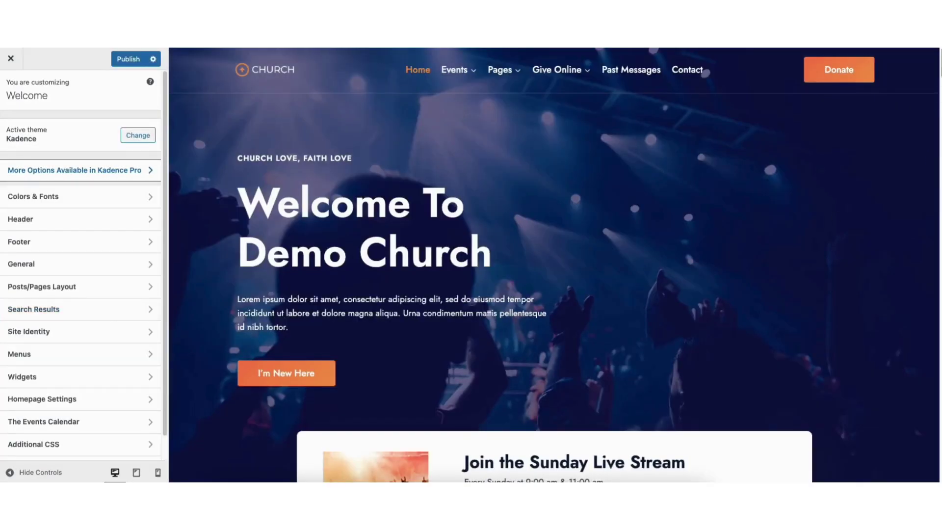
scroll(920, 245, down, 20)
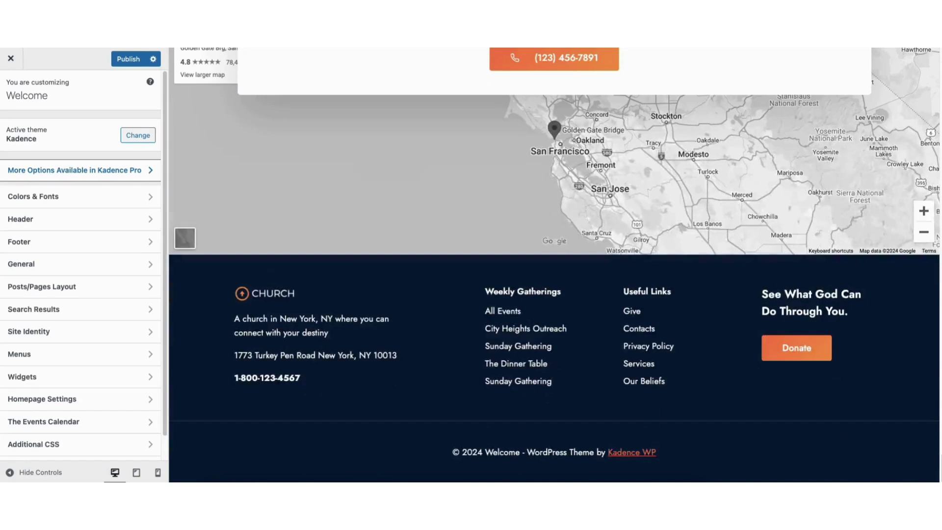
click(226, 294)
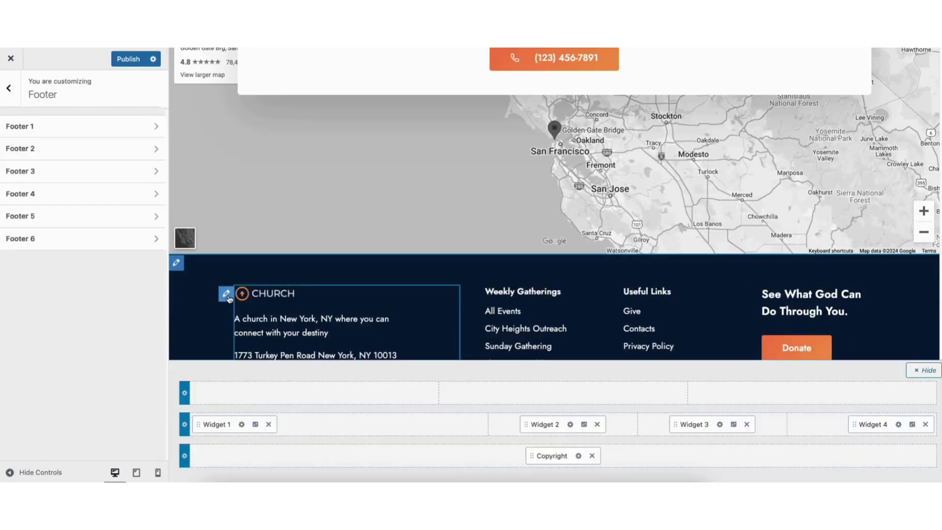
drag(127, 327, 127, 360)
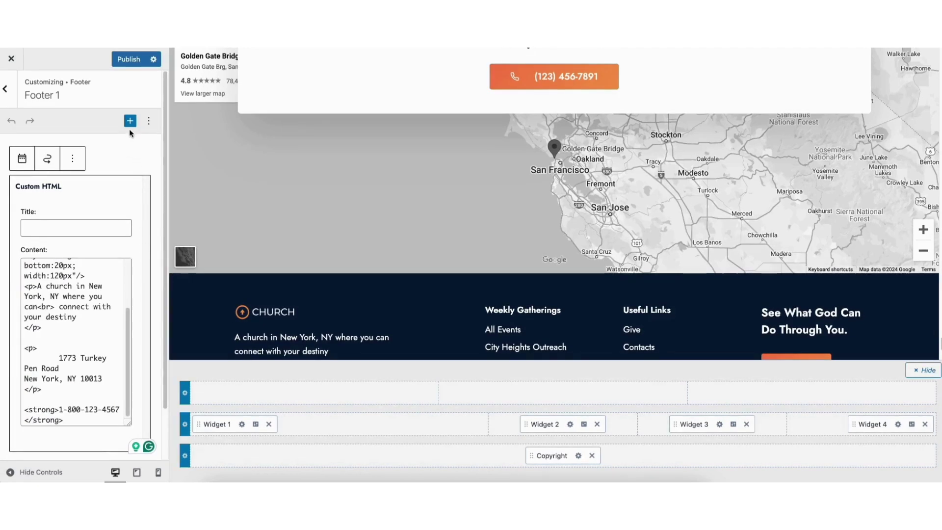
Step: Try adding an info box block with an icon, title and text to Footer 1, and delete it
click(130, 123)
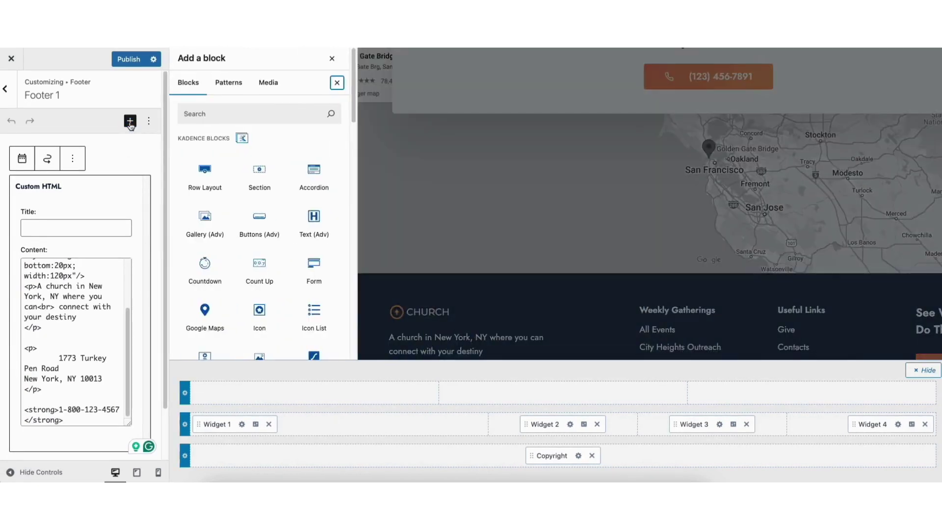
click(352, 104)
scroll(352, 104, down, 3)
click(205, 235)
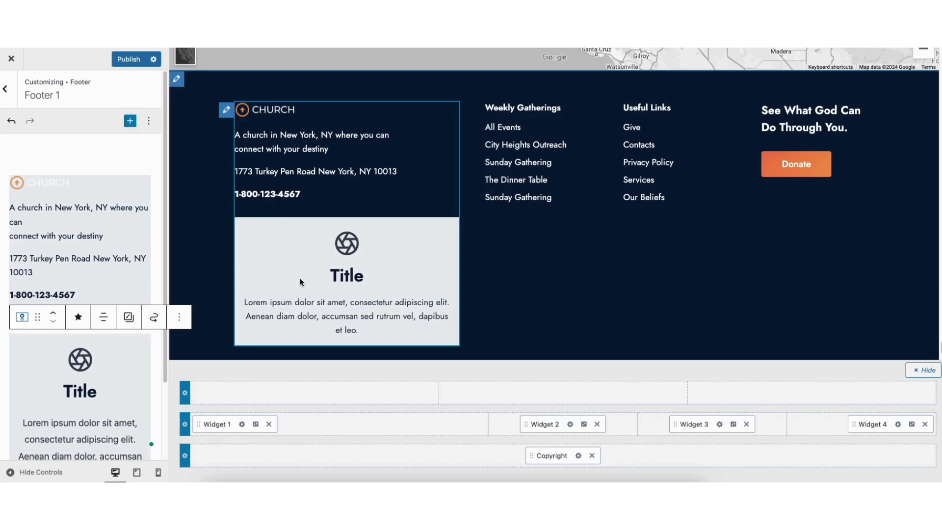
click(179, 317)
click(190, 282)
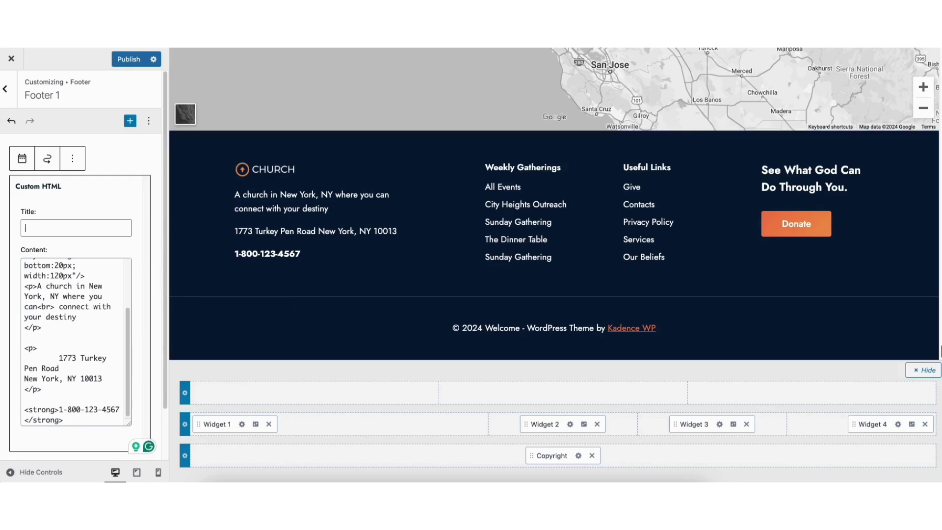
Step: Open the settings of the header's Donate button and remove the button from the desktop header
drag(941, 351, 940, 49)
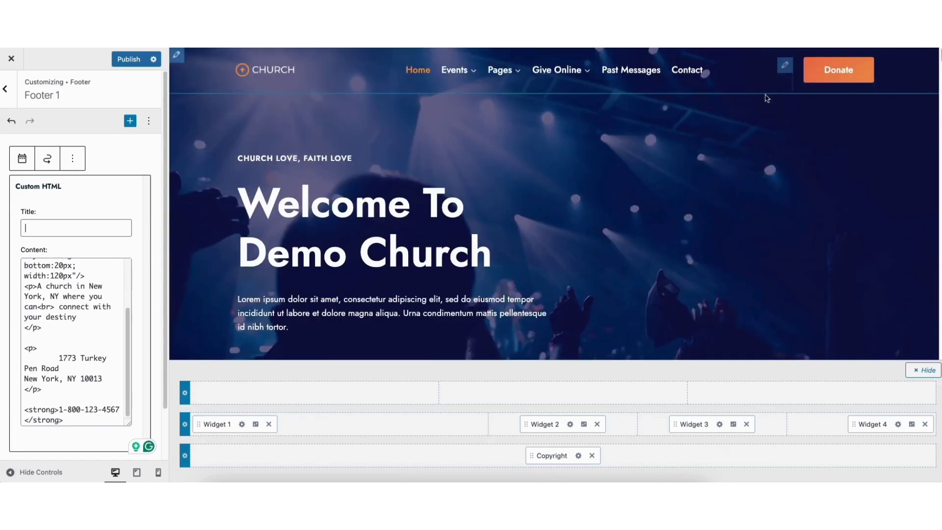
click(785, 67)
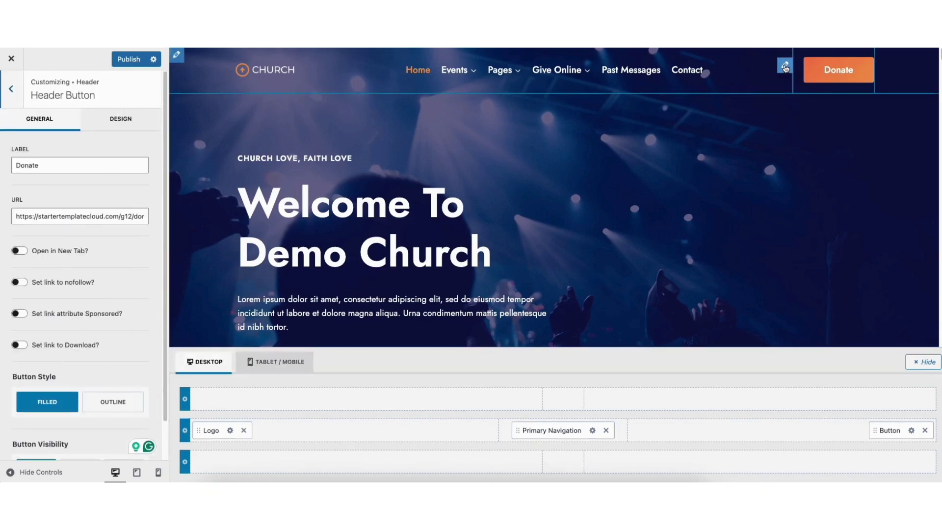
double_click(22, 167)
click(63, 189)
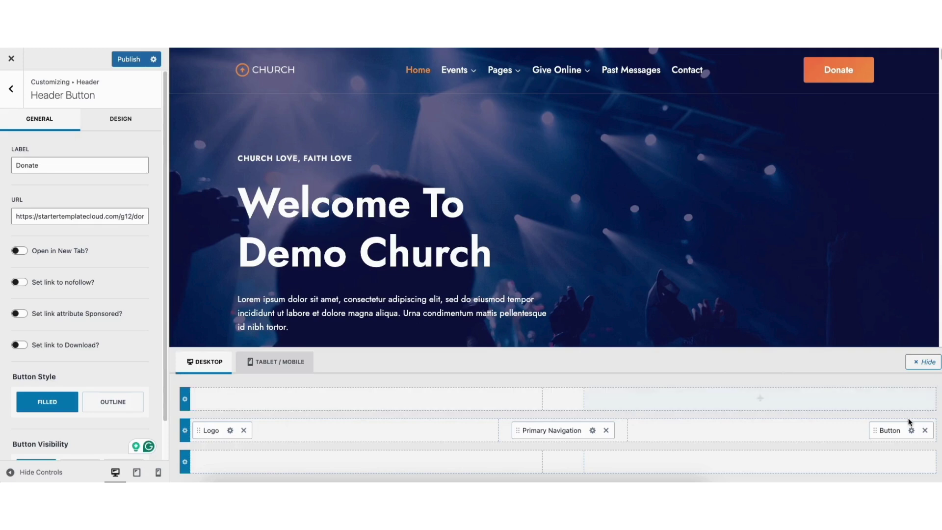
click(925, 431)
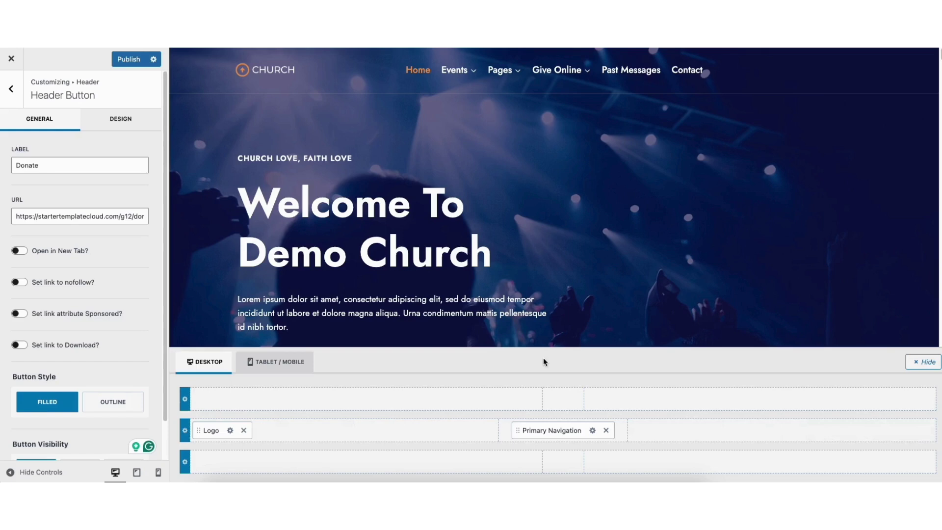
Step: Try moving the Primary Navigation to the end section of the header's main row, and return it to the center section
drag(536, 431, 574, 431)
drag(872, 432, 578, 427)
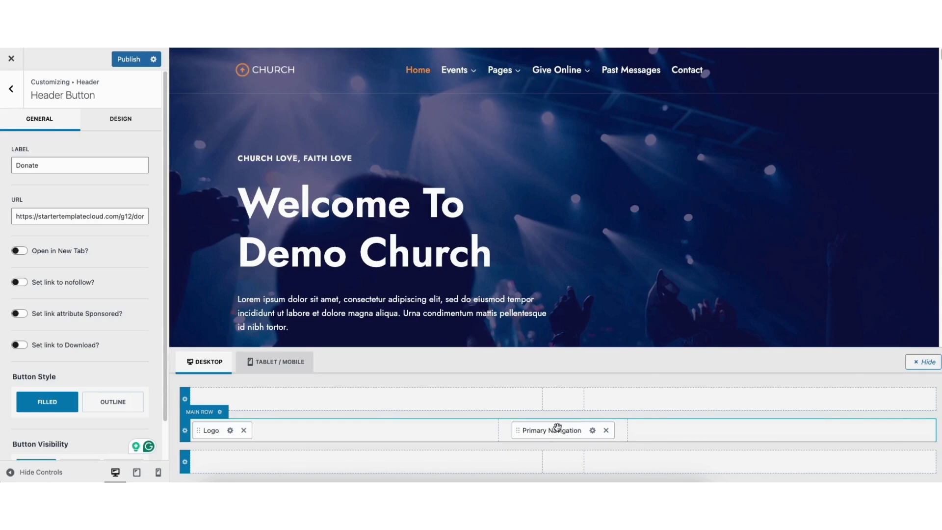
Step: Bring up the header logo's Site Identity settings, publish the customizer changes and close the customizer
mouse_move(226, 72)
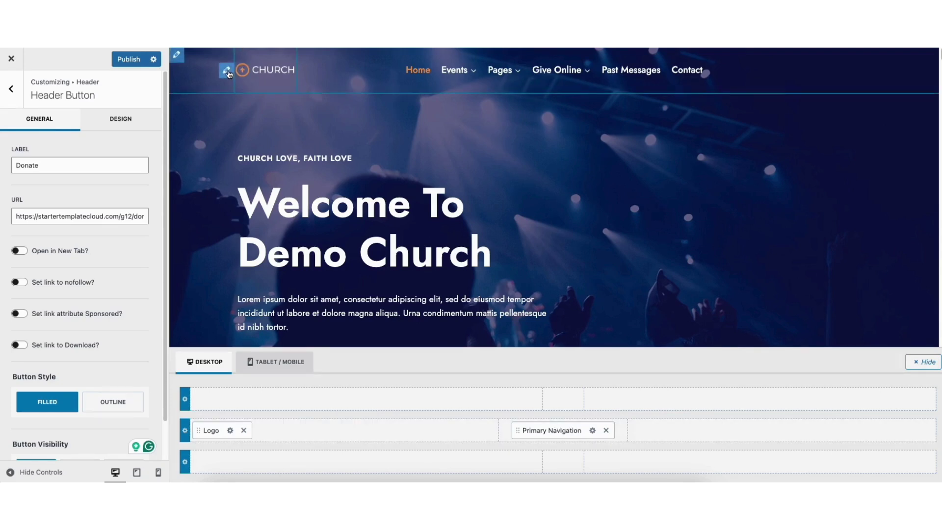
click(227, 71)
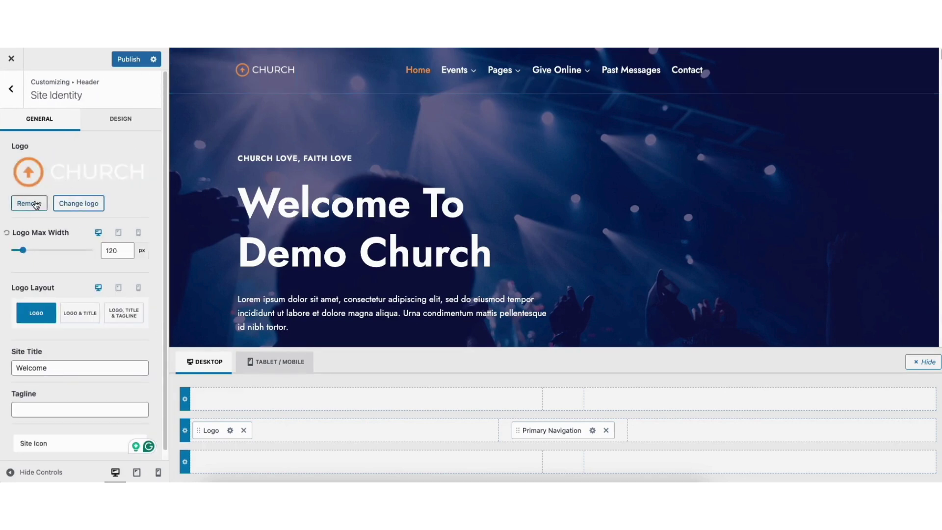
scroll(165, 250, down, 1)
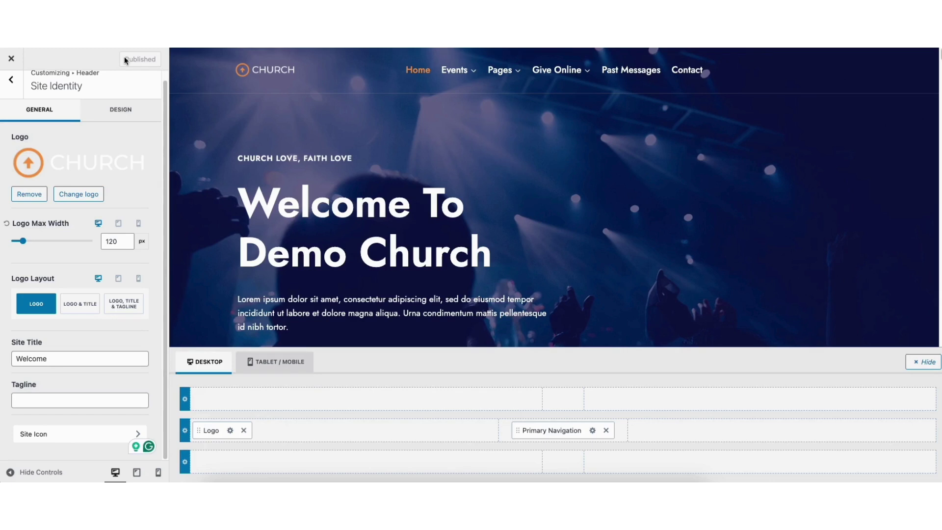
scroll(58, 74, up, 1)
click(10, 61)
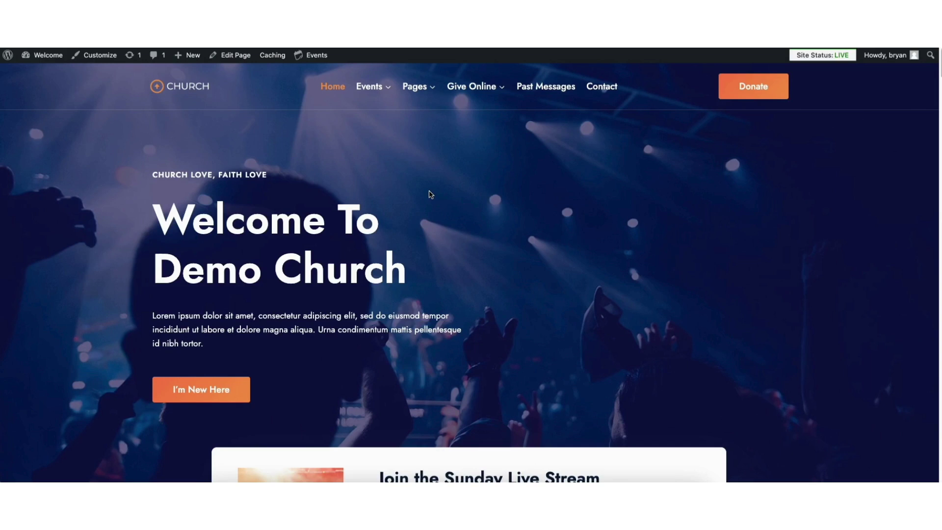
Step: Go to the dashboard's list of pages and open the Donations page for editing
mouse_move(48, 61)
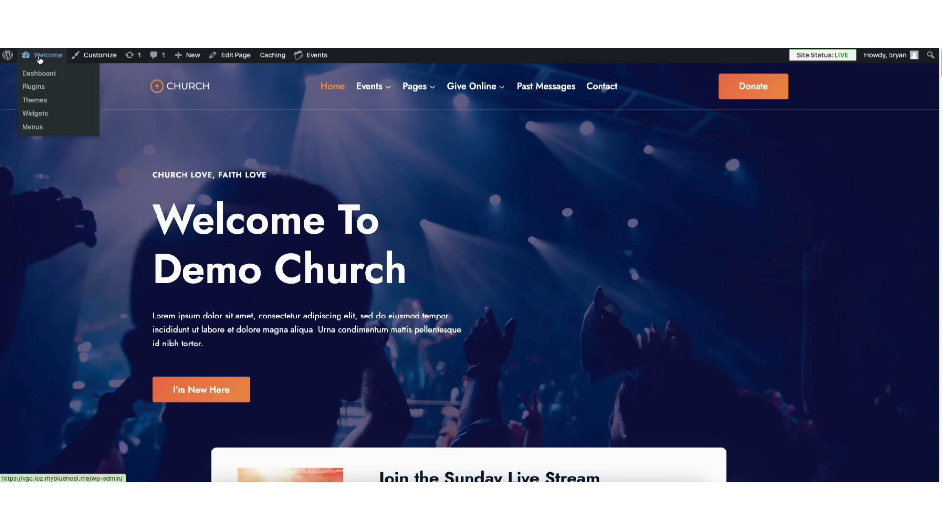
click(40, 73)
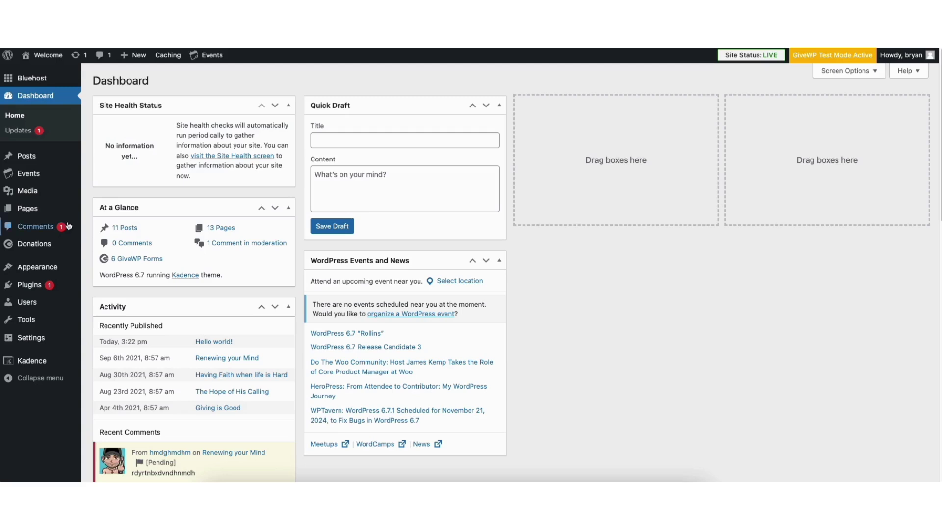
click(25, 208)
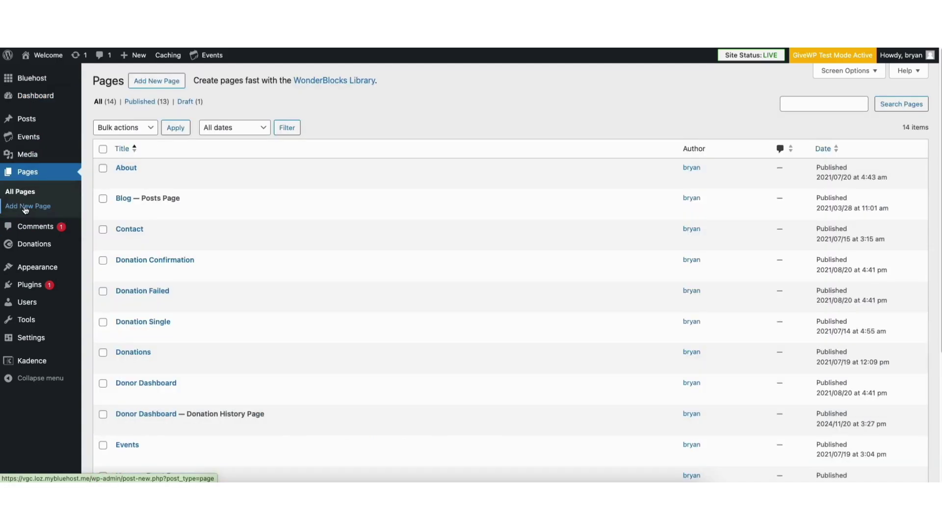
mouse_move(136, 353)
click(122, 365)
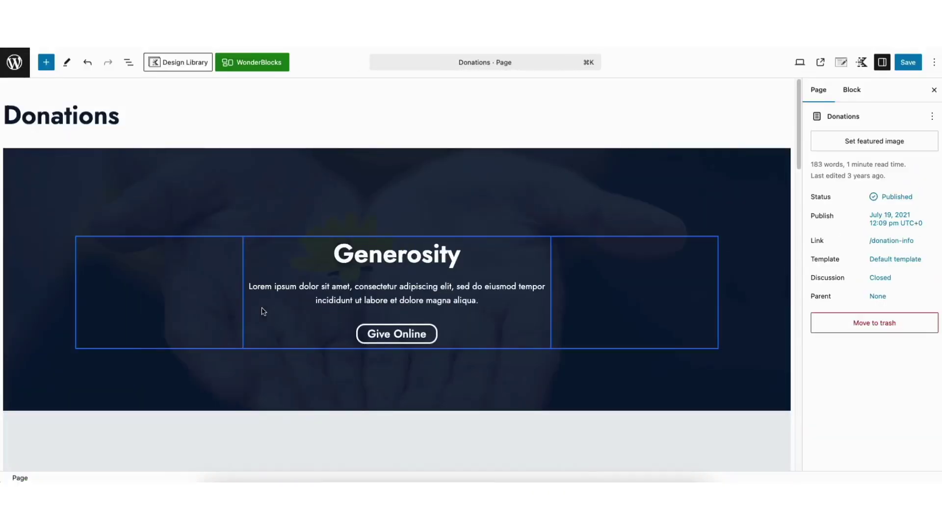
Step: Inspect the link settings of the Generosity banner's Give Online button and the Website info box's Give Online button
click(740, 167)
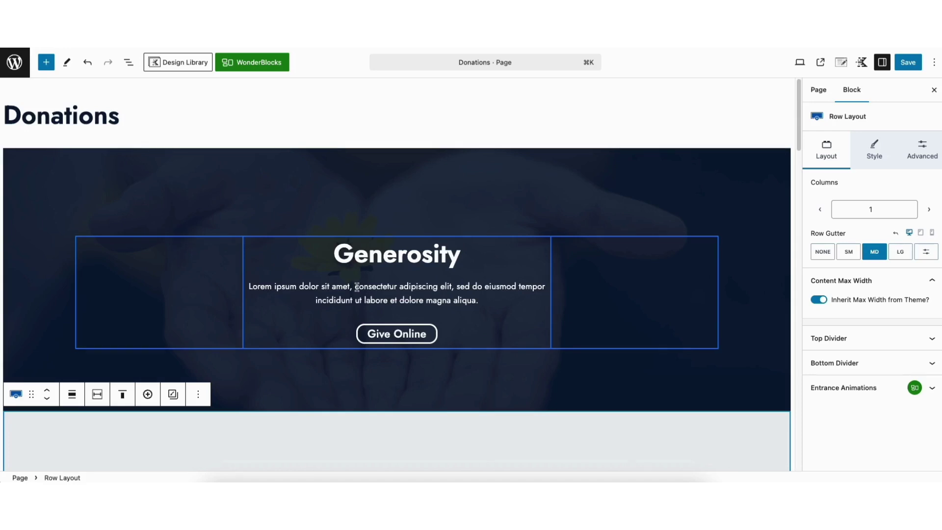
click(382, 338)
drag(796, 122, 787, 197)
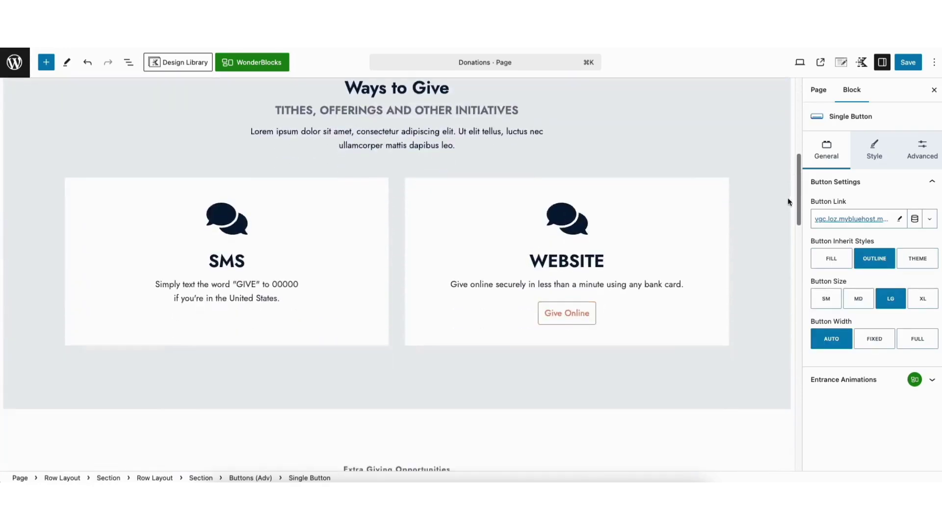
click(560, 313)
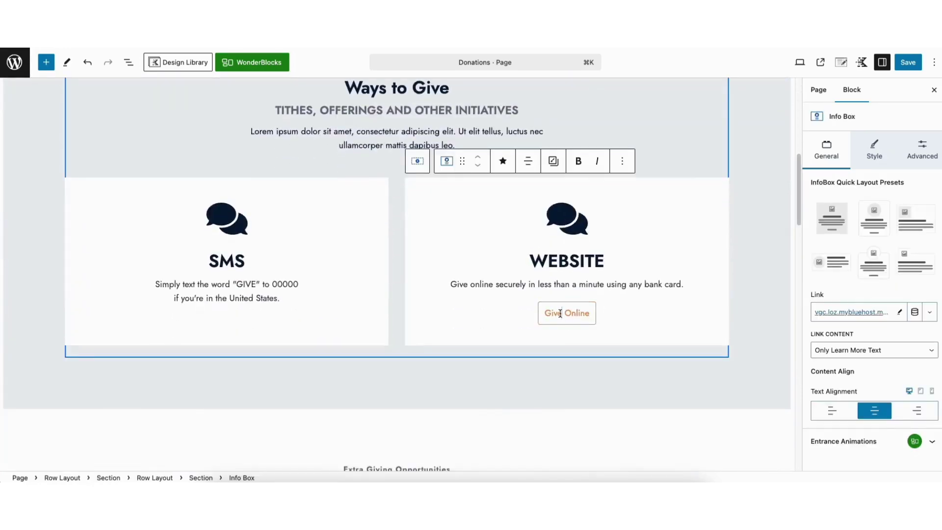
click(837, 316)
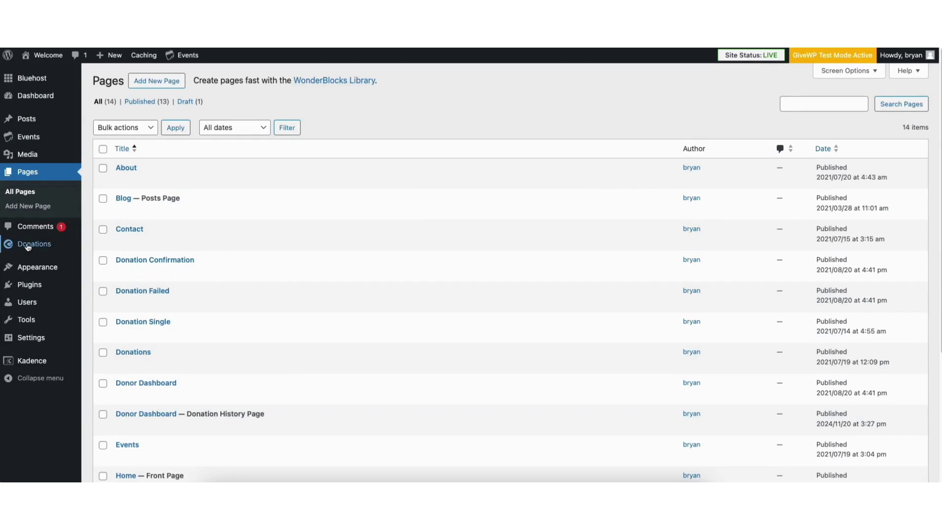
Step: Open the list of donation forms and edit the Main Tithes and Offerings form, showing its form template options
mouse_move(28, 246)
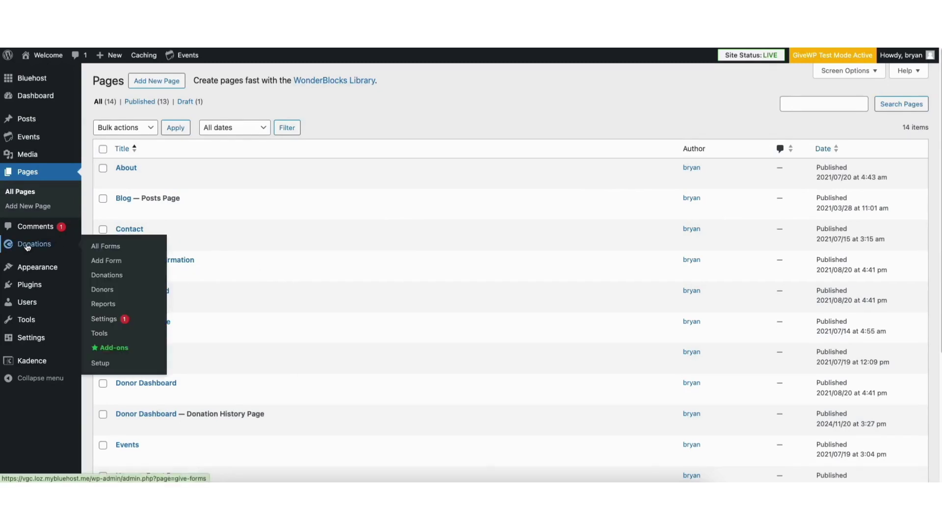
click(27, 247)
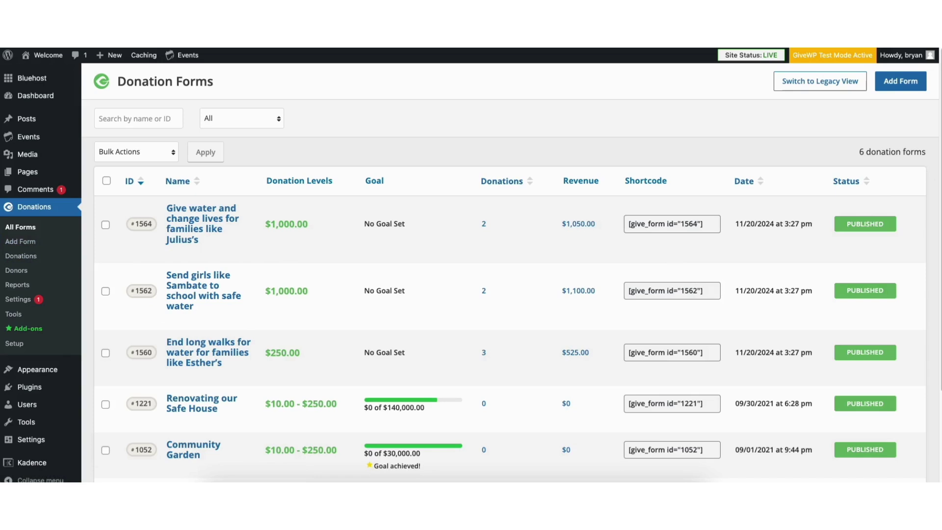
scroll(931, 231, down, 3)
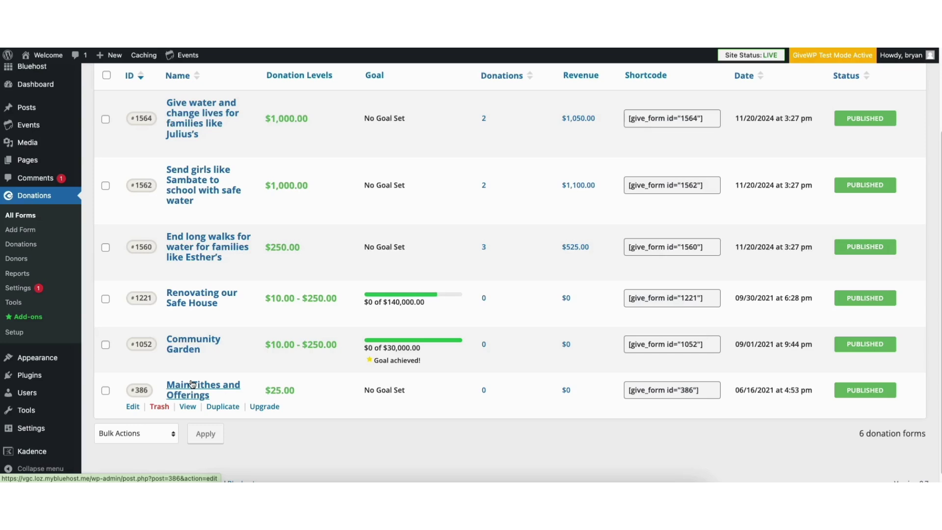
click(132, 406)
scroll(426, 270, down, 3)
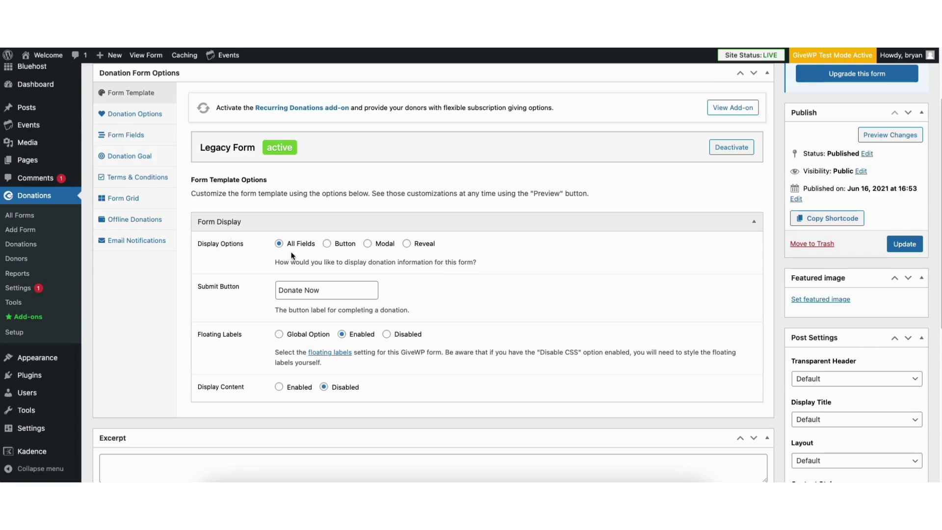
Step: Examine the form's submit button label and preview the Main Tithes and Offerings form, returning to its editor
drag(277, 289, 336, 291)
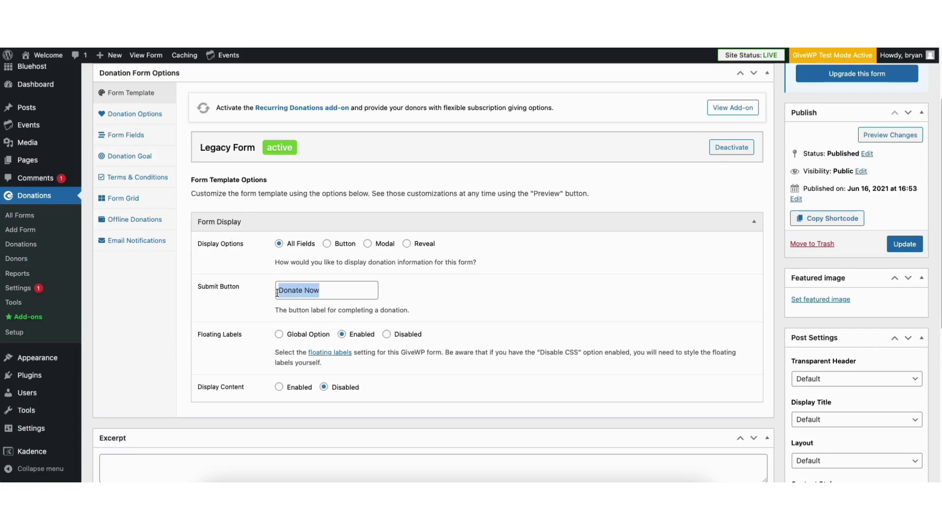
click(261, 294)
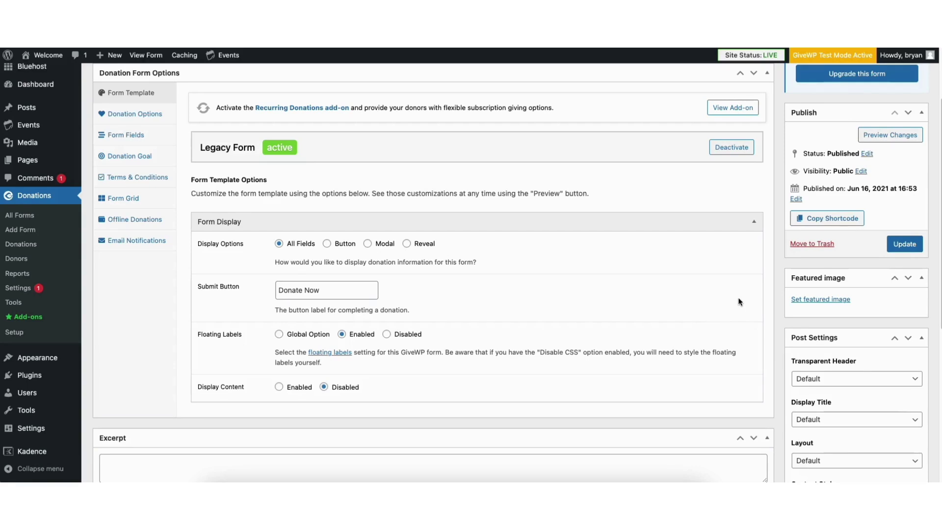
scroll(938, 214, up, 2)
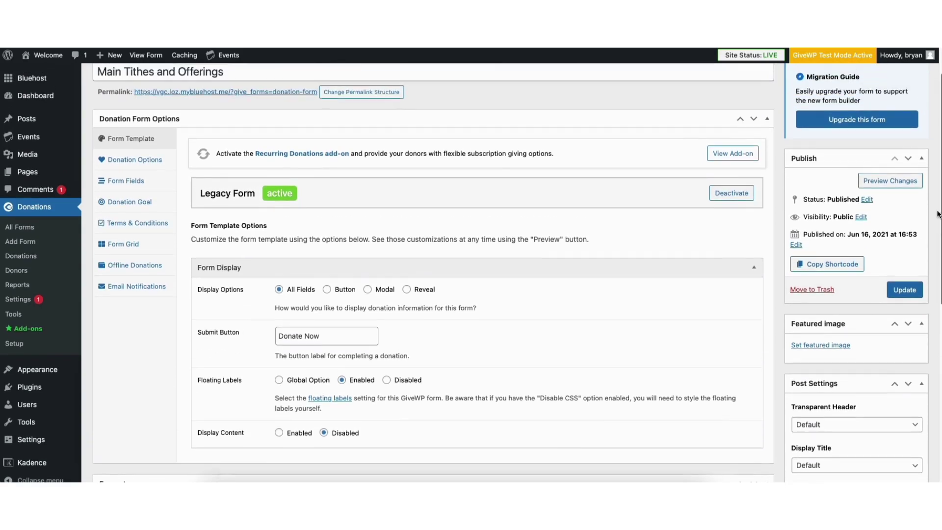
scroll(936, 211, up, 1)
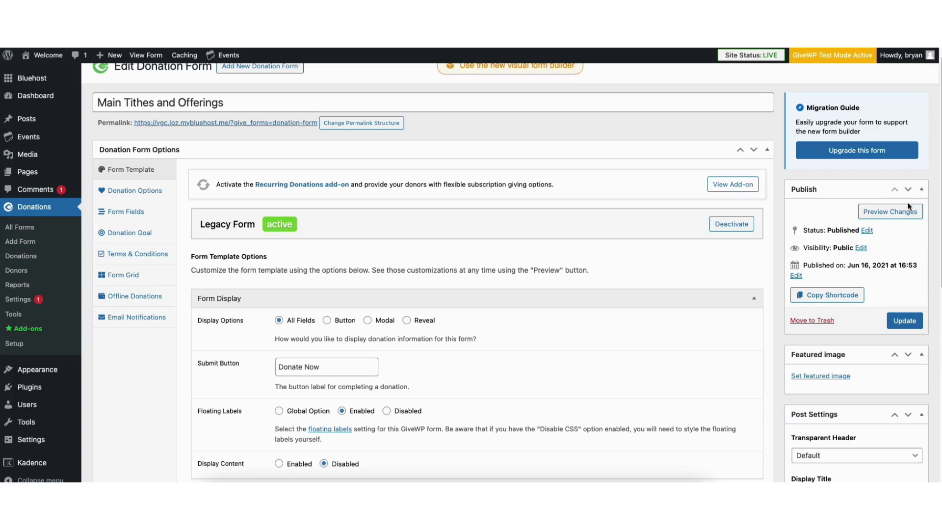
click(874, 217)
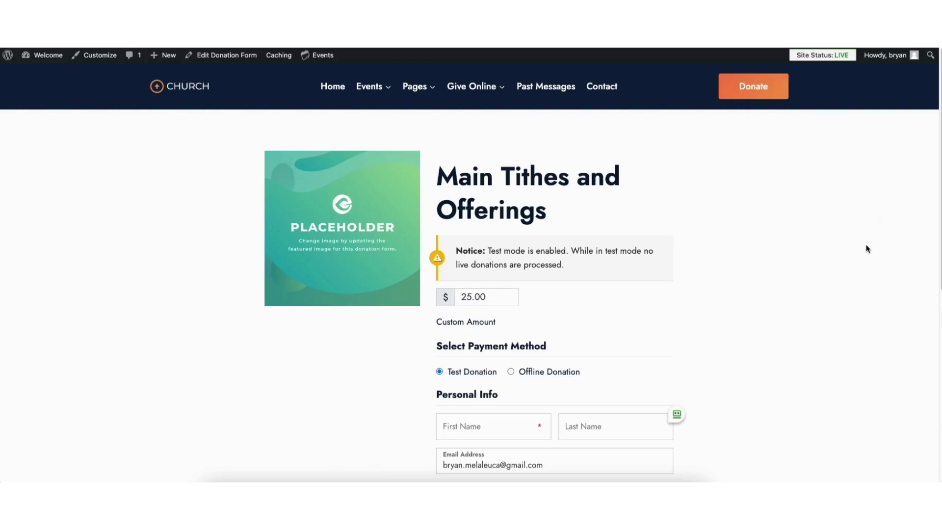
click(334, 30)
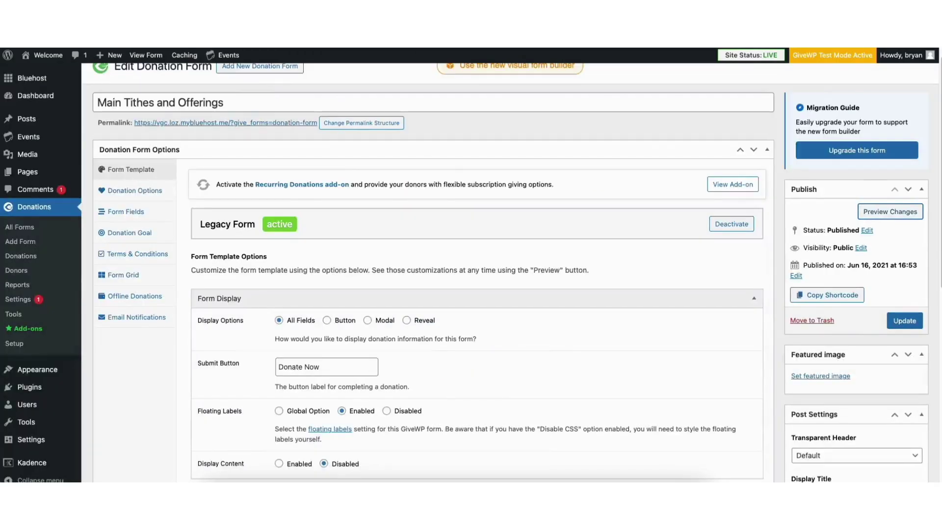
Step: Switch the form's donation option to Multi-level Donation and preview it, checking the preset and custom amounts
click(125, 192)
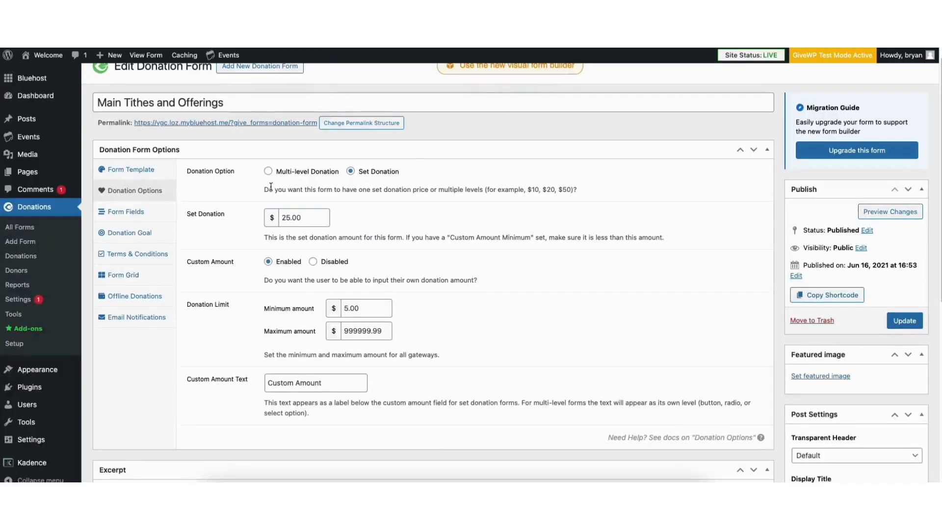
click(269, 171)
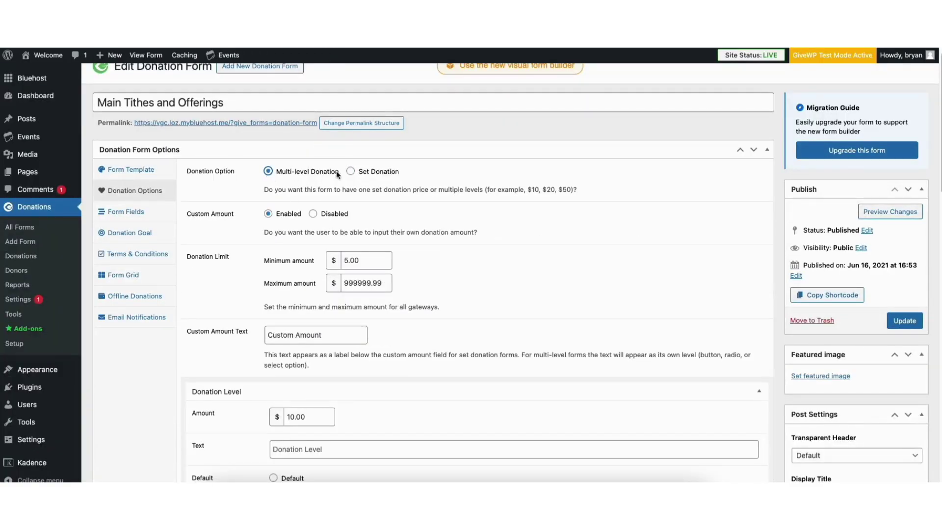
click(888, 212)
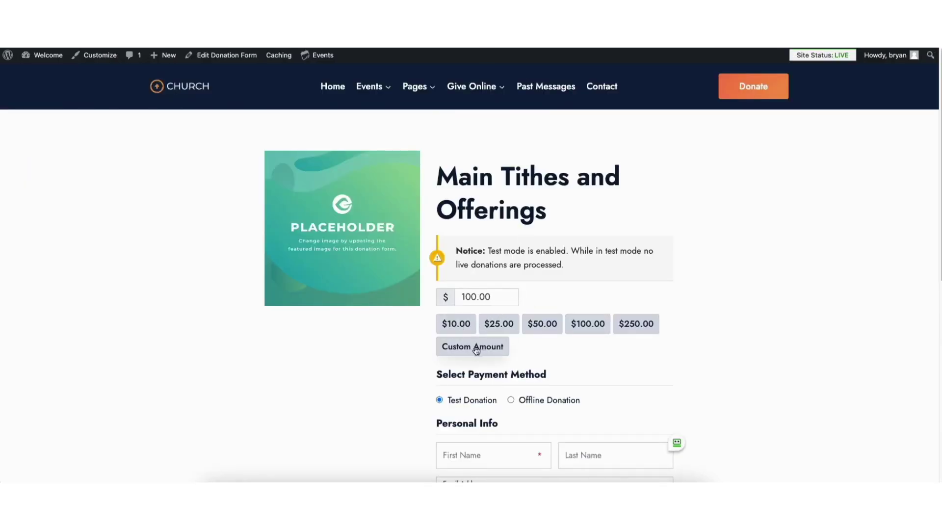
drag(495, 296, 461, 294)
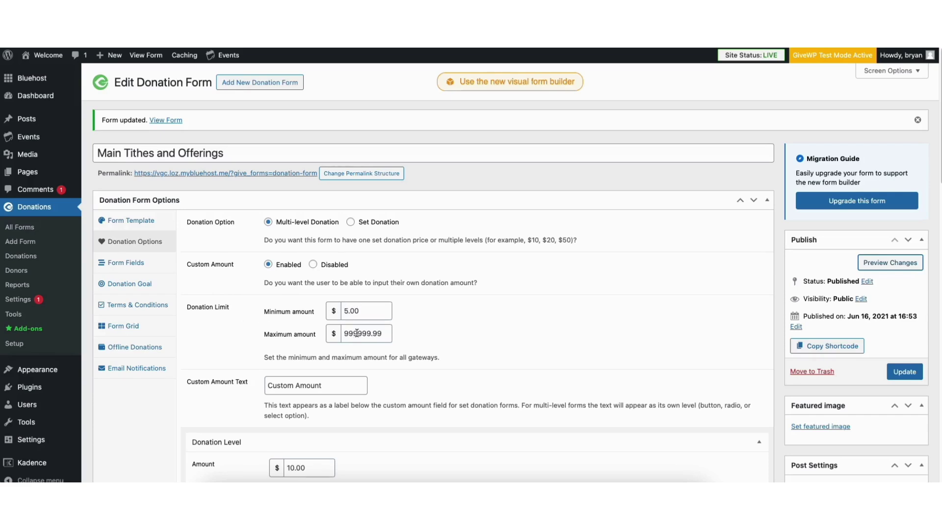
Step: Set the donation limit's minimum amount to $1.00
click(348, 309)
key(BackSpace)
text(1)
Step: Review the form's custom amount text and the amounts and default setting of its donation levels
scroll(796, 216, down, 5)
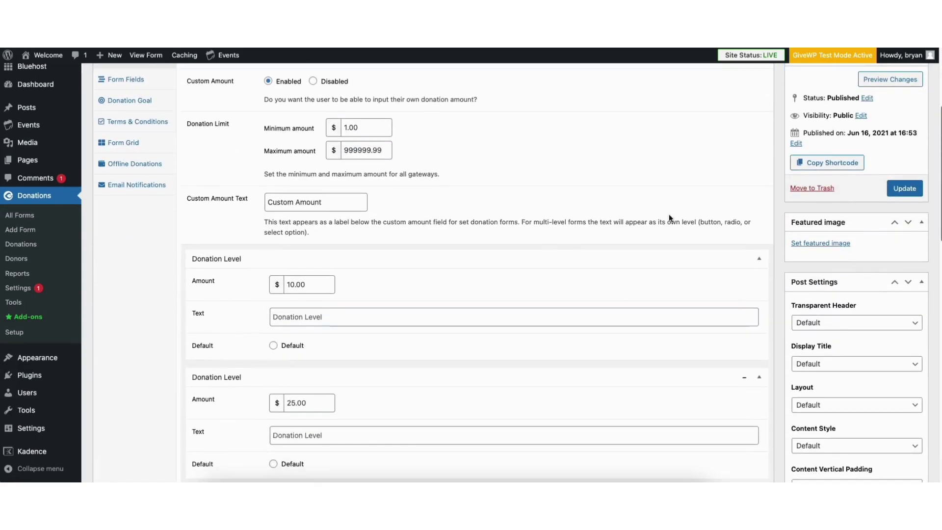
click(305, 201)
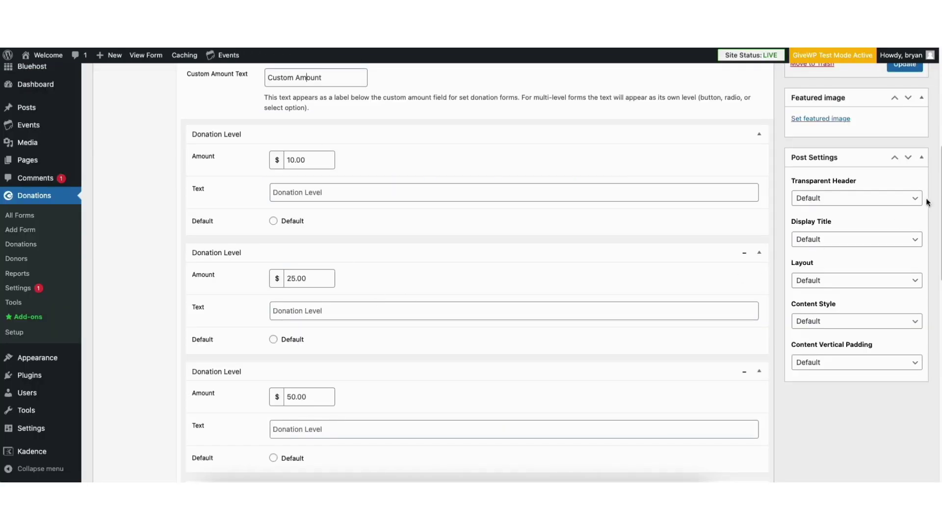
drag(939, 181, 814, 305)
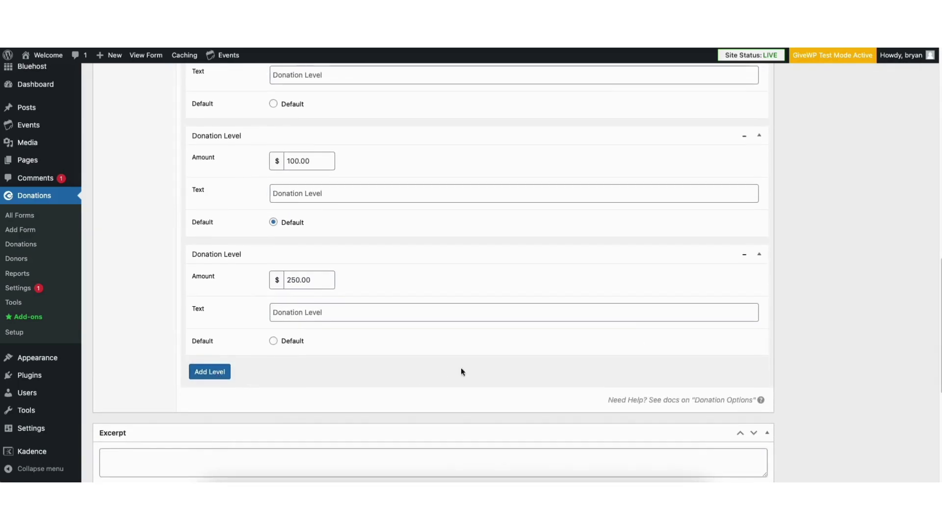
drag(936, 287, 923, 68)
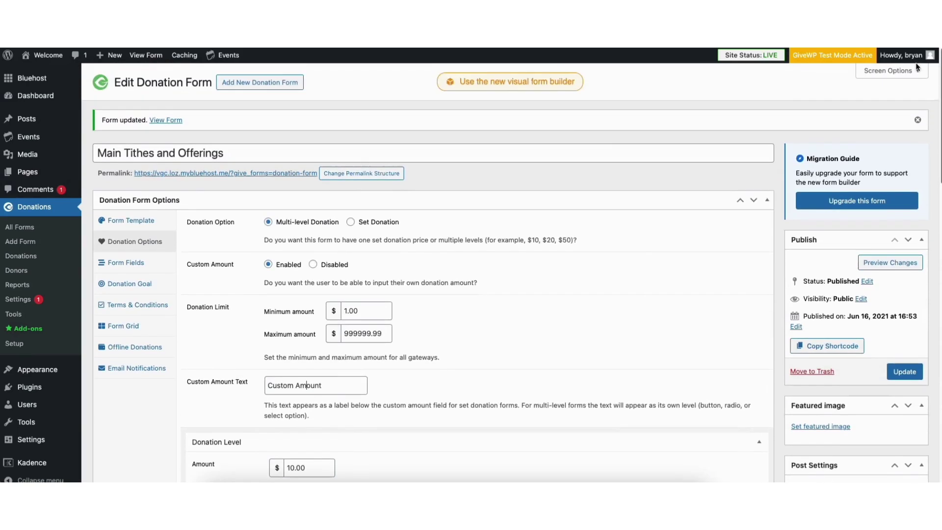
Step: View the form's Form Fields, Donation Goal and Terms & Conditions options
click(135, 263)
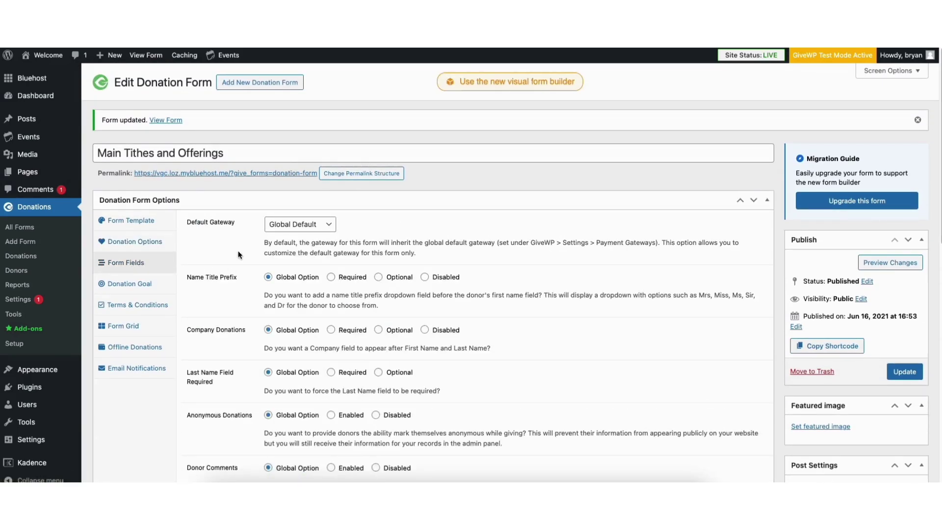
click(143, 283)
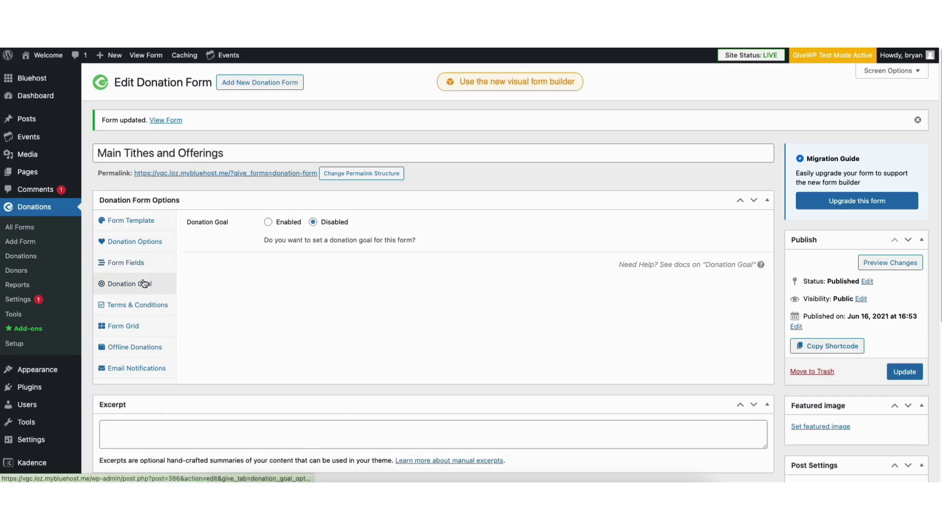
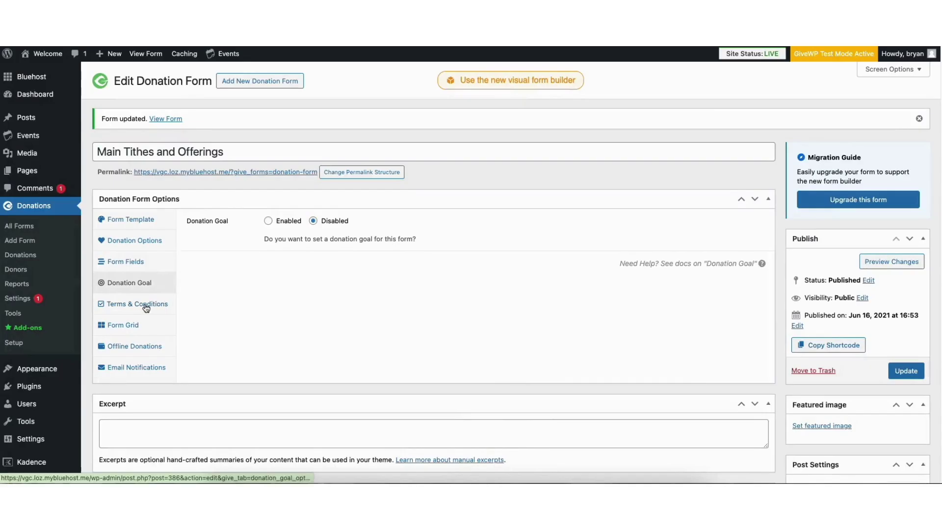
click(166, 304)
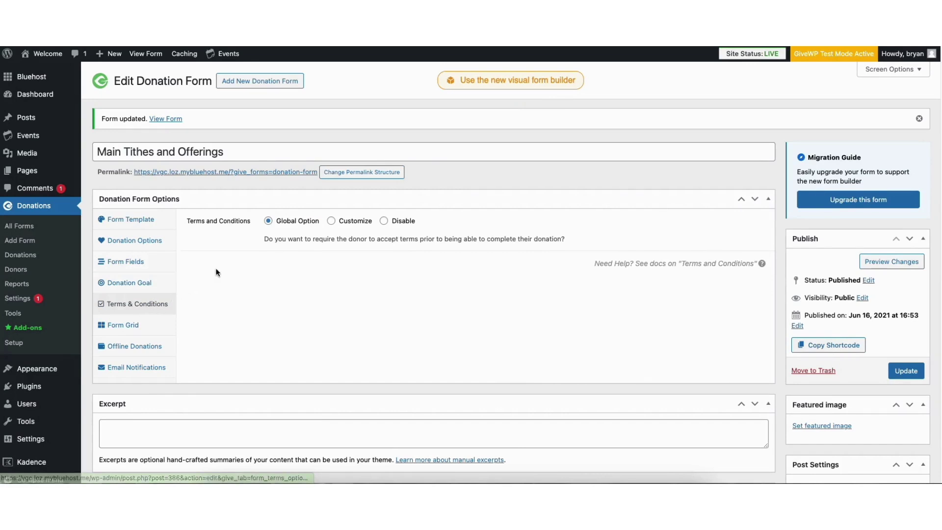
Step: View the form's Form Grid options, then set Offline Donations to Customize and review the donation instructions
click(137, 327)
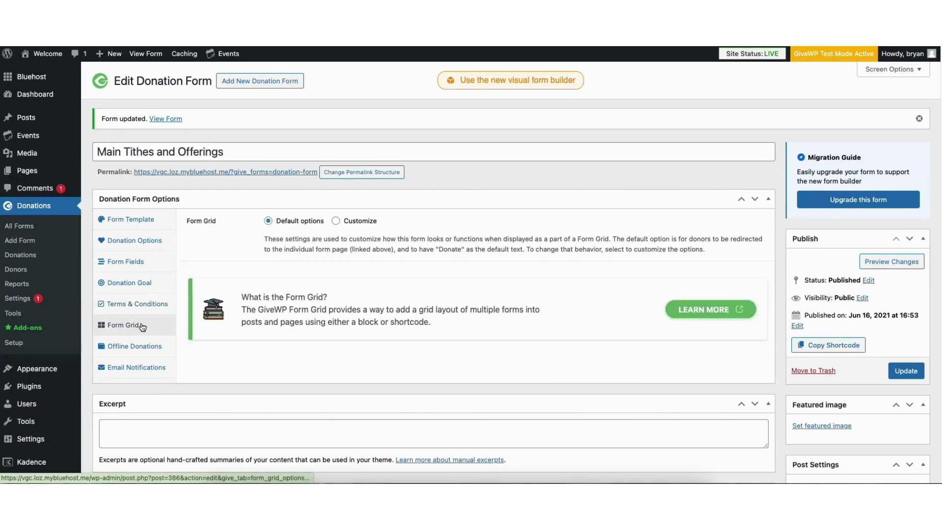
click(140, 346)
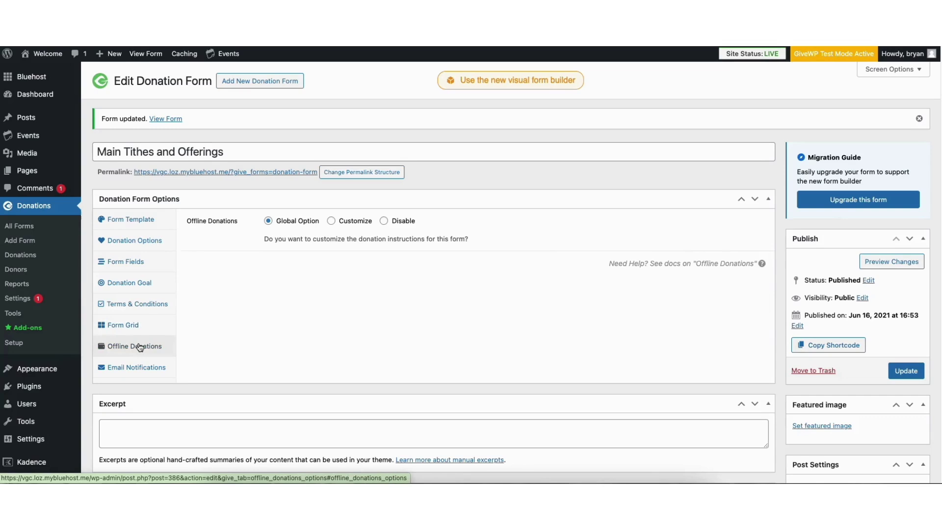
click(332, 221)
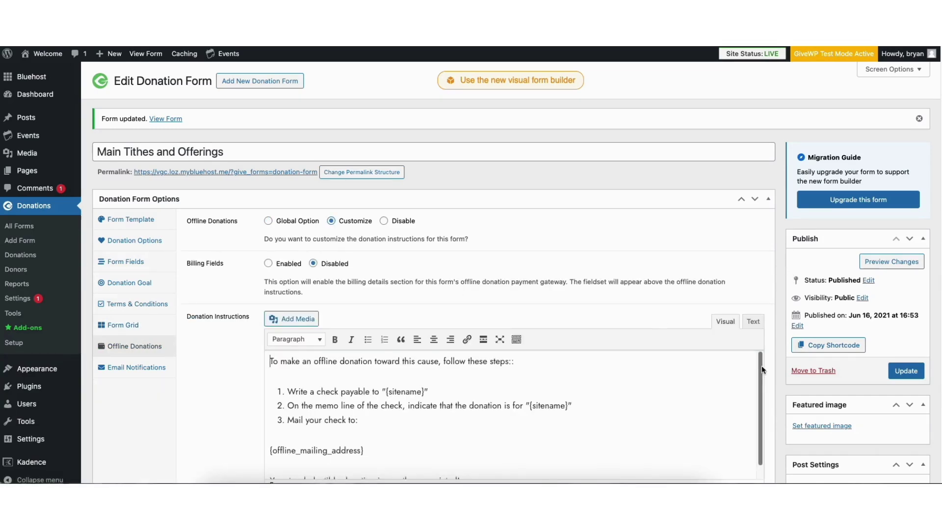
scroll(761, 366, down, 1)
scroll(930, 194, down, 2)
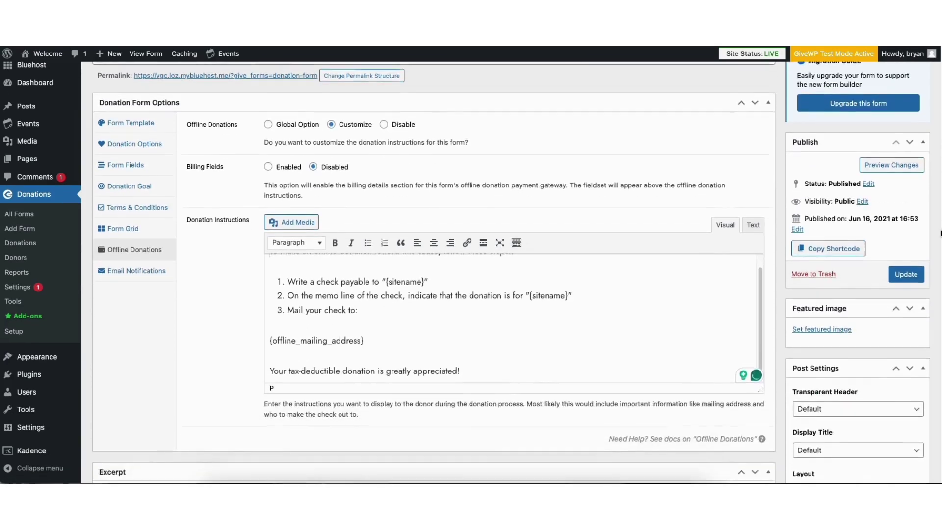
scroll(932, 204, up, 2)
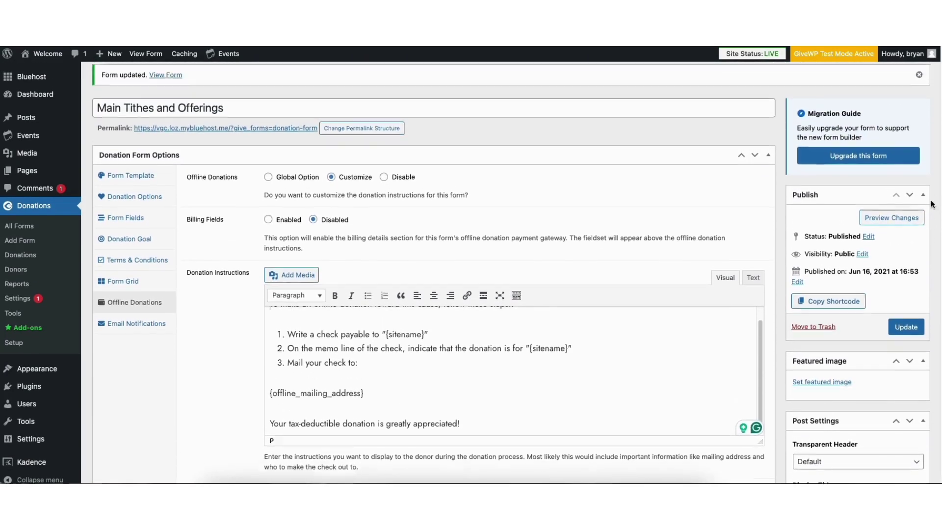
scroll(931, 204, up, 1)
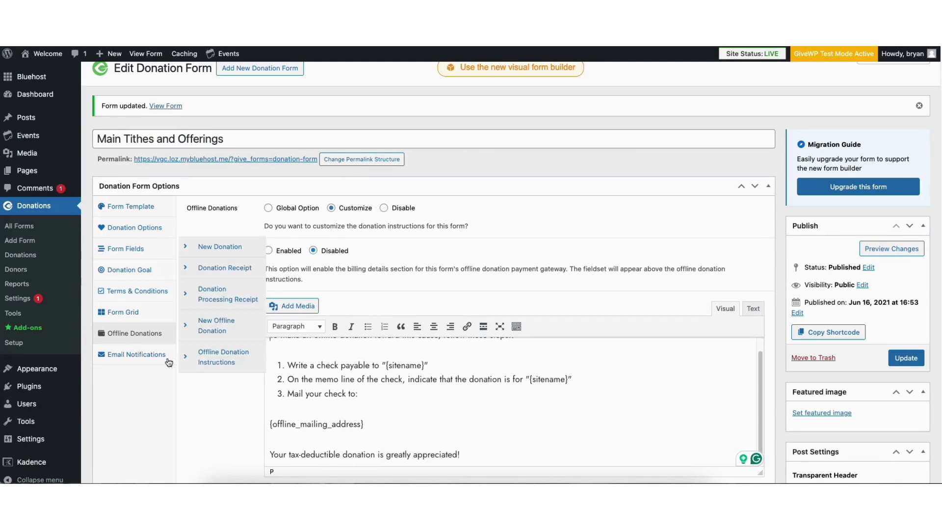
Step: Check the form's Email Notifications options and update the donation form
click(147, 359)
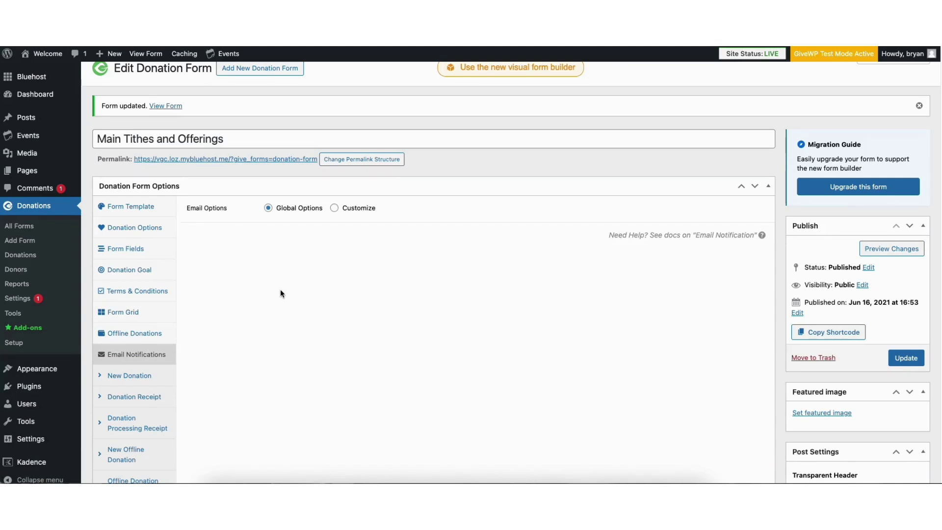
click(904, 360)
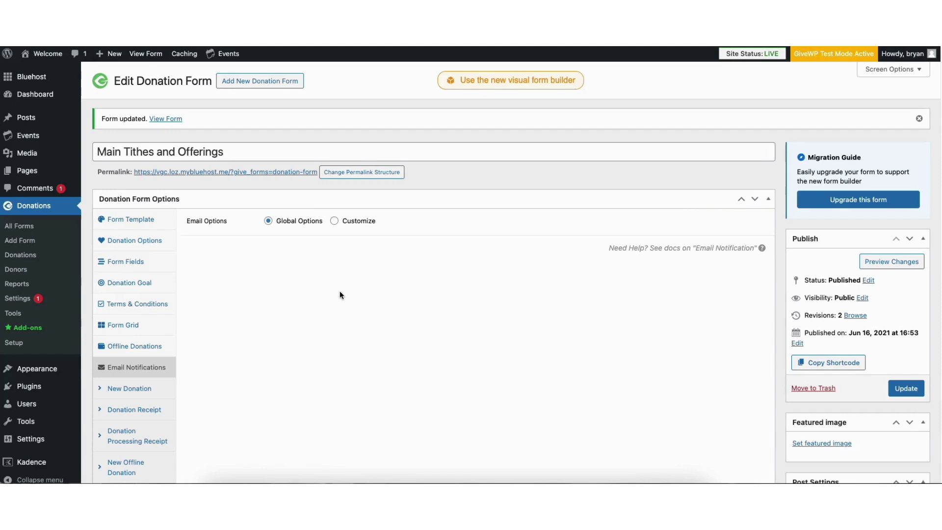
Step: In the general donation settings, set the Success Page to Donation Confirmation and the Failed Donation Page to Donation Failed
click(19, 301)
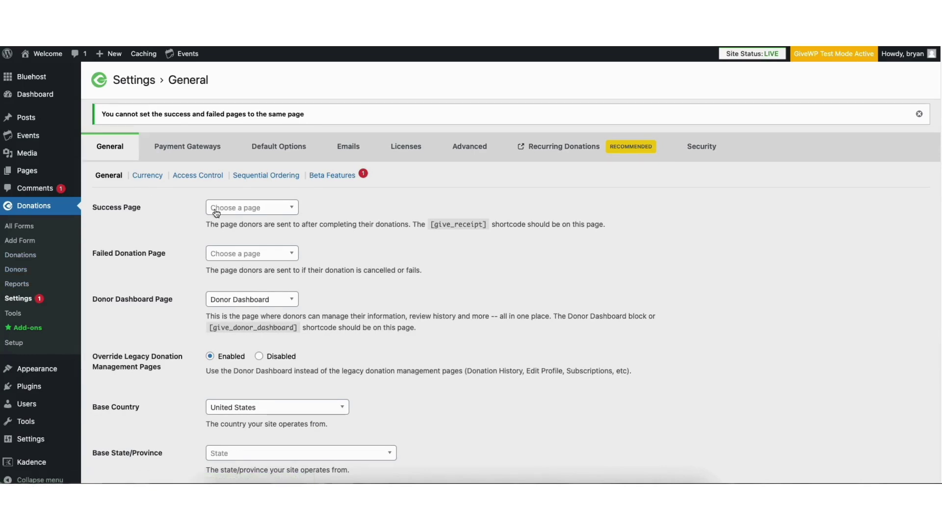
click(245, 207)
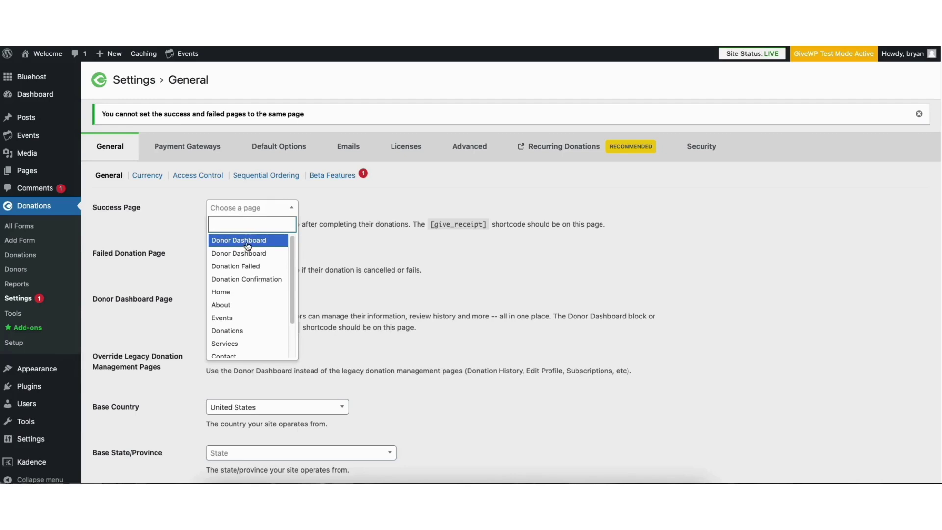
click(240, 279)
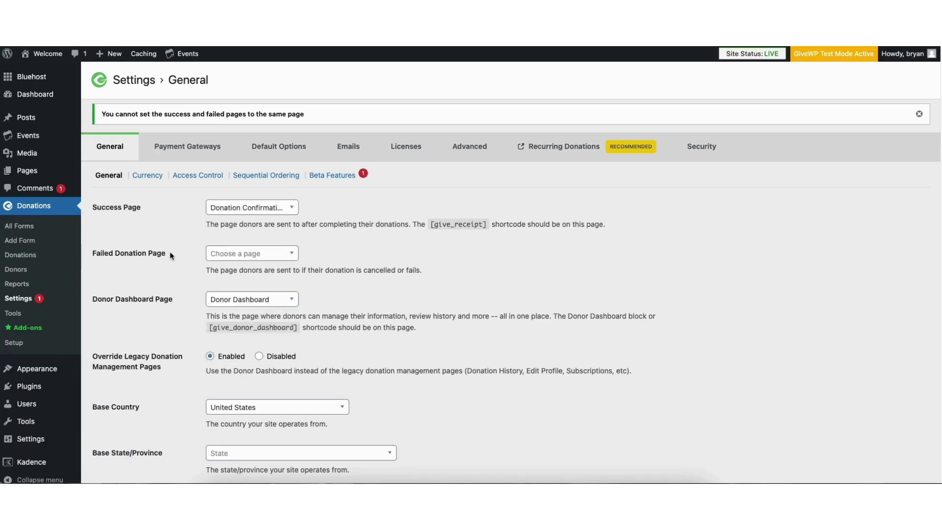
click(239, 254)
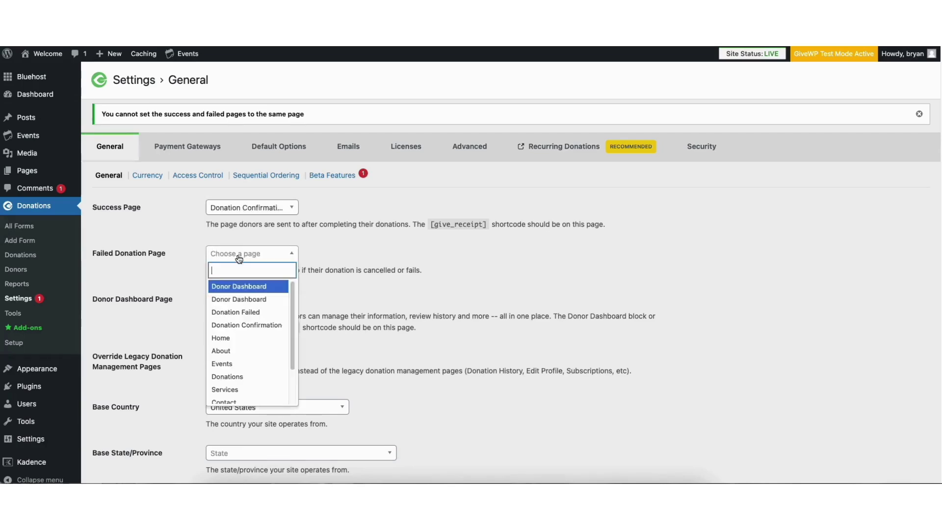
click(240, 312)
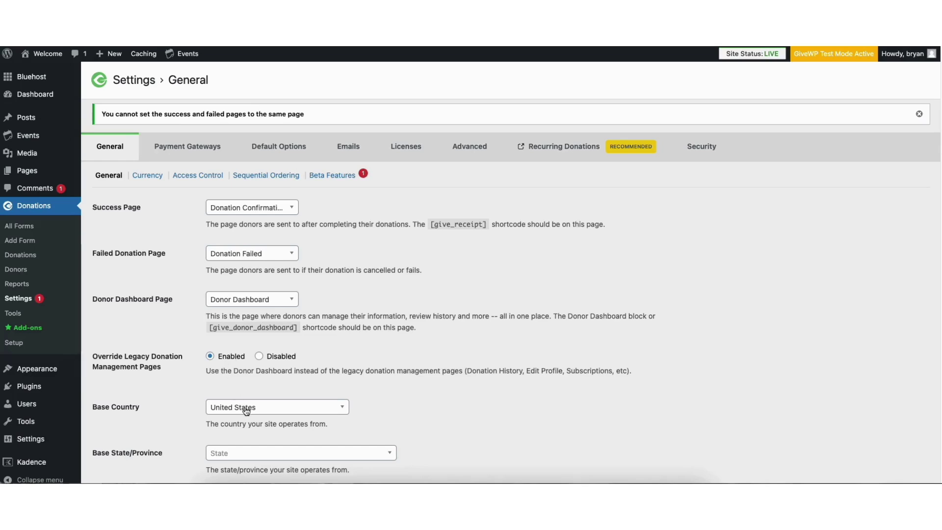
scroll(904, 289, down, 2)
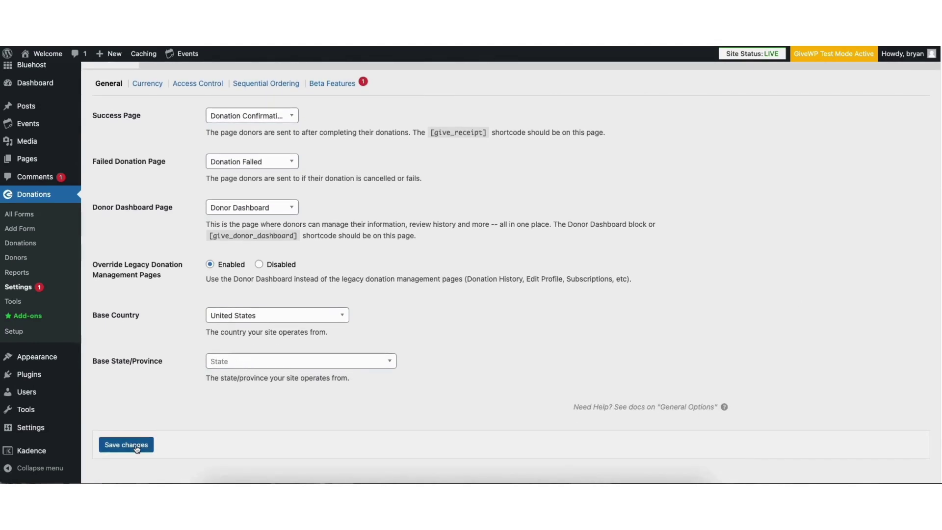
scroll(923, 189, up, 3)
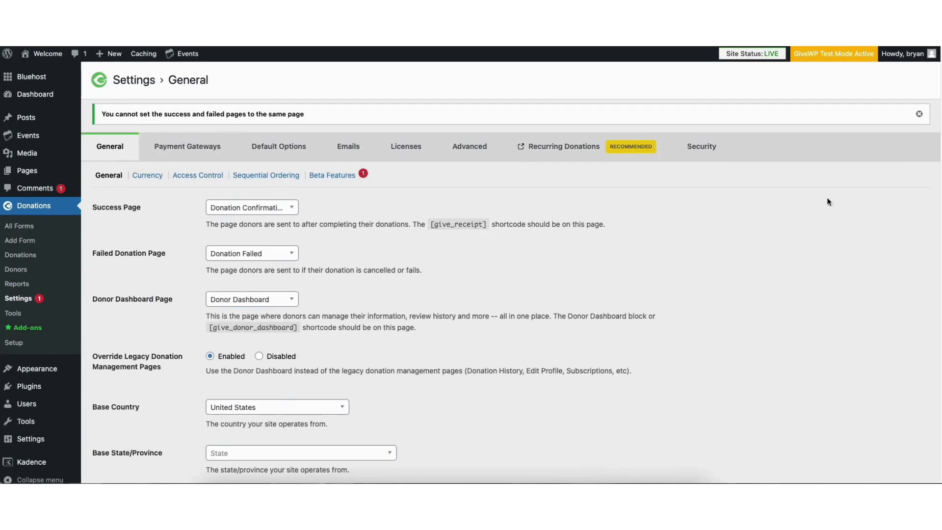
Step: Review the donation settings for currency, access control and sequential ordering
click(148, 175)
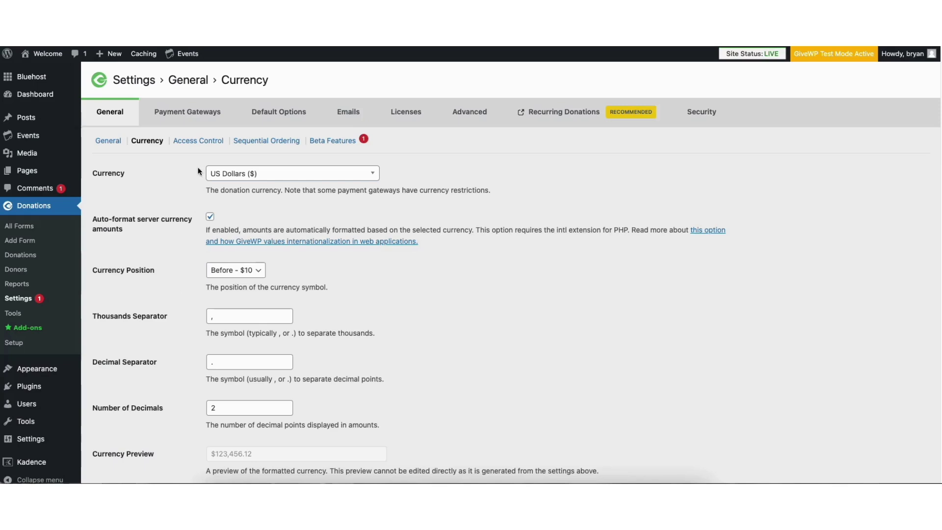
click(198, 141)
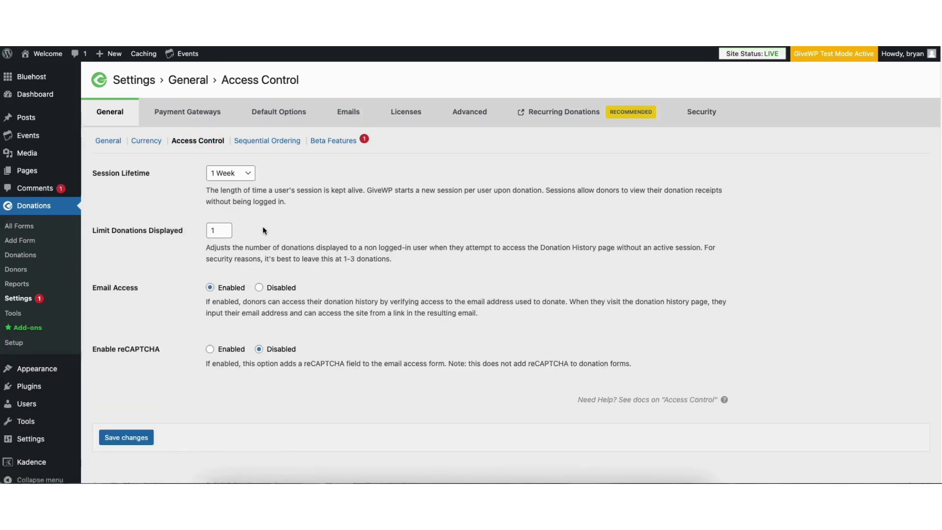
click(265, 142)
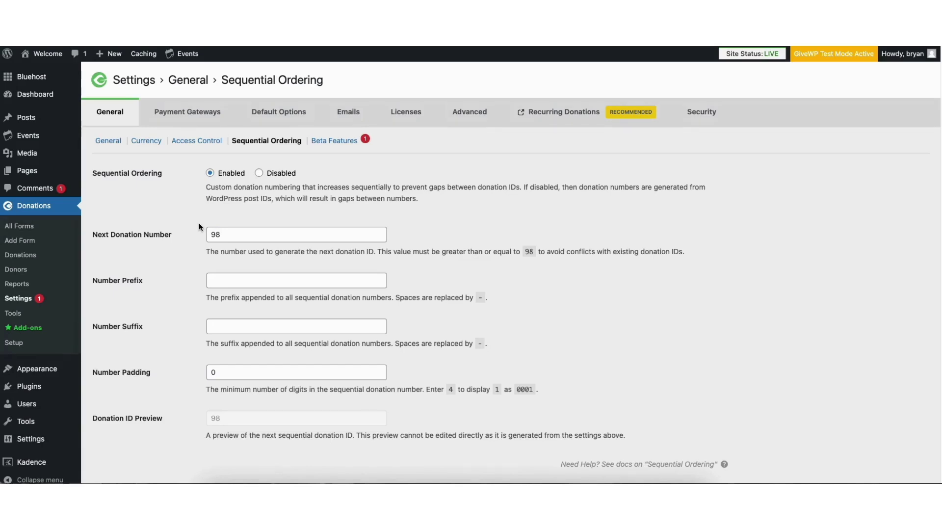
Step: Review the lists of donor and admin emails and read through the Donation Receipt email's settings and message
click(351, 116)
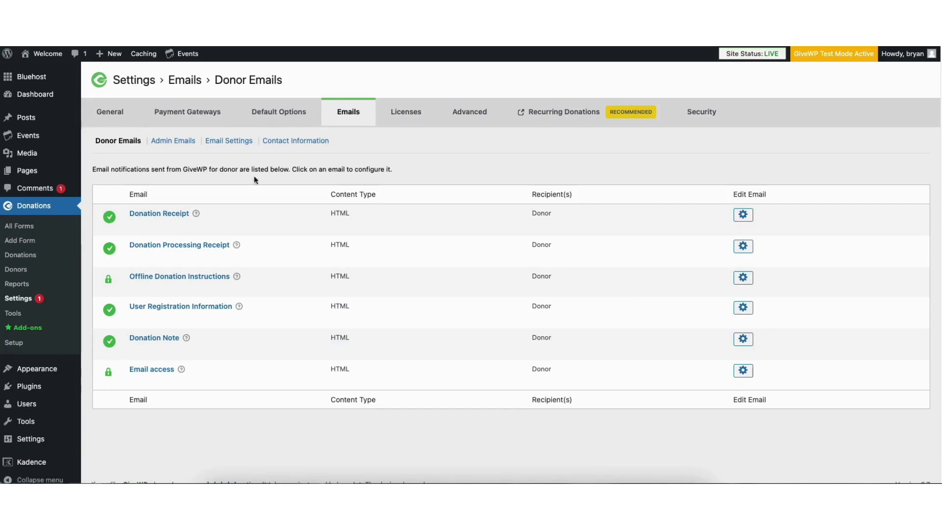
click(164, 142)
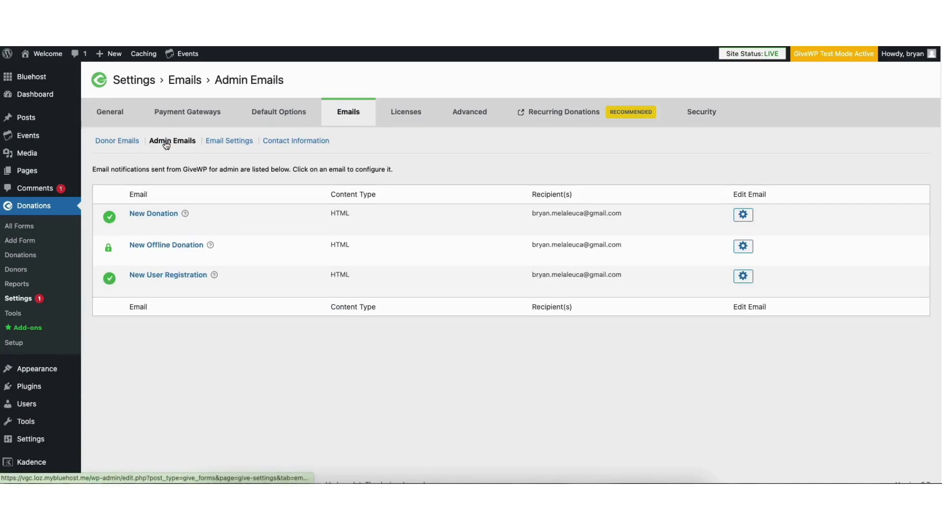
click(126, 141)
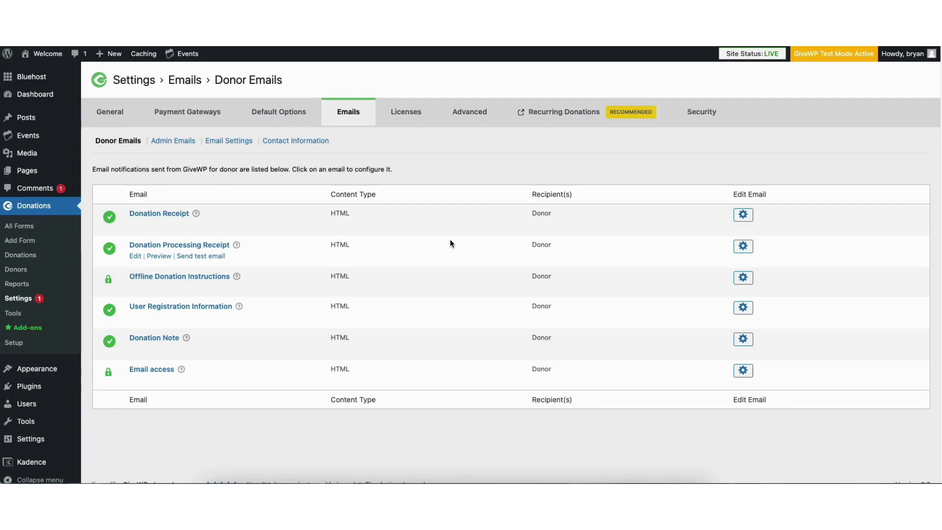
click(743, 214)
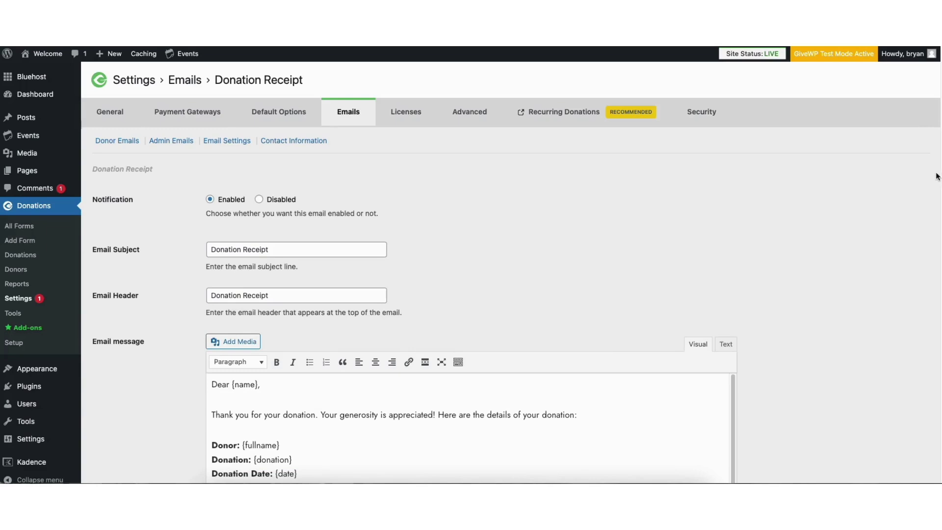
scroll(937, 197, down, 2)
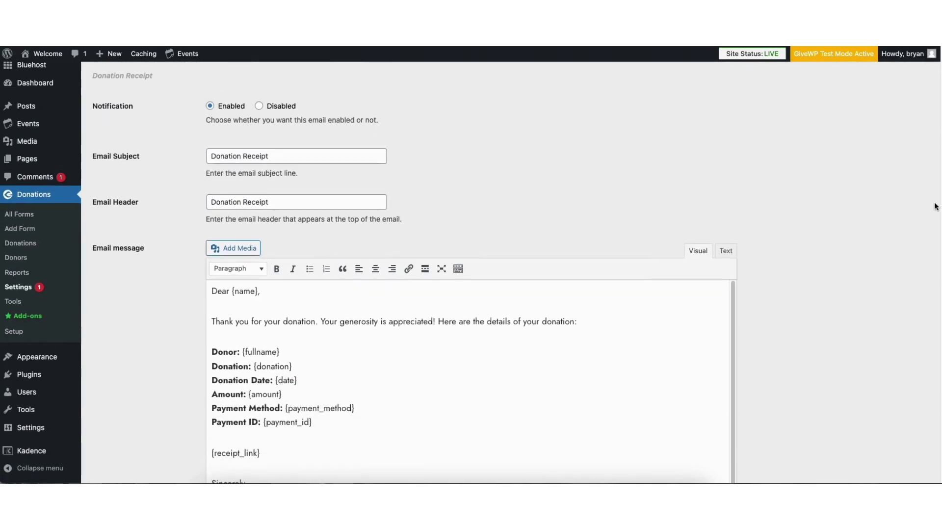
scroll(930, 221, down, 3)
scroll(927, 238, up, 5)
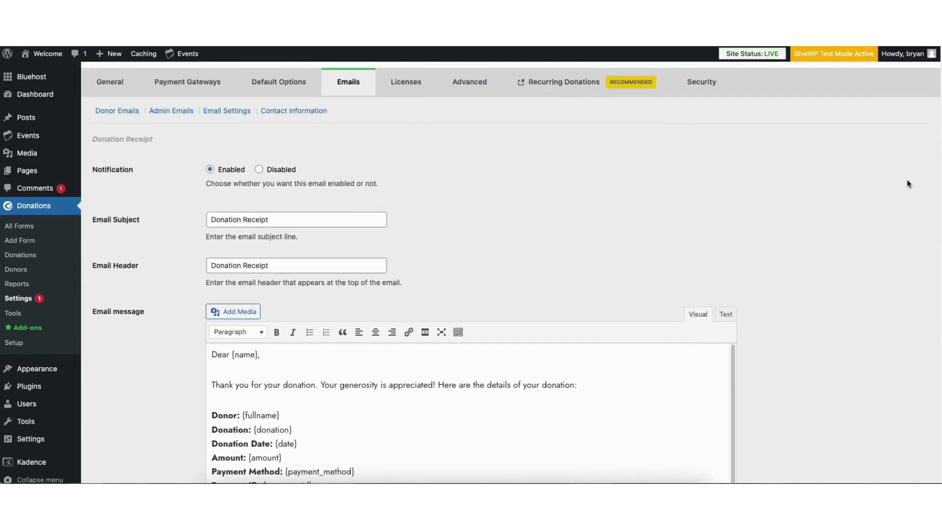
scroll(906, 181, up, 1)
Step: Review the New Donation admin email's message, template tags and recipient settings
click(175, 141)
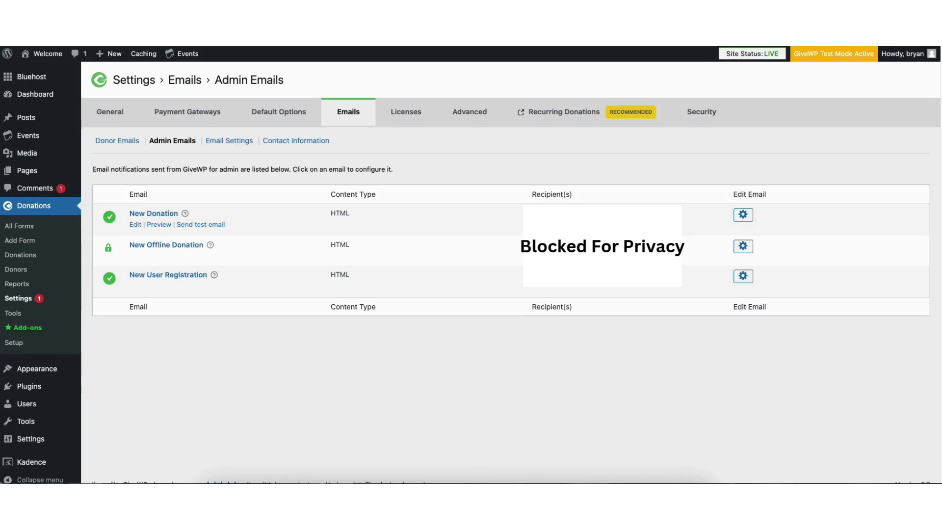
click(744, 216)
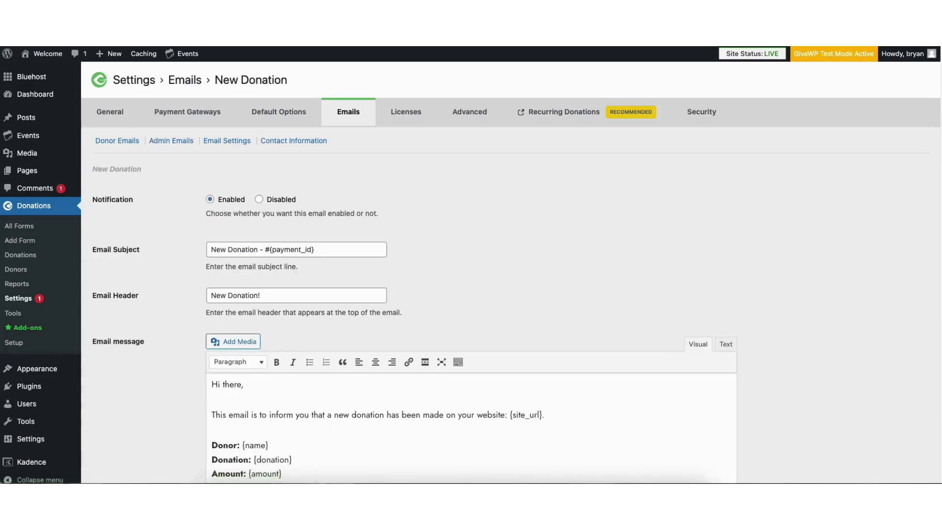
scroll(893, 172, down, 4)
scroll(919, 207, down, 3)
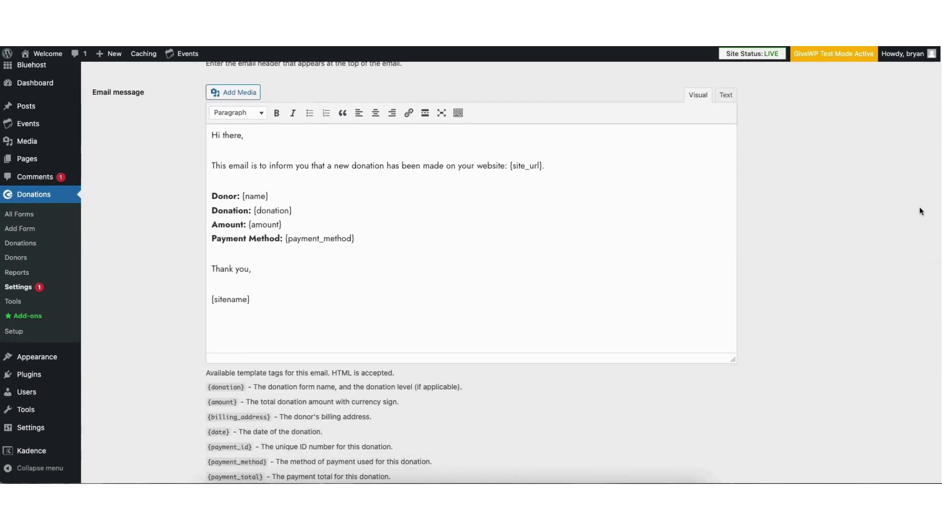
scroll(919, 207, down, 10)
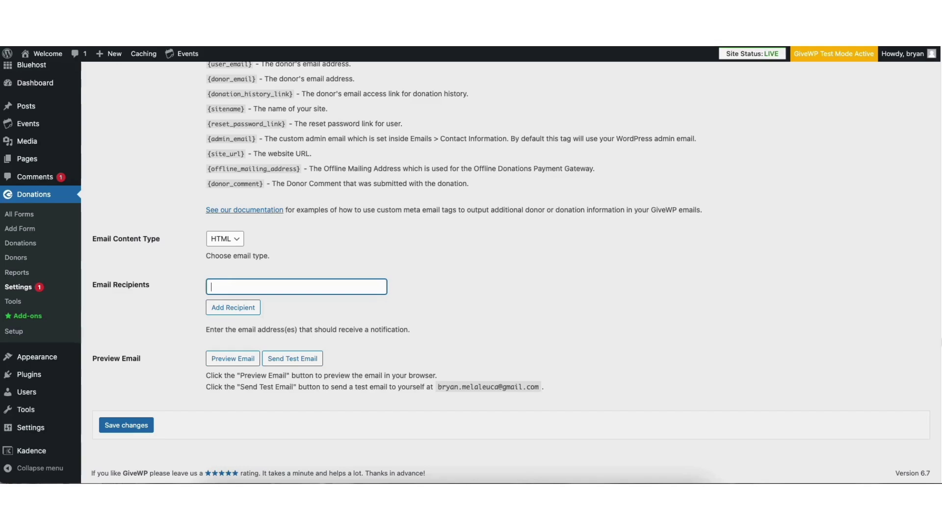
scroll(223, 283, up, 20)
Step: Open the payment gateway settings, dismiss the feature notice and set Test Mode to Disabled
click(187, 111)
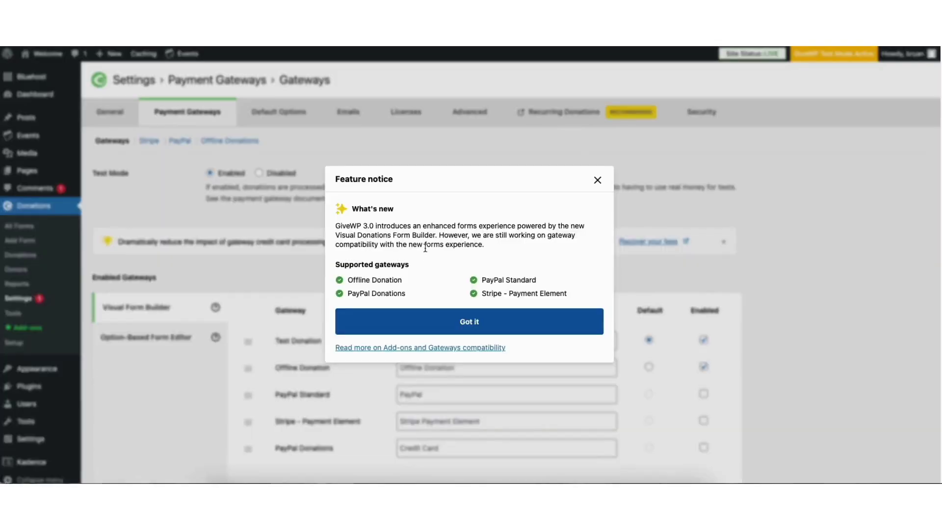
click(431, 330)
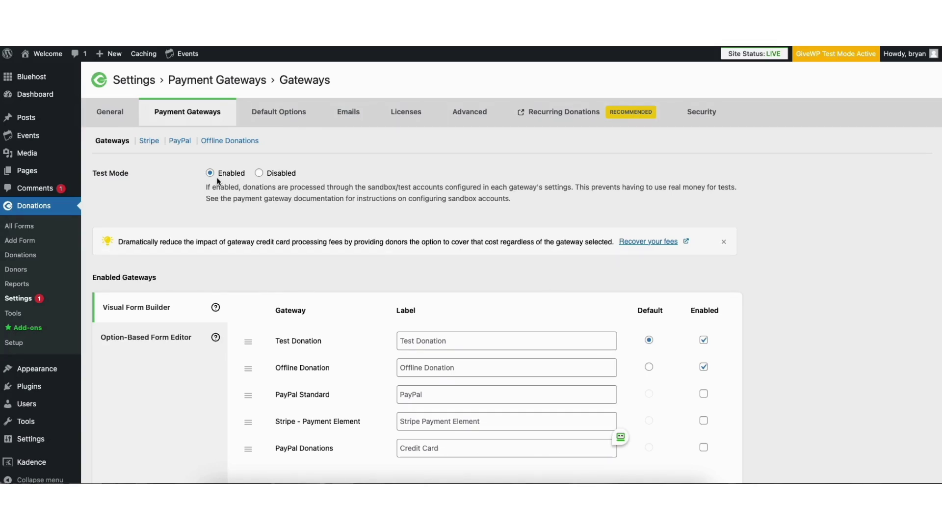
click(259, 174)
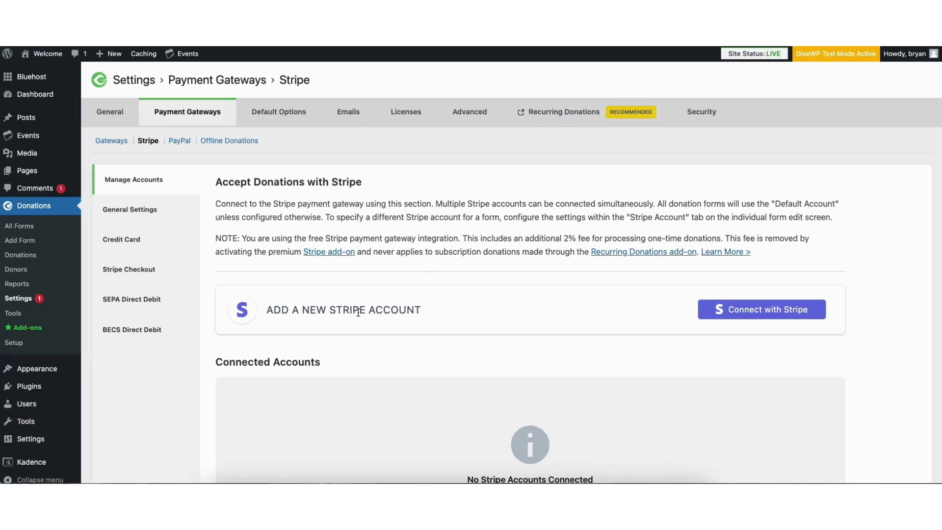
Step: Connect GiveWP to Stripe using the existing named account created Sep 17
click(730, 312)
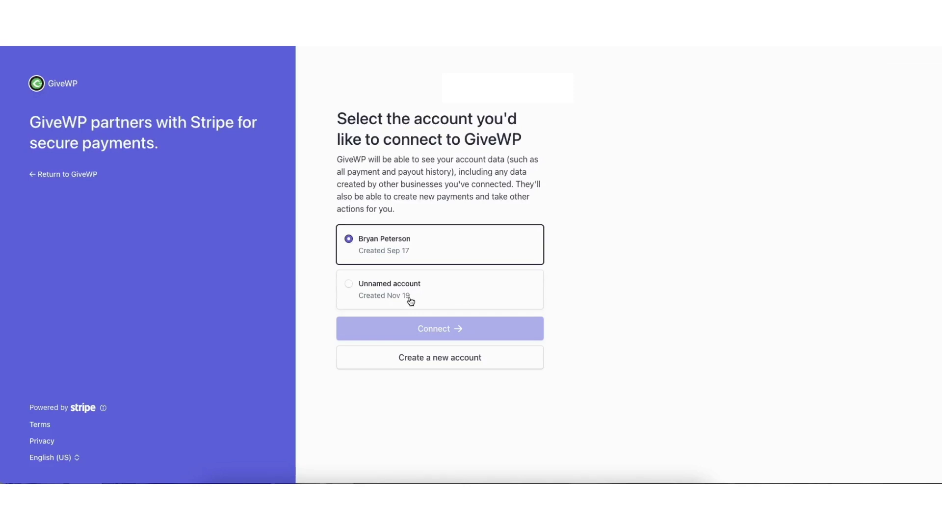
click(401, 235)
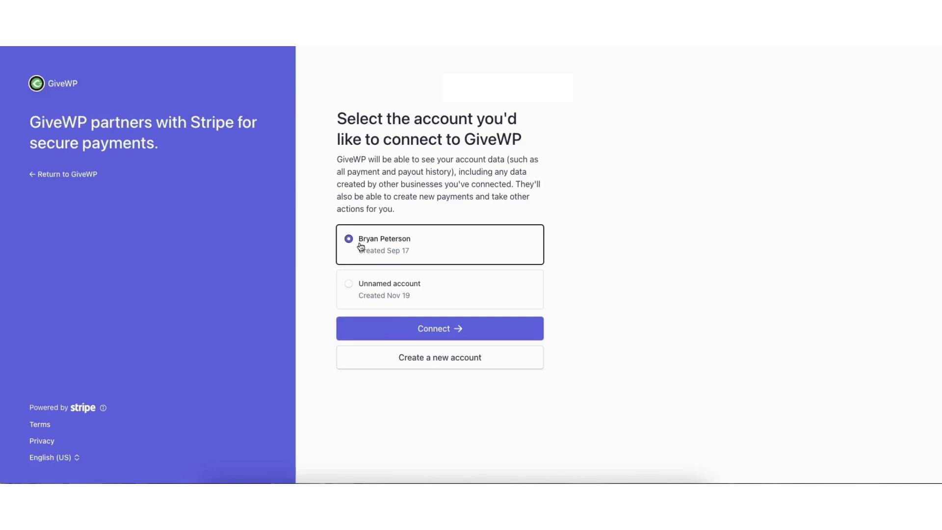
click(405, 327)
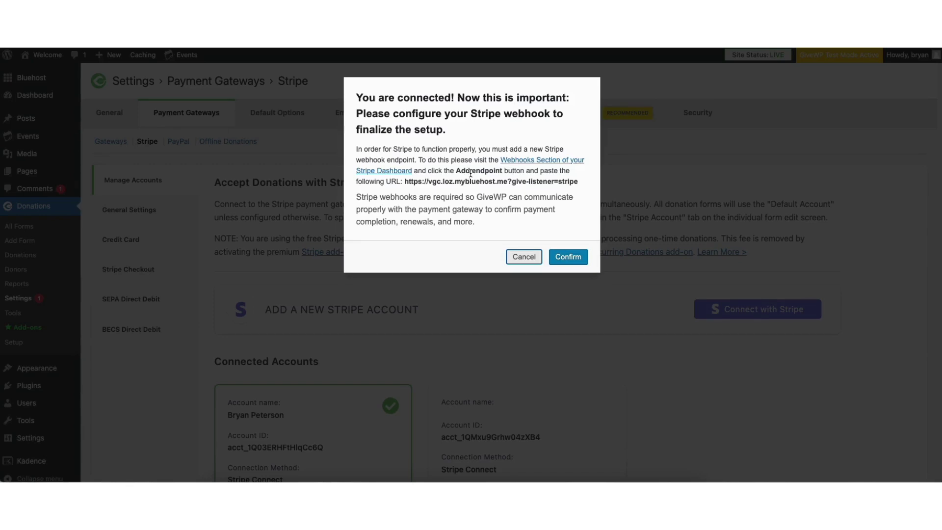
Step: Copy the webhook URL from the Stripe connection notice and confirm the notice
drag(405, 181, 577, 183)
key(ctrl+c)
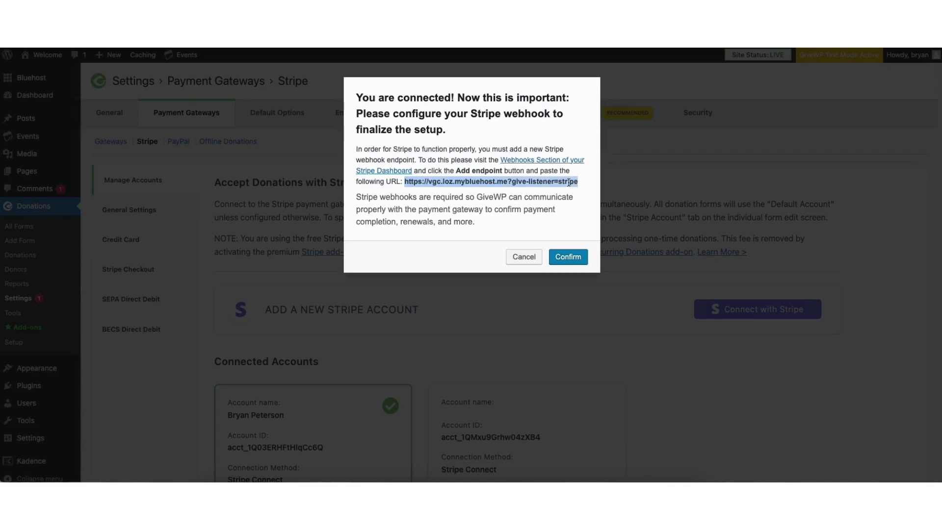
click(567, 258)
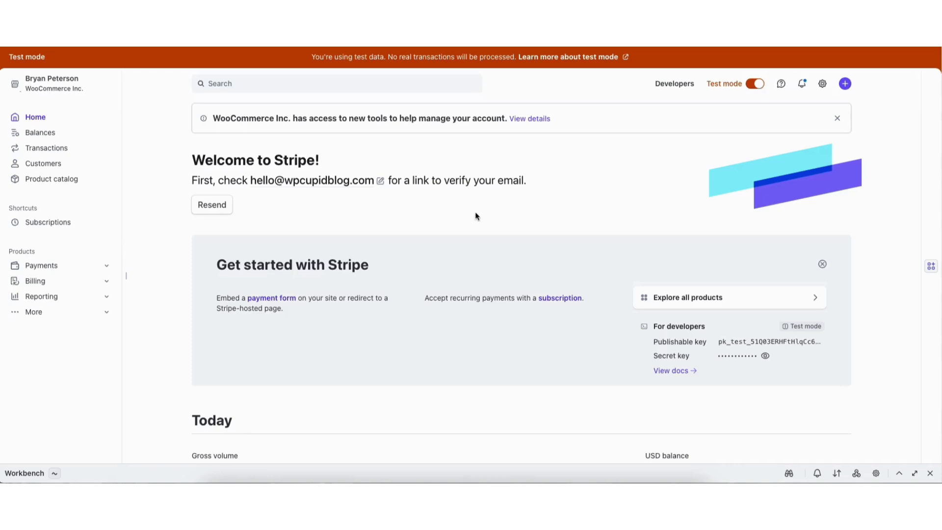
Step: Start a new event destination in the Stripe dashboard and select all Charge events for it
click(663, 85)
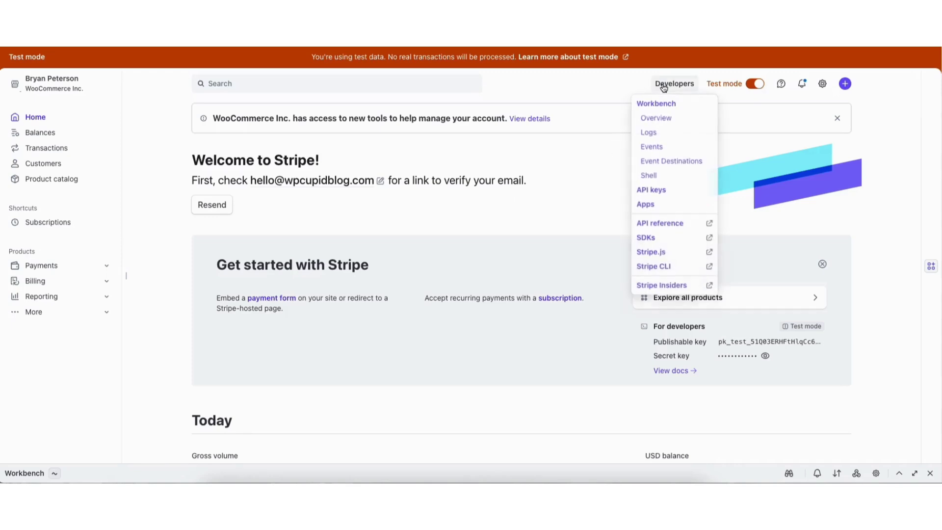
click(651, 163)
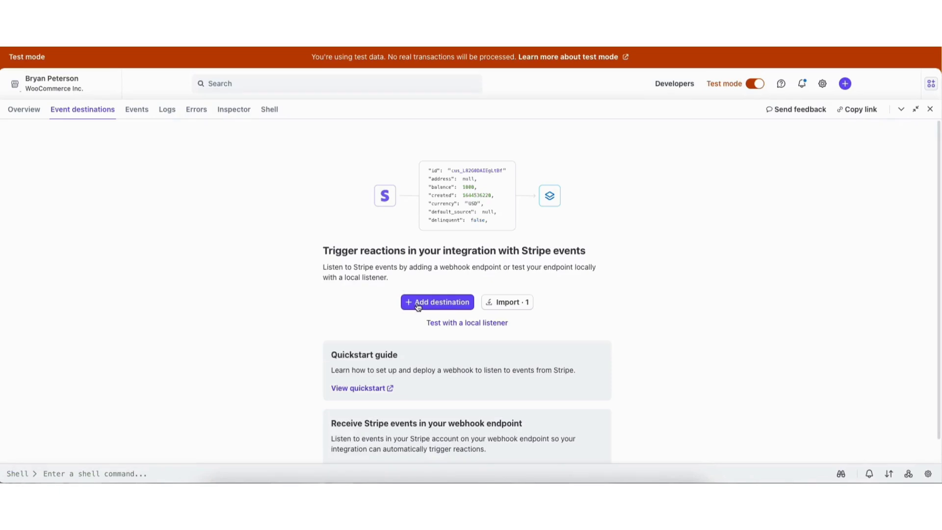
click(418, 305)
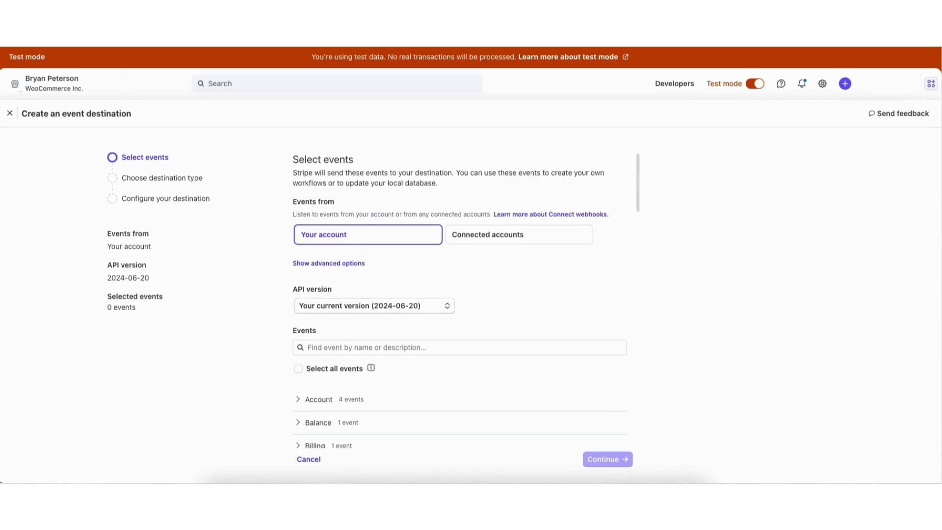
drag(639, 191, 627, 239)
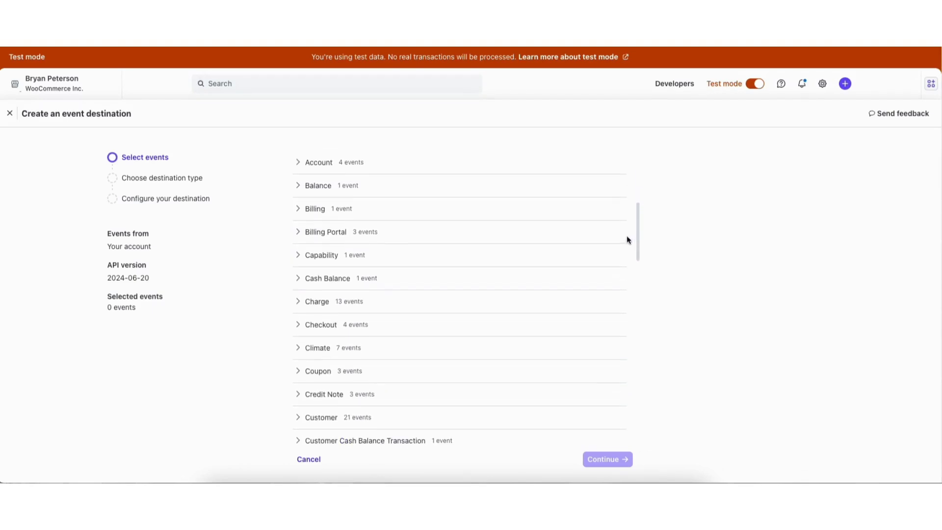
click(325, 302)
click(307, 322)
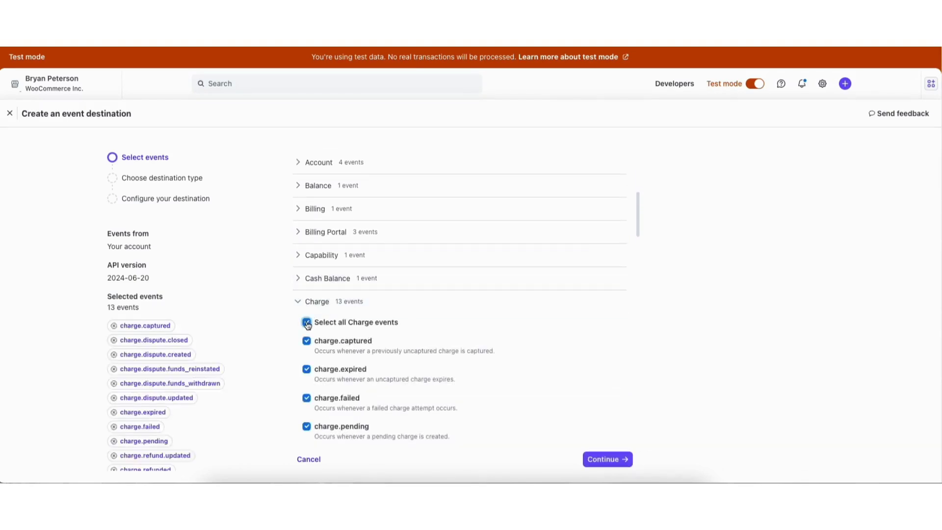
click(606, 459)
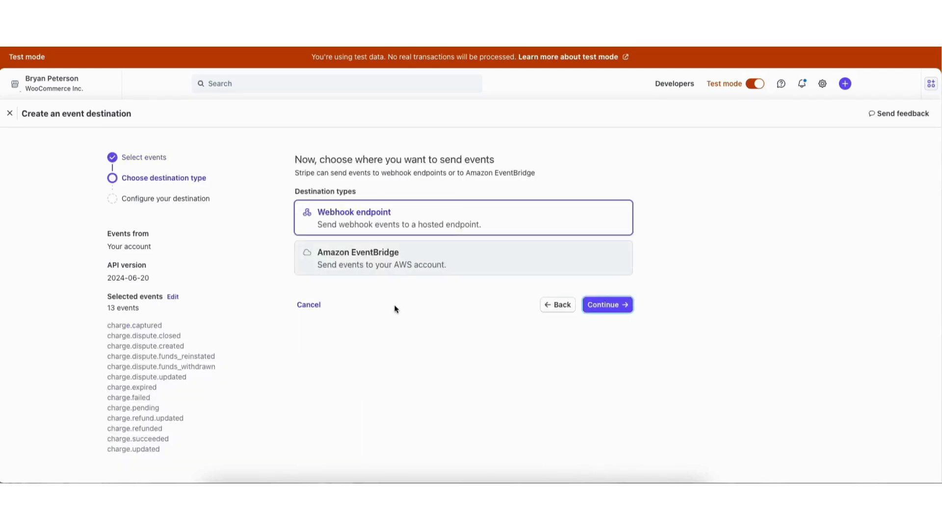
click(606, 305)
click(355, 212)
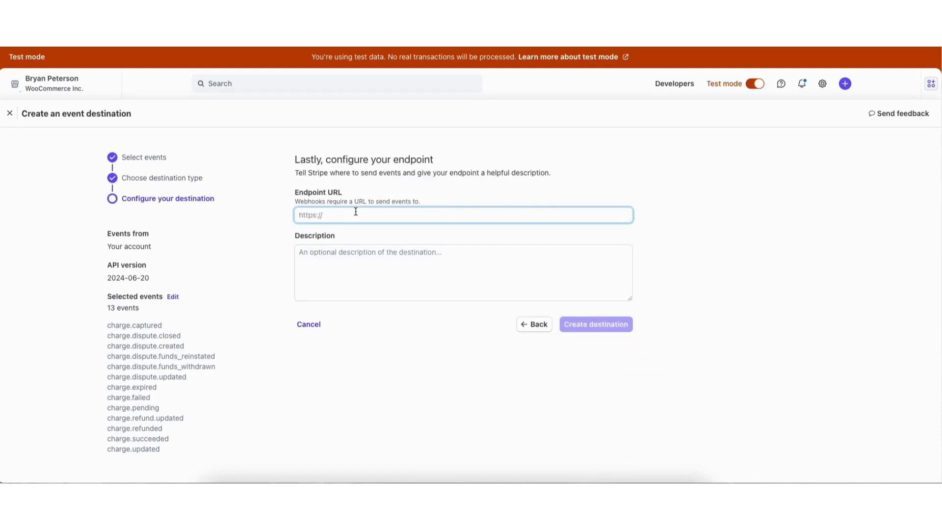
key(ctrl+v)
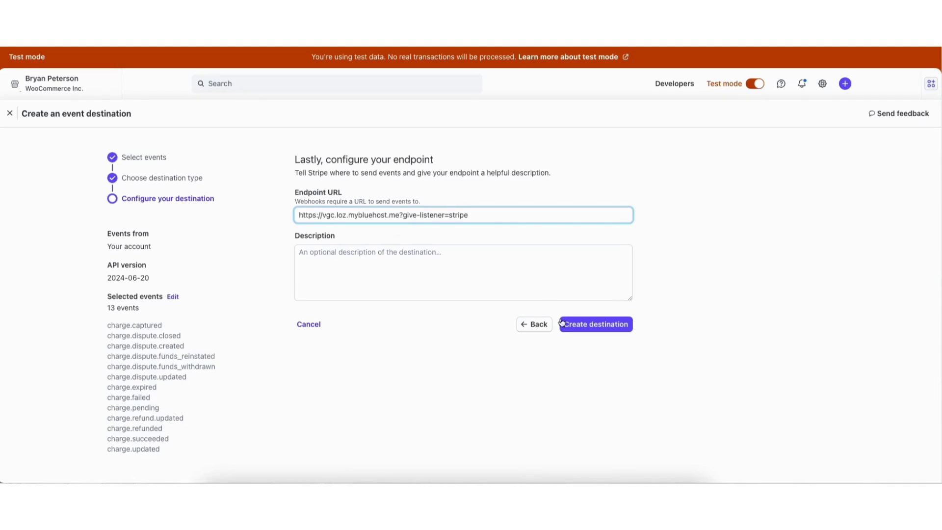
click(591, 326)
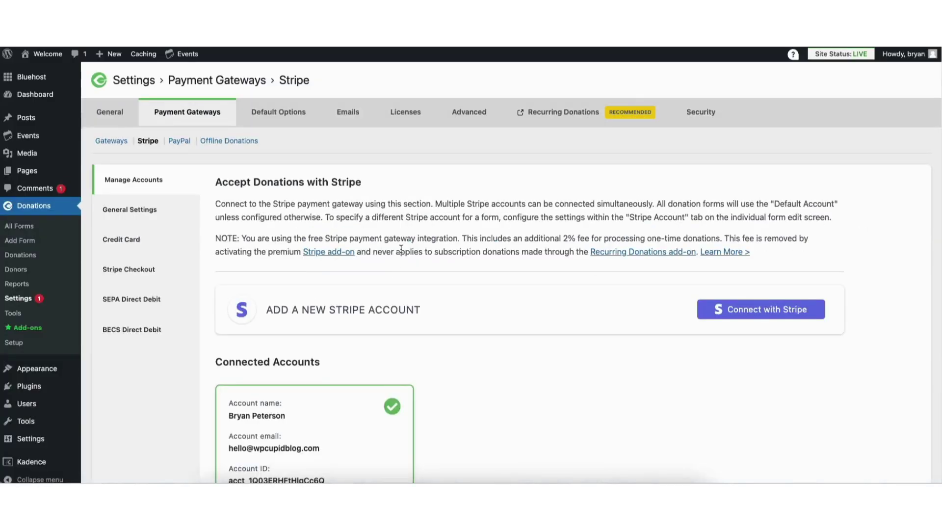
Step: In GiveWP's general Stripe settings, enable Collect Billing Details and Stripe Receipt Emails
click(143, 210)
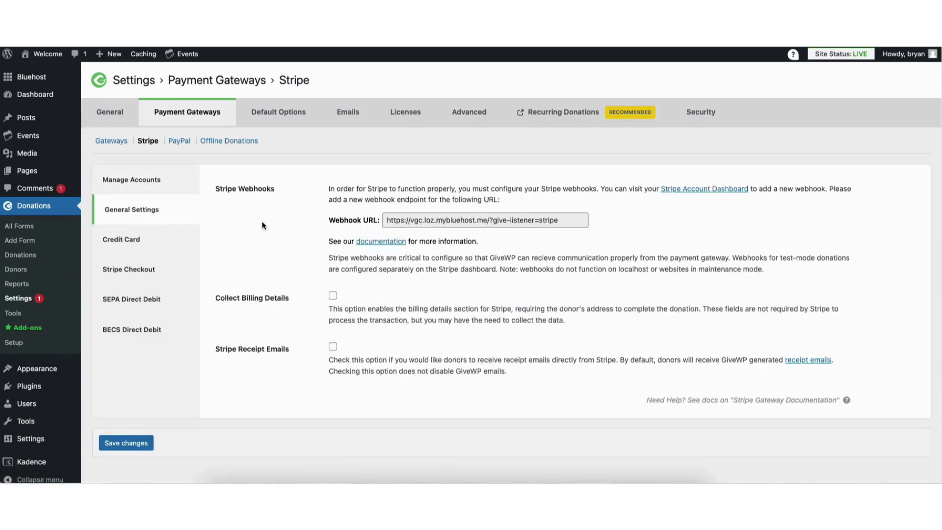
click(333, 296)
click(333, 347)
Step: Try the Single Field credit card format and switch back to Multiple Fields
click(135, 241)
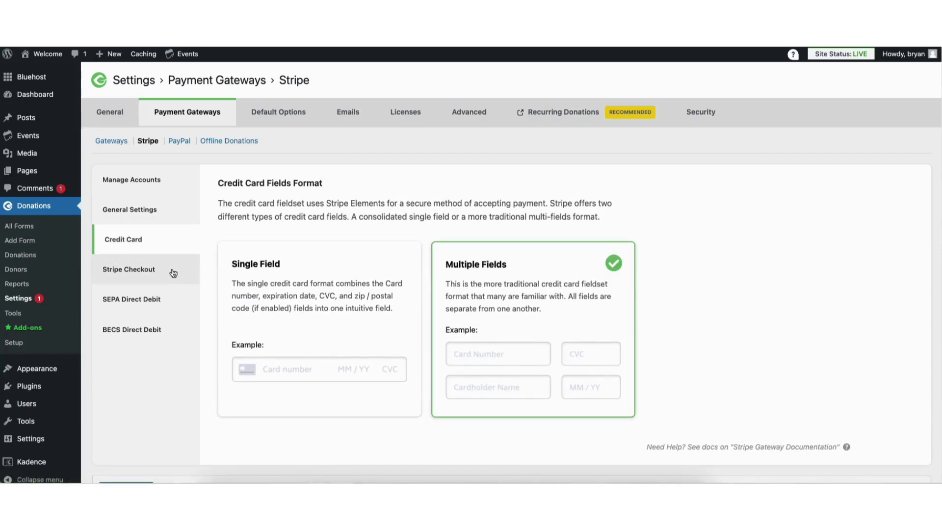
click(272, 306)
click(475, 282)
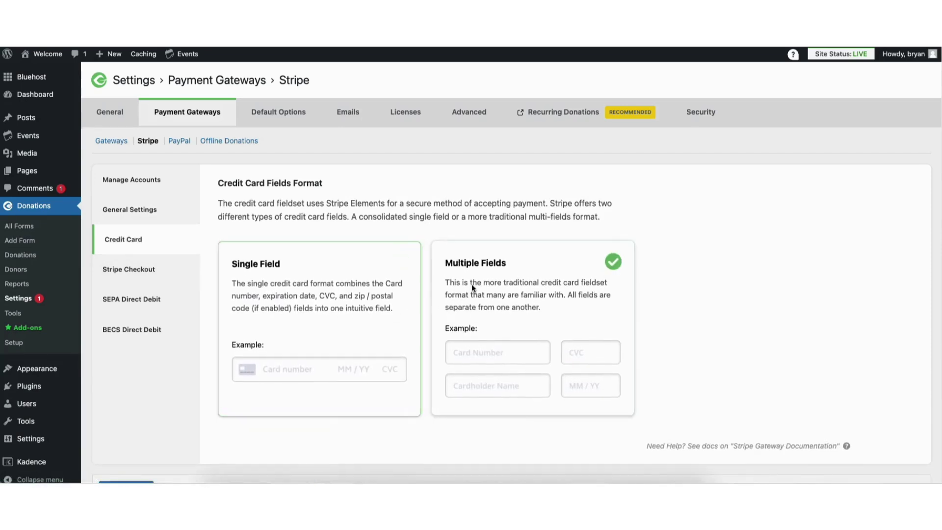
Step: Set the Stripe Checkout heading to "Demo Church"
click(132, 270)
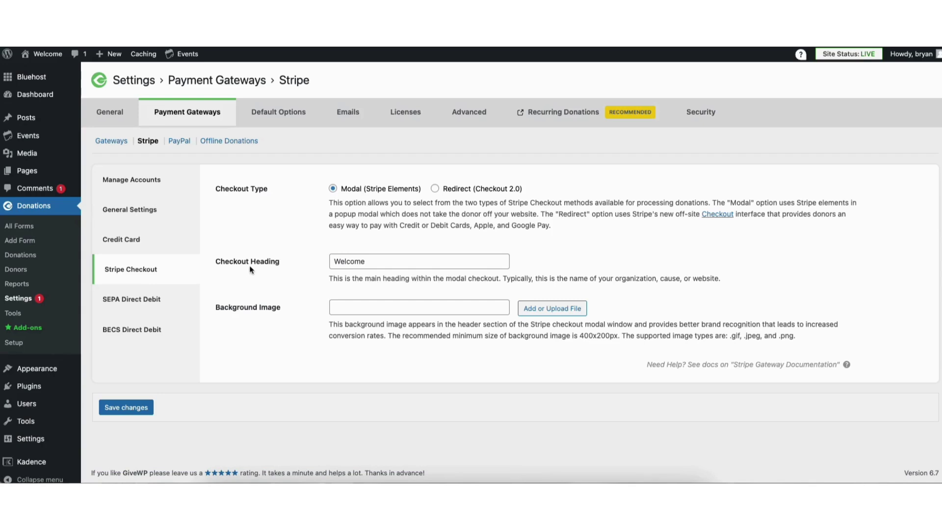
click(343, 261)
drag(334, 262, 383, 256)
text(Demo Church)
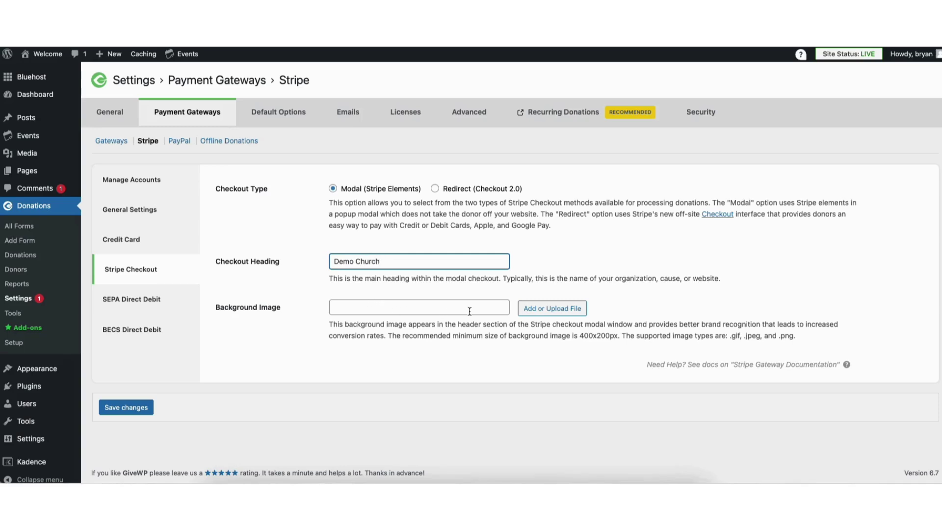
Step: Review the SEPA and BECS Direct Debit settings, and the PayPal Donations and PayPal Standard settings
click(143, 302)
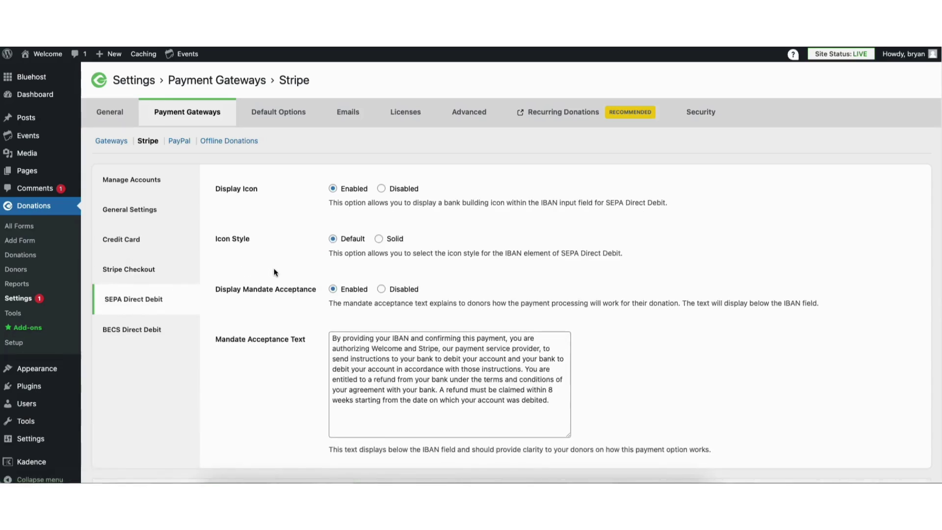
click(150, 331)
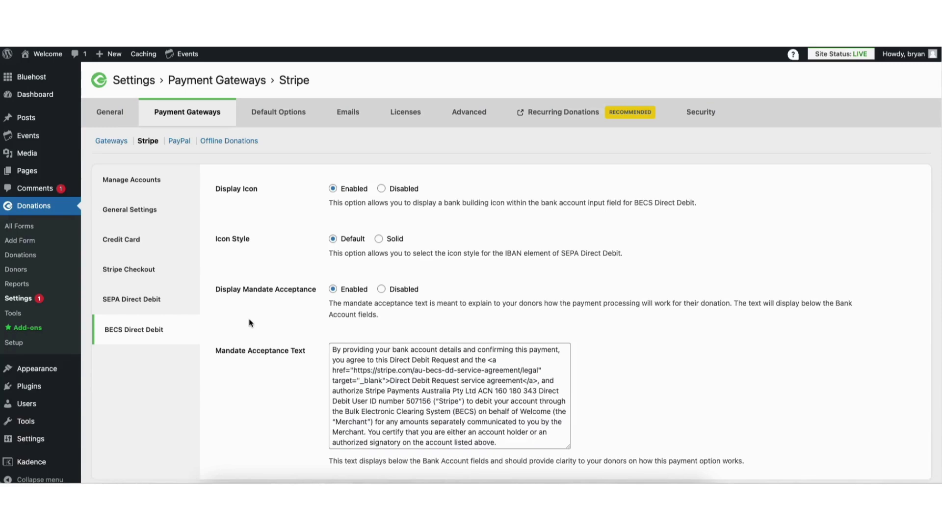
click(179, 141)
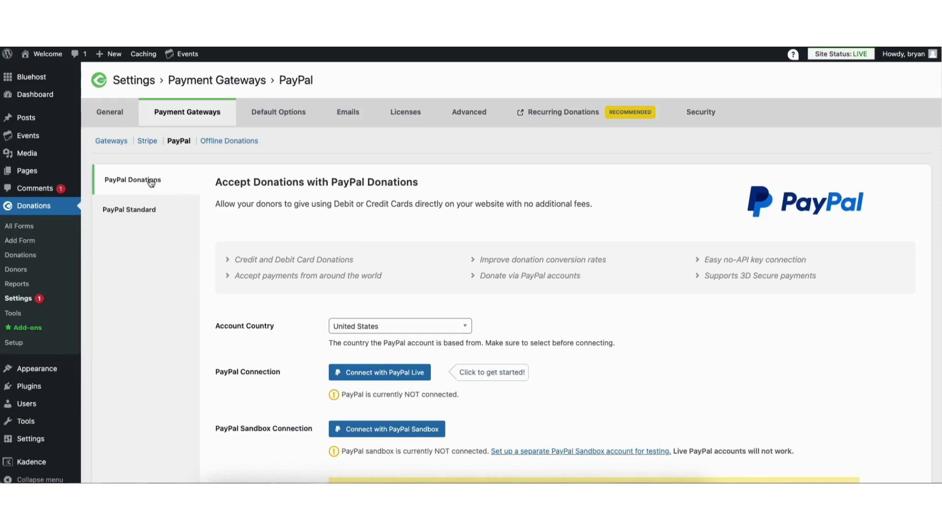
click(141, 212)
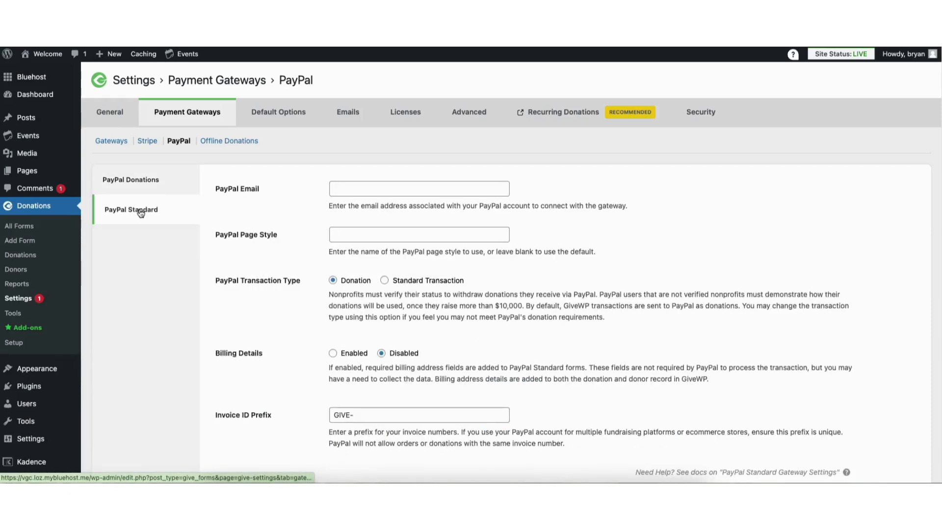
click(145, 182)
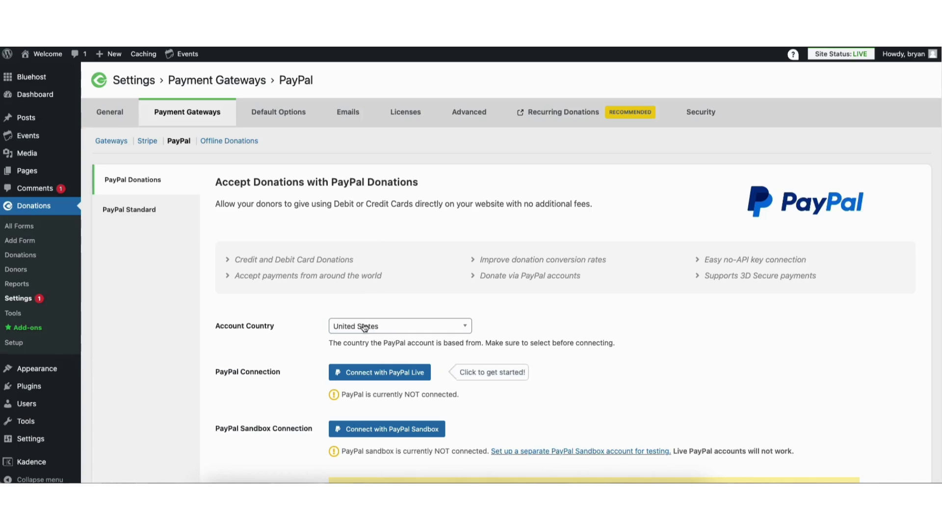
Step: Start a live PayPal connection with Standard Card Processing and close the PayPal sign-up window
click(385, 375)
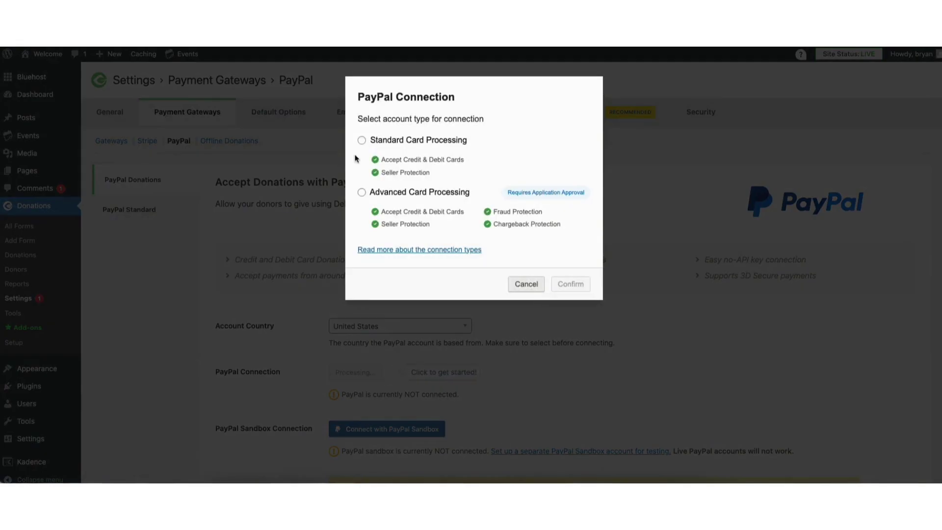
click(361, 141)
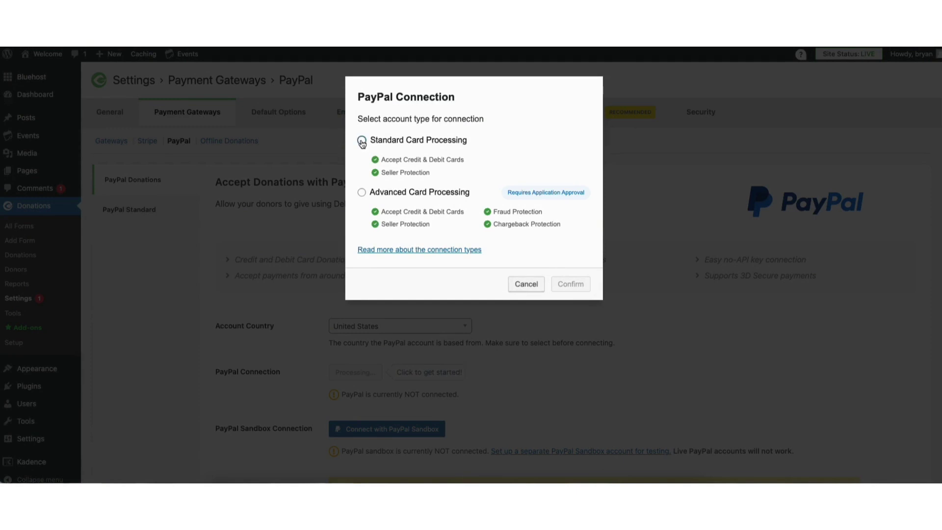
click(362, 194)
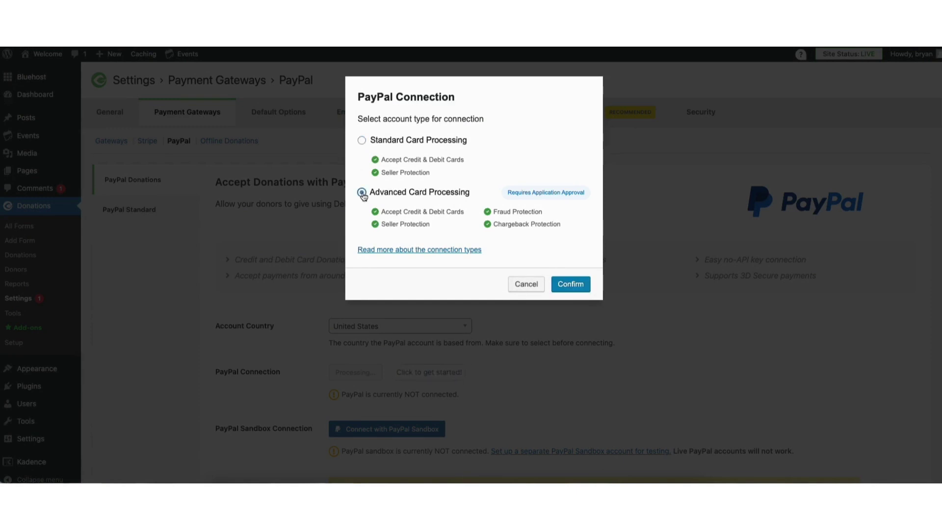
click(362, 141)
click(570, 284)
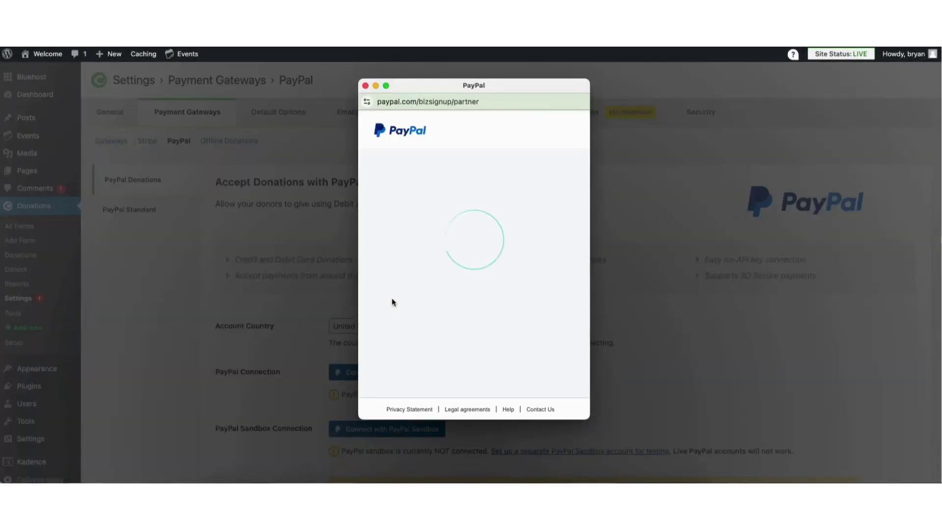
mouse_move(584, 246)
mouse_down()
mouse_move(586, 268)
mouse_move(586, 245)
mouse_up()
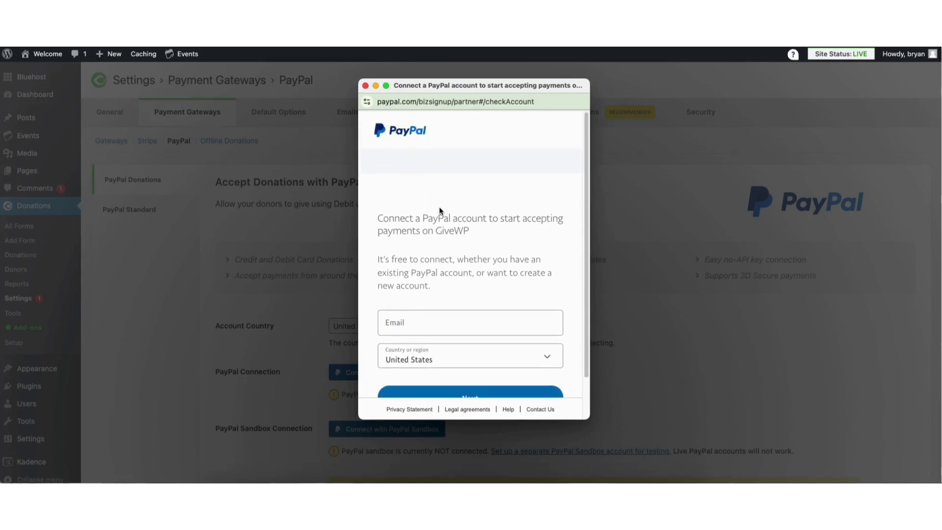
click(365, 85)
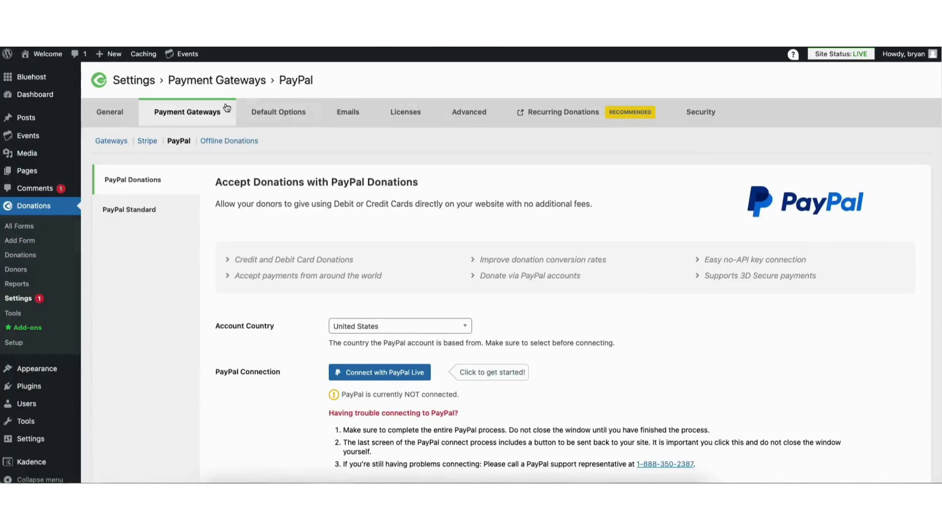
Step: Review the Offline Donations instructions and the add-on license activation settings
click(233, 142)
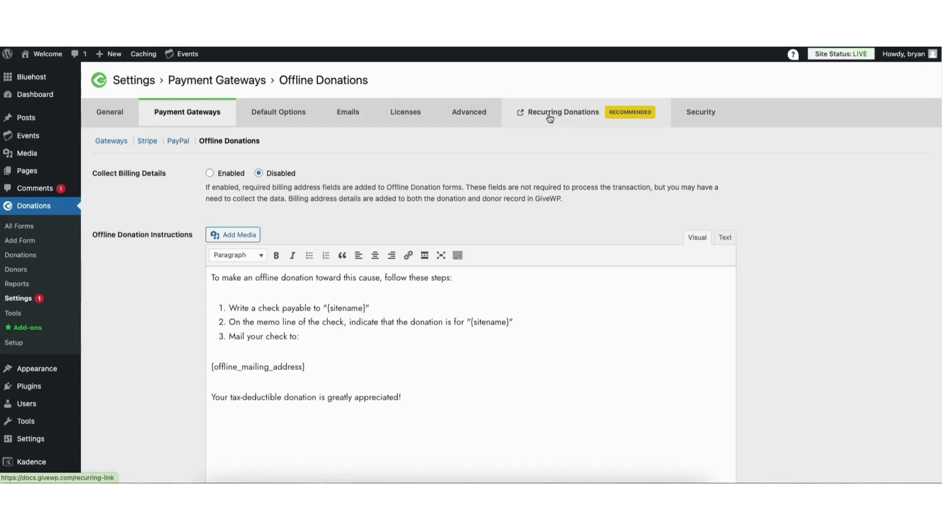
click(406, 119)
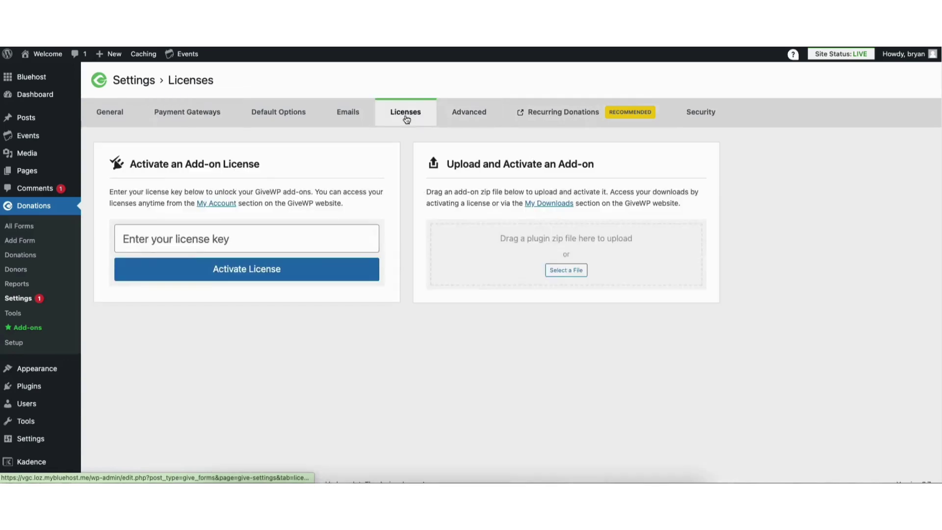
click(195, 239)
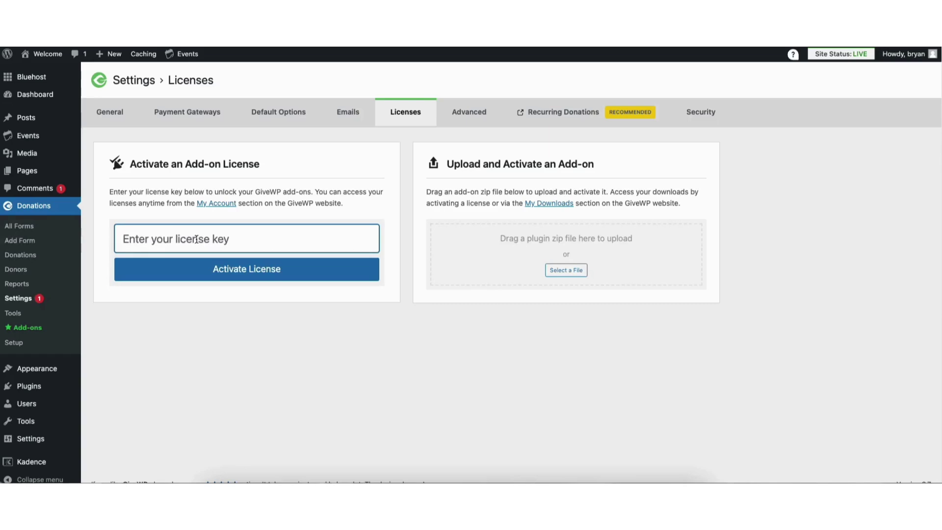
Step: Disable the Test Donation gateway, enable Stripe - Payment Element and PayPal Donations, and save the gateway settings
click(210, 116)
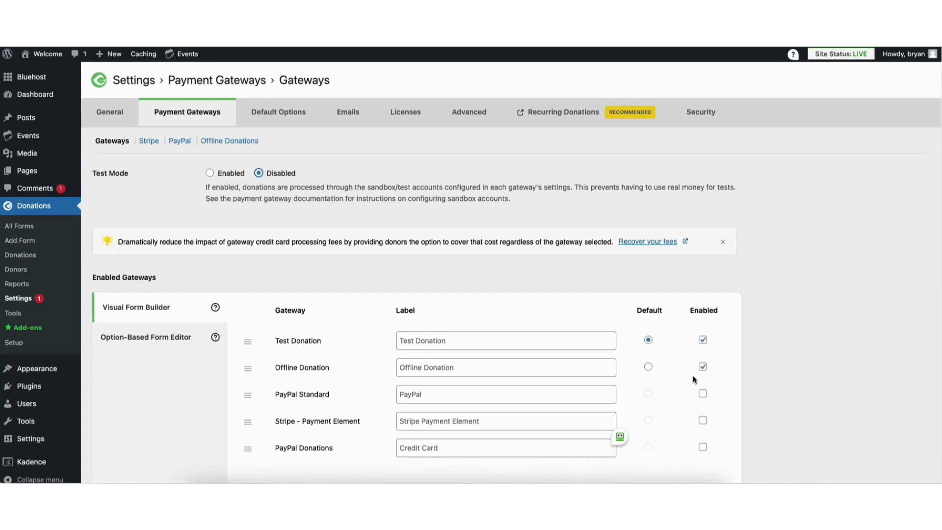
click(703, 340)
click(703, 394)
click(703, 421)
click(703, 393)
click(703, 448)
scroll(491, 294, down, 3)
click(141, 426)
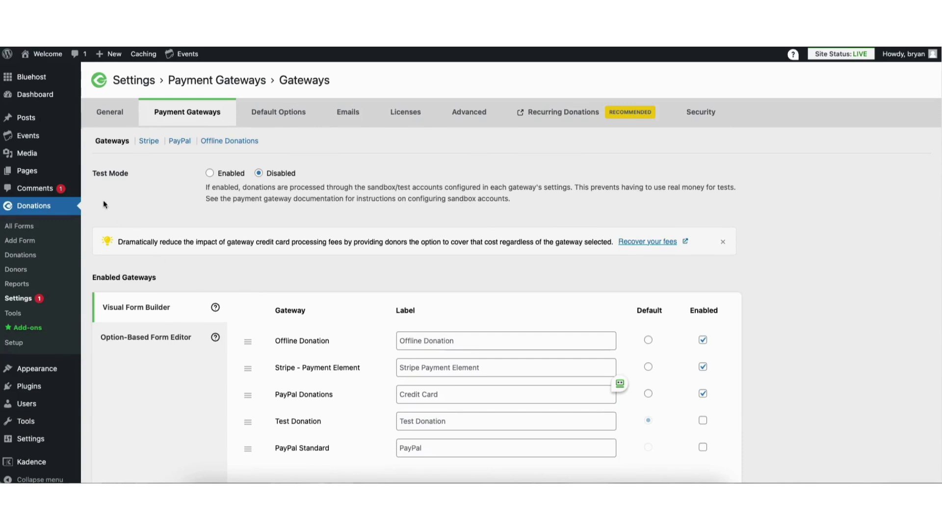
Step: Look over the site's list of pages and the media library
mouse_move(28, 174)
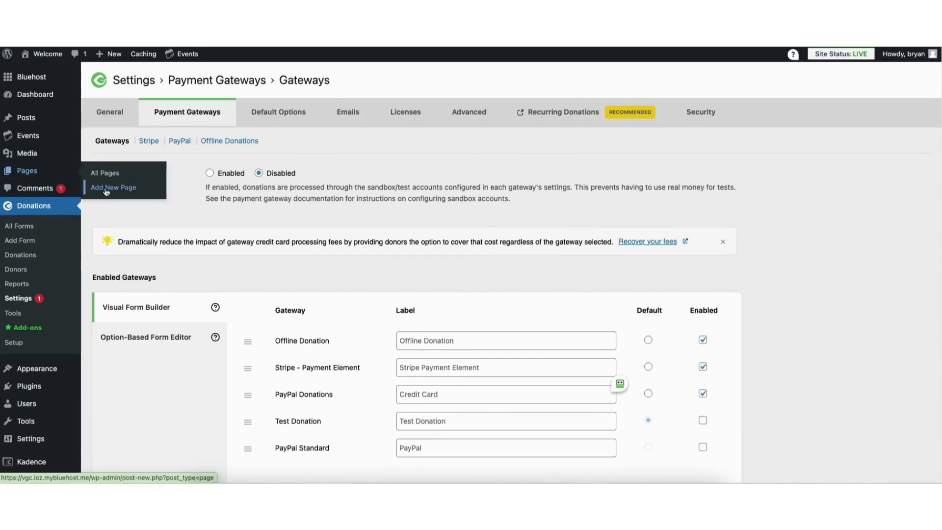
click(104, 174)
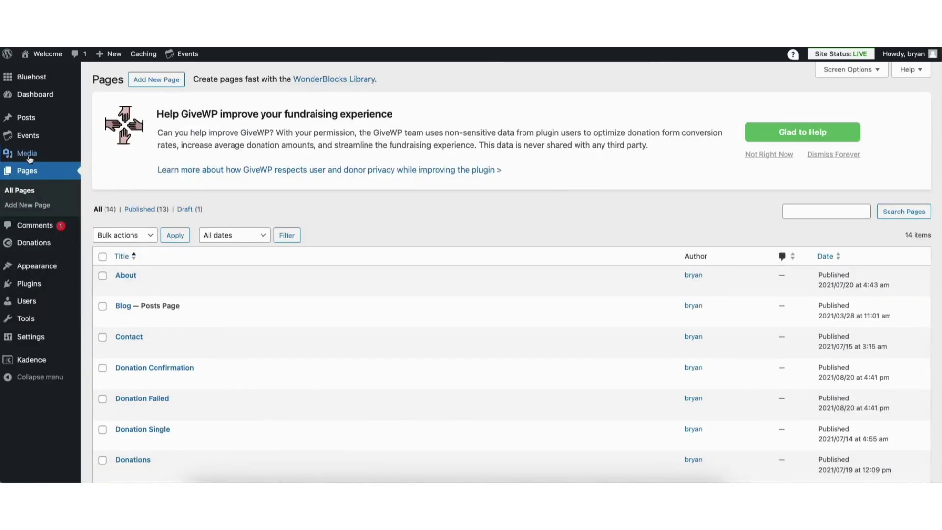
mouse_move(72, 159)
click(98, 155)
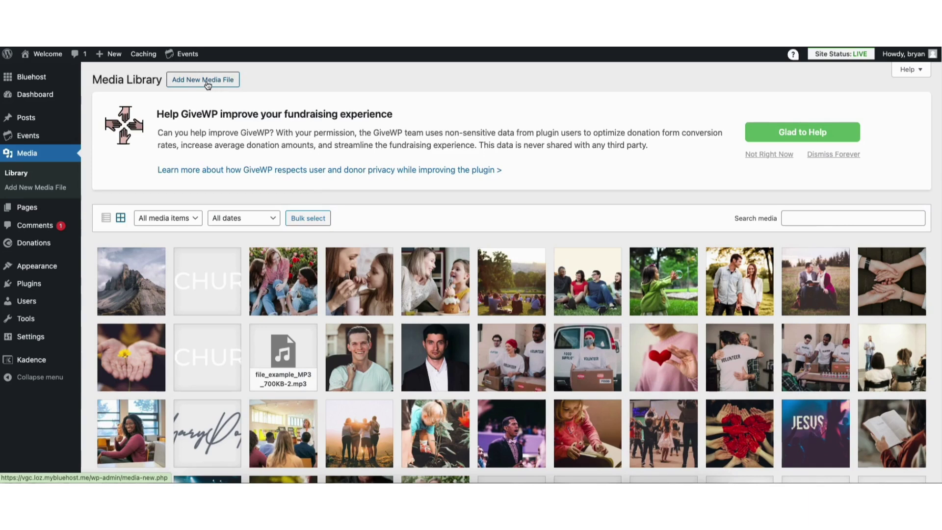
Step: Look over the site's posts list, its comments and the page for adding new plugins
mouse_move(31, 120)
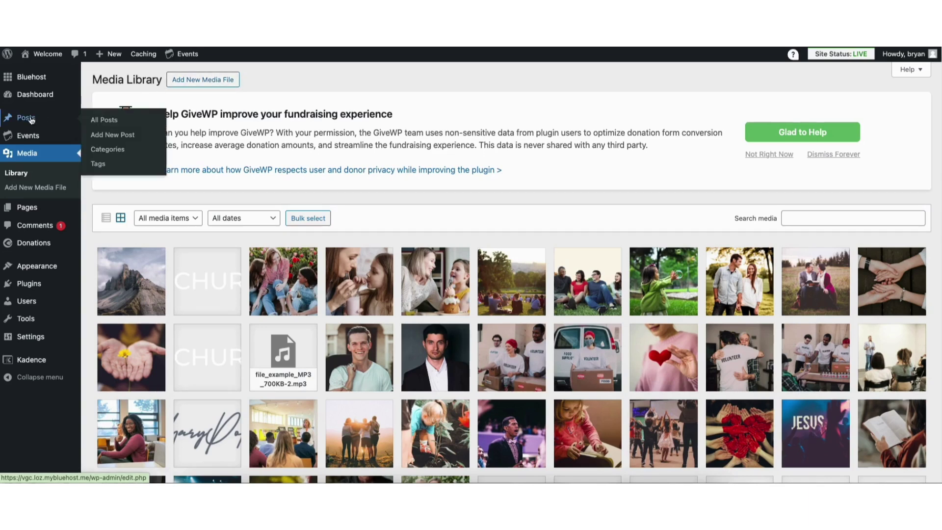
click(107, 124)
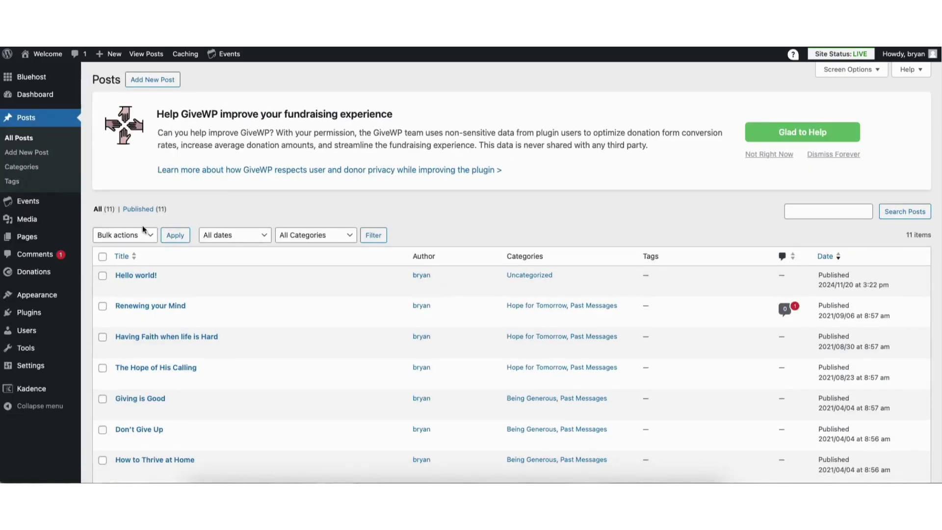
click(40, 254)
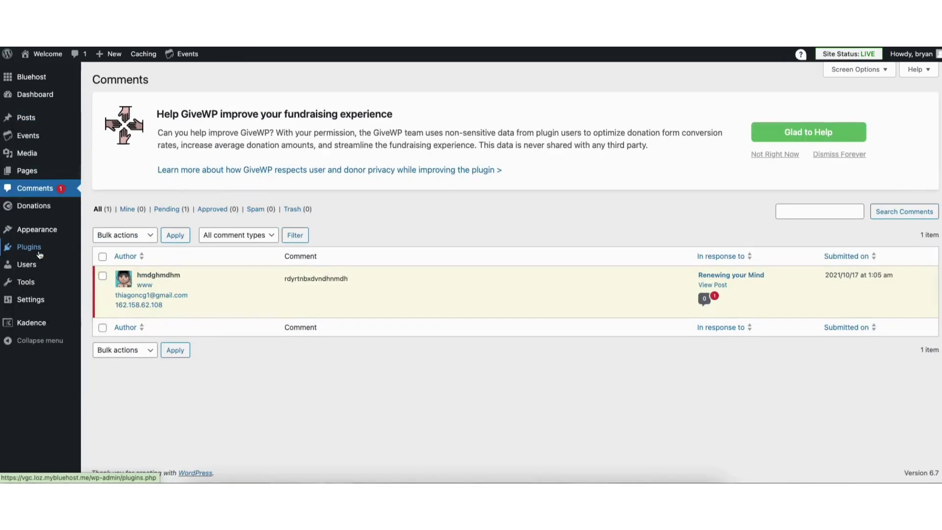
mouse_move(84, 285)
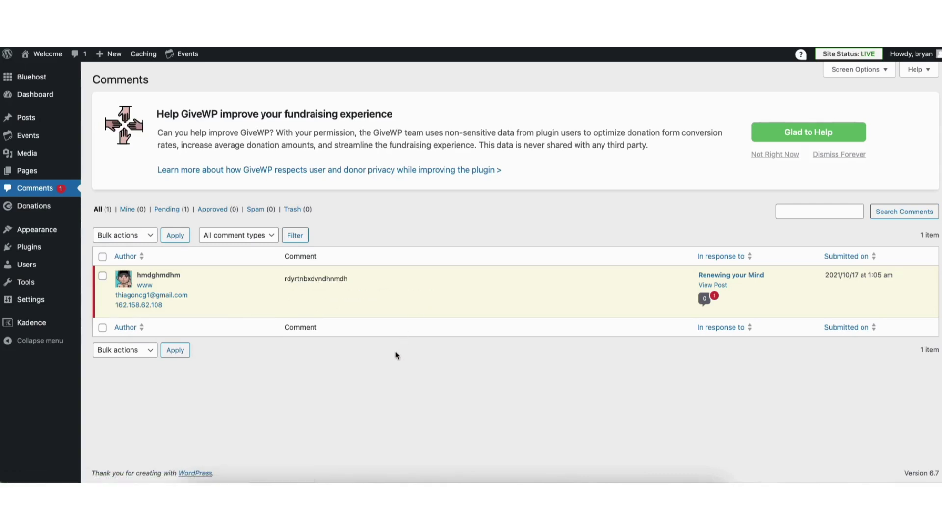
mouse_move(29, 251)
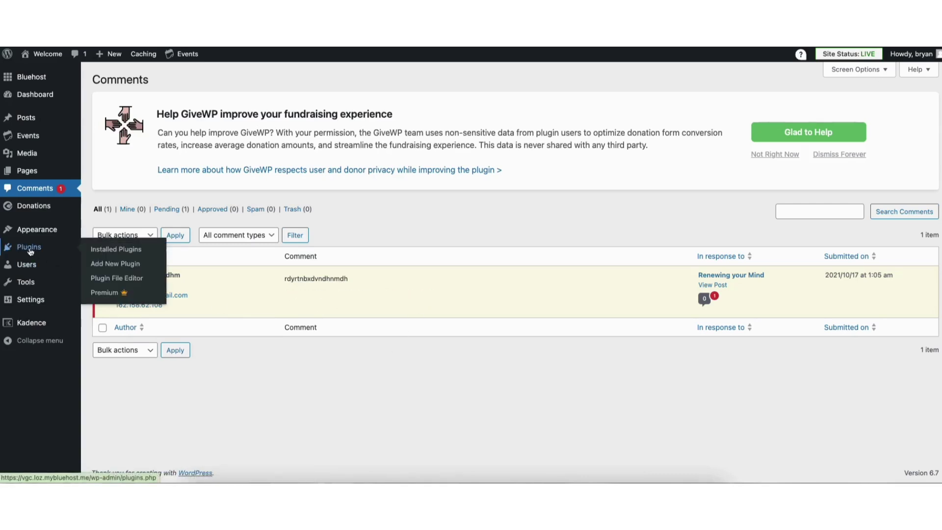
click(110, 265)
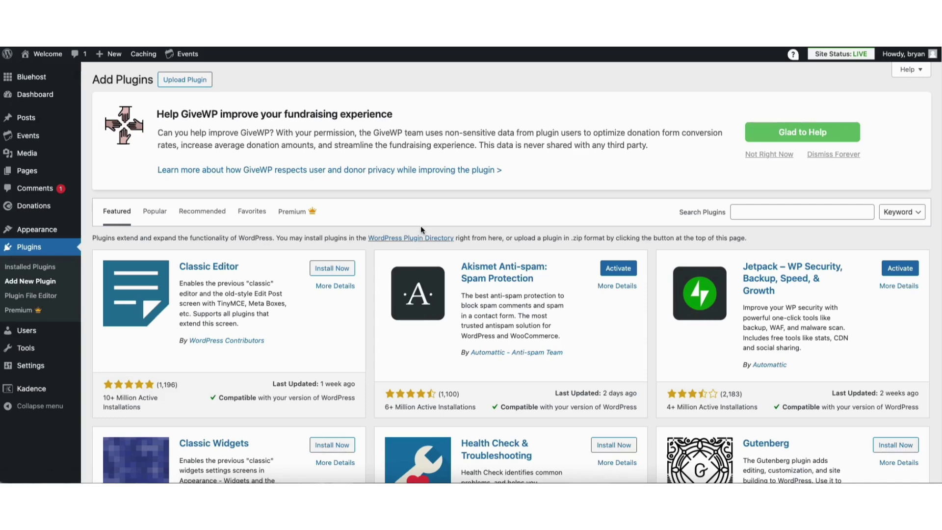
Step: Open the site's menu settings and load Menu (Primary) for editing
mouse_move(49, 231)
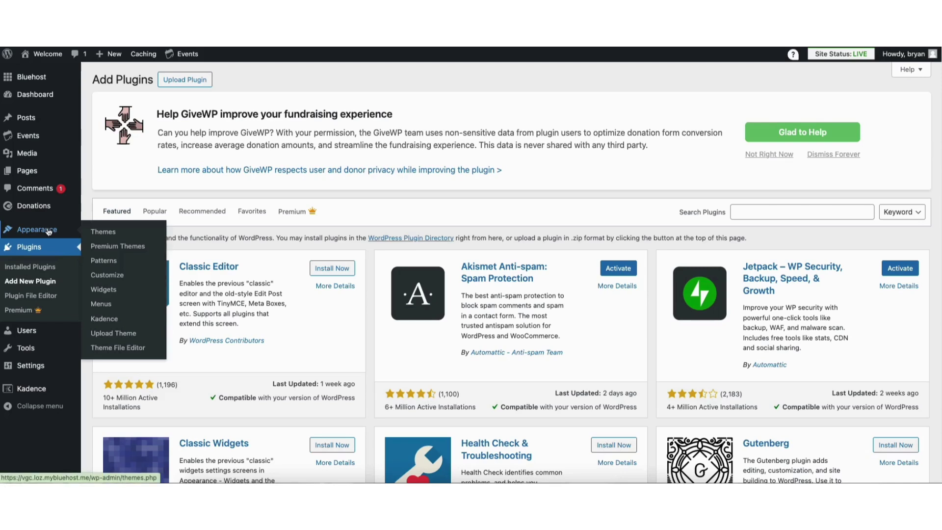
click(103, 304)
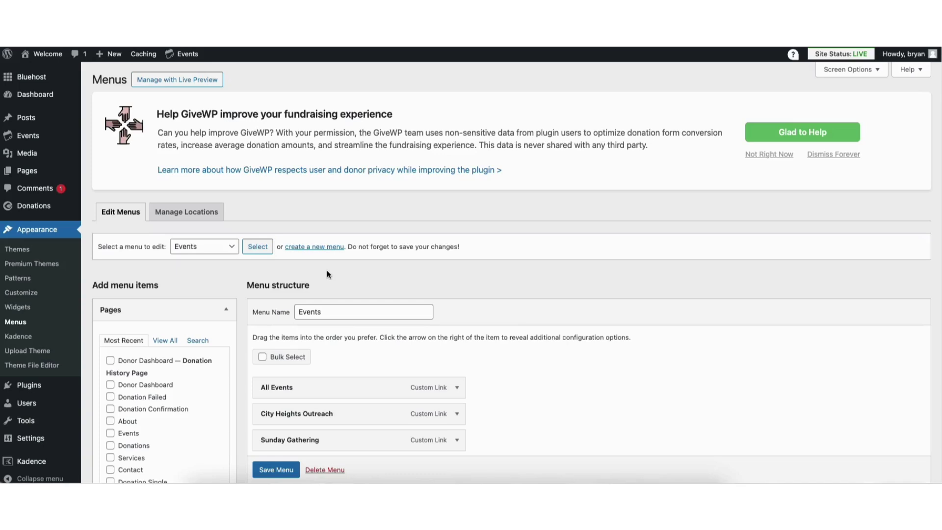
click(219, 251)
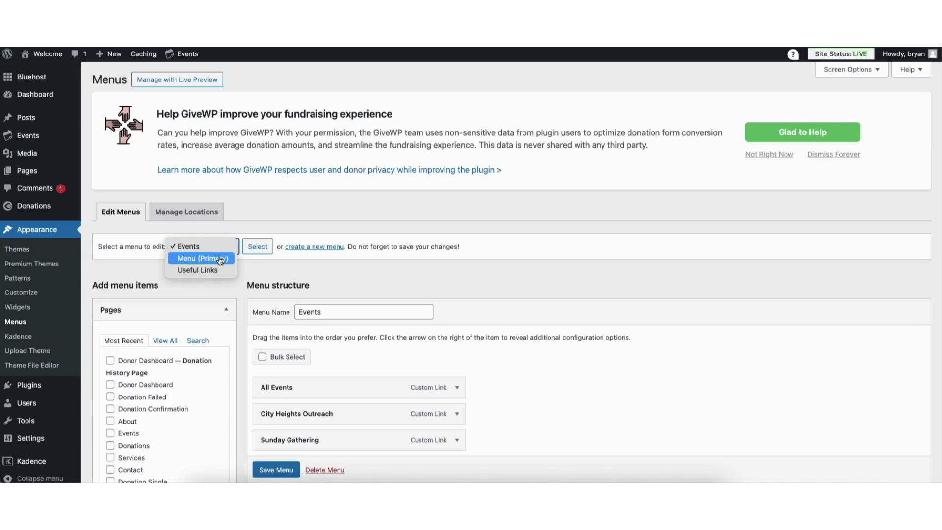
click(216, 258)
click(247, 251)
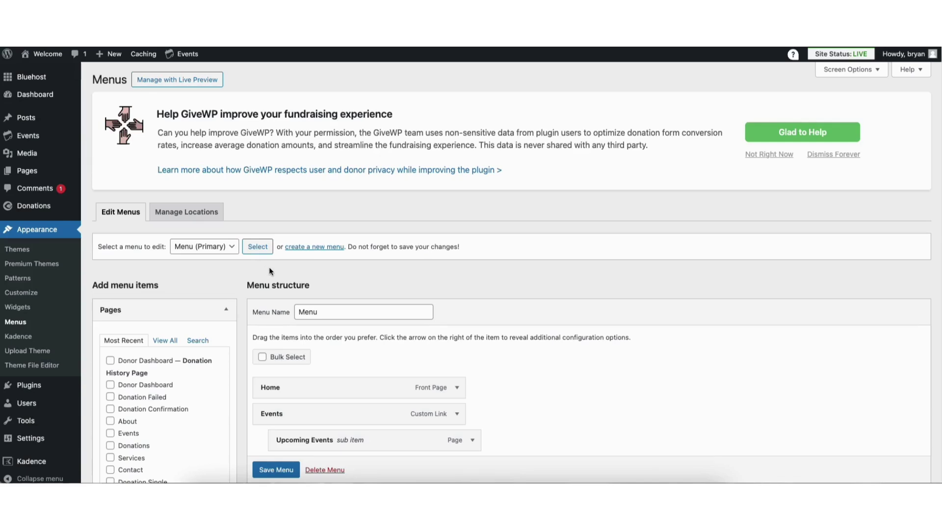
Step: Add the About page to the primary menu, place it between Past Messages and Contact, and expand its settings
scroll(394, 336, down, 2)
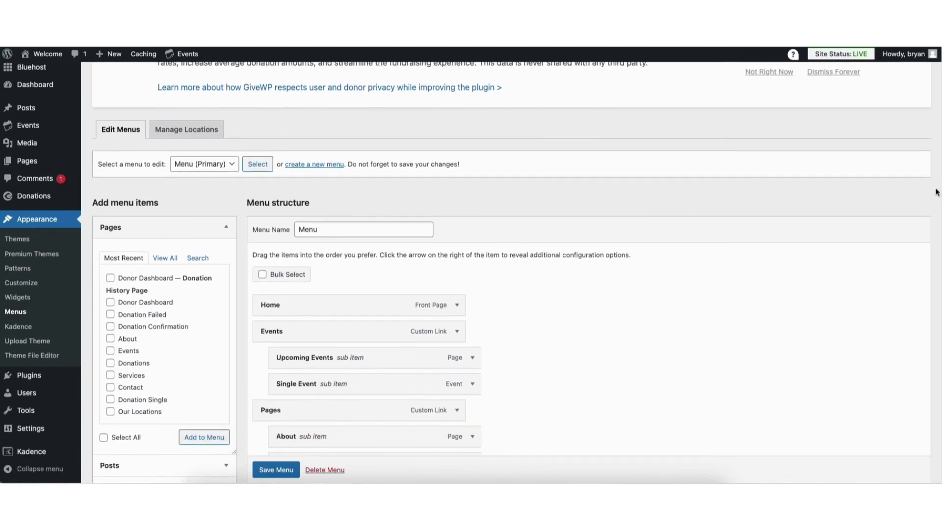
click(110, 338)
click(194, 437)
scroll(931, 310, down, 6)
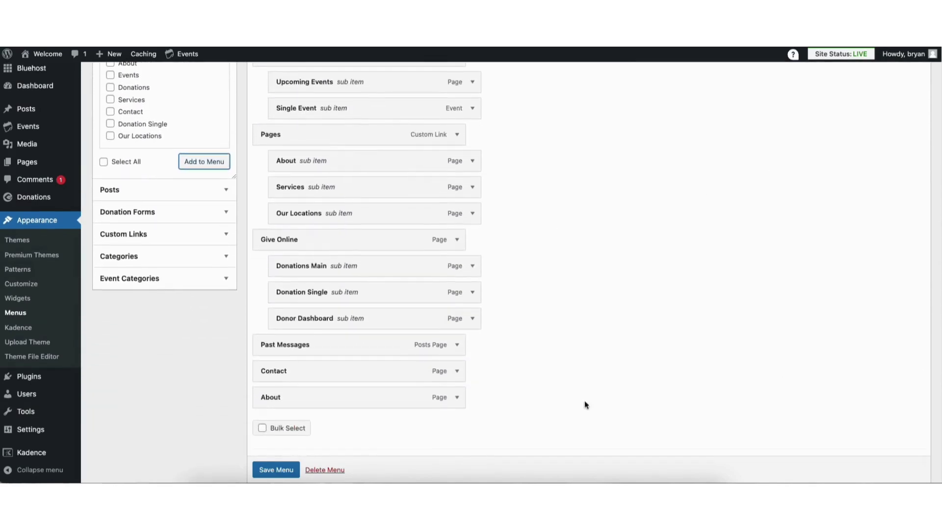
drag(458, 398, 459, 374)
click(457, 371)
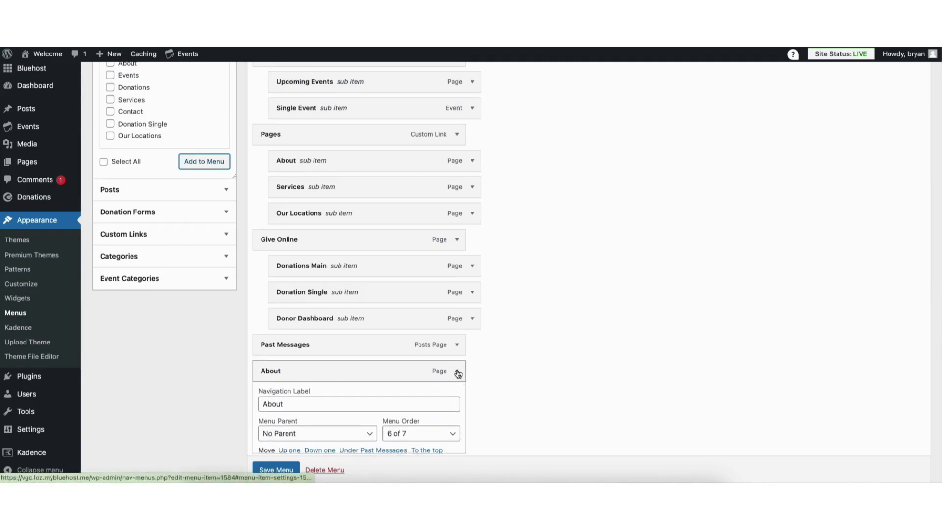
scroll(936, 275, down, 3)
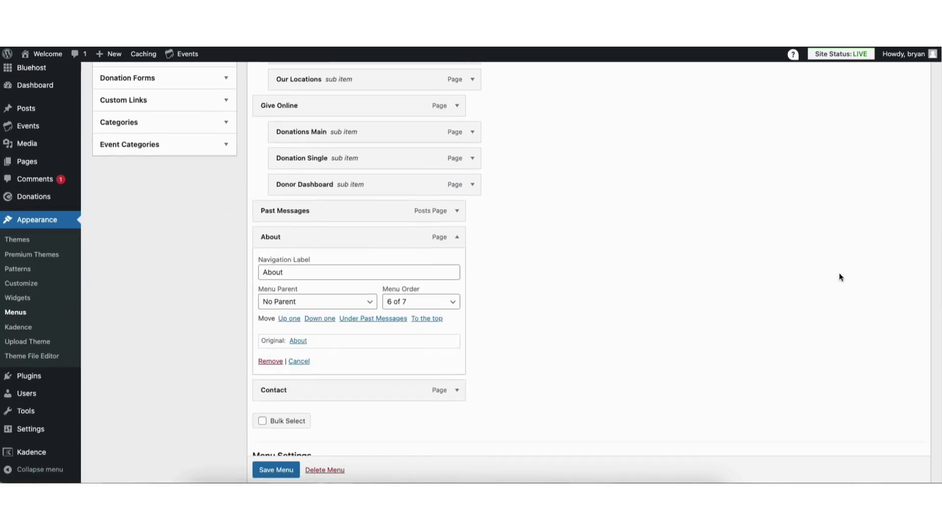
Step: Remove the top-level About item from the primary menu
drag(264, 273, 296, 274)
click(302, 272)
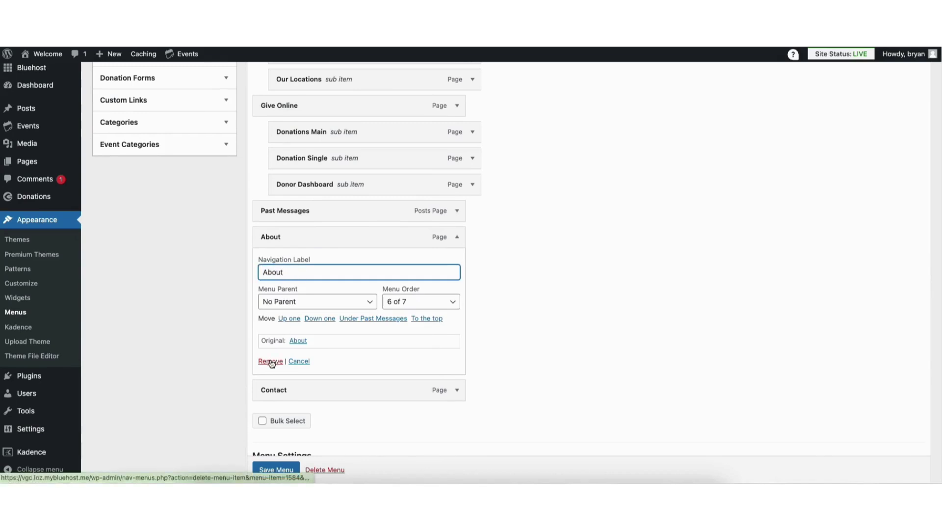
click(271, 362)
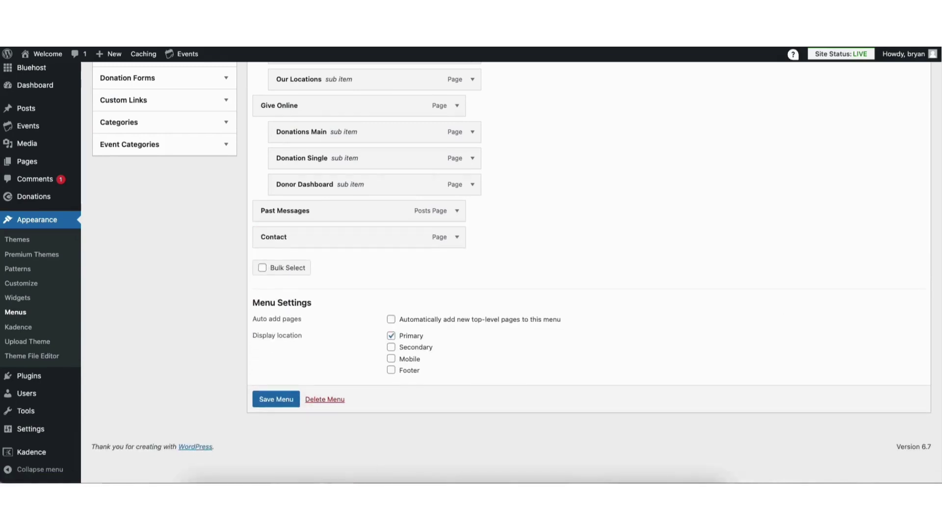
Step: Add the Services page to the primary menu and nest it under Events, directly after Single Event
scroll(645, 154, up, 15)
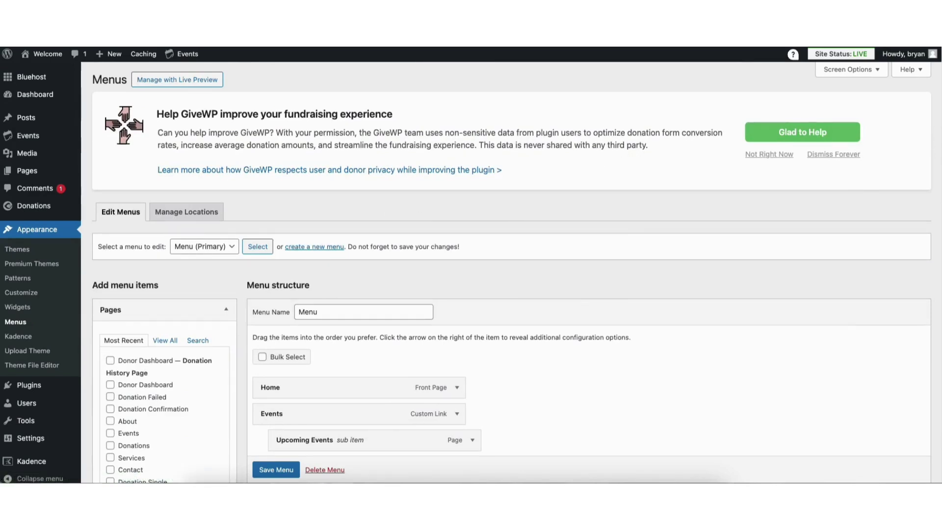
scroll(881, 252, down, 5)
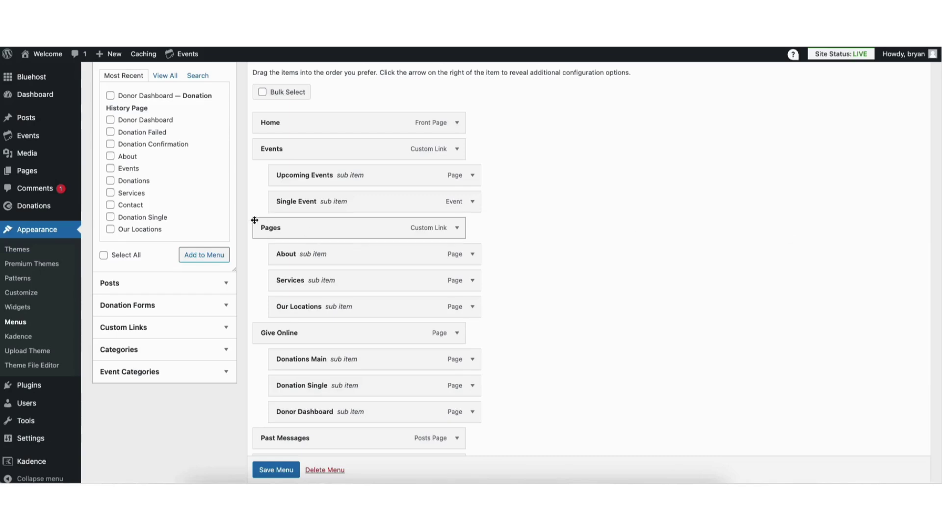
click(111, 193)
click(196, 255)
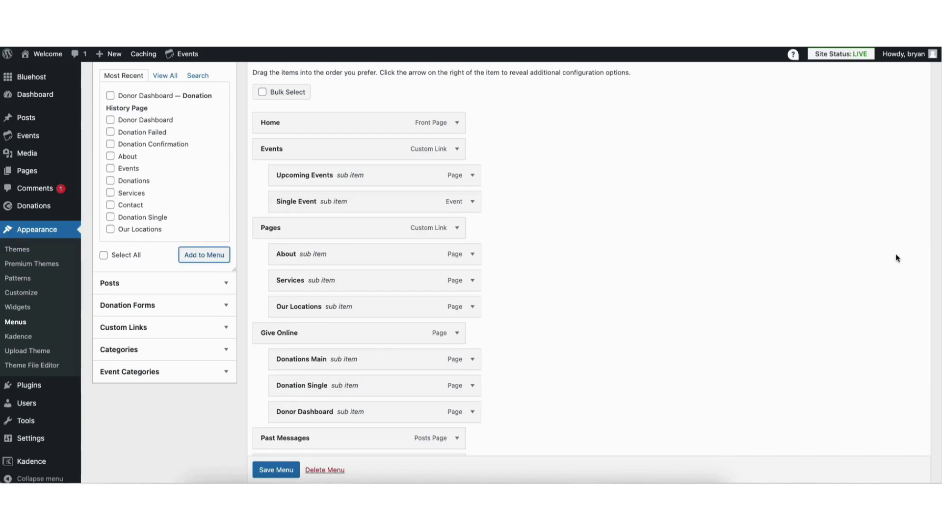
scroll(818, 272, down, 3)
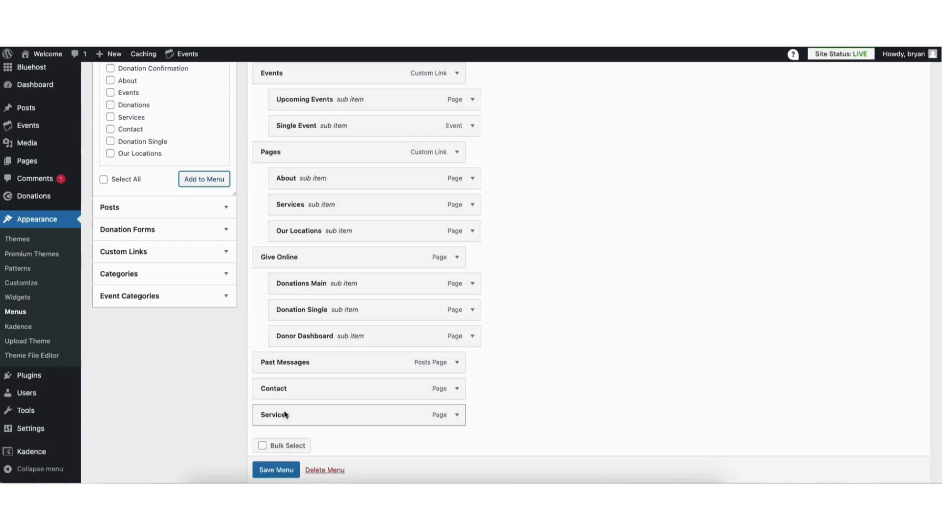
drag(284, 415, 302, 153)
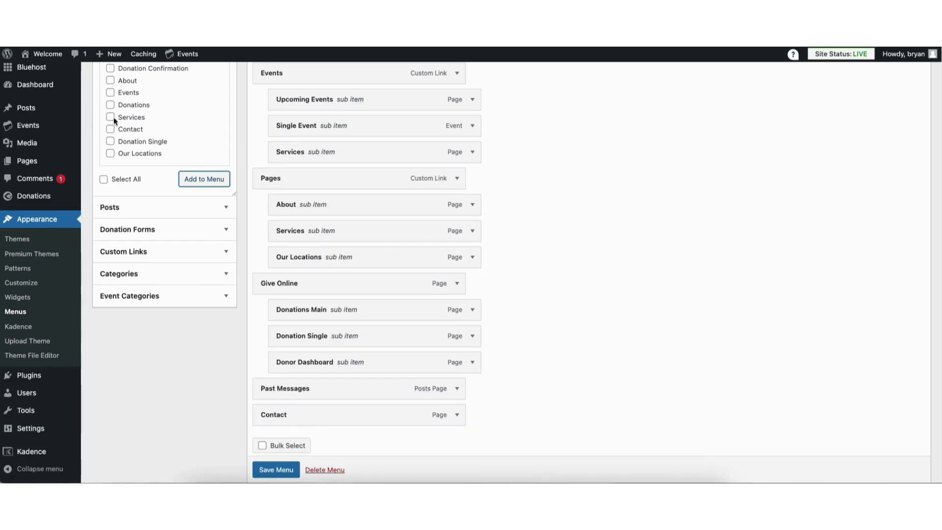
Step: Add one more page to the menu, nest it under Events after Services, and save the menu
click(195, 179)
drag(296, 440, 316, 174)
click(275, 469)
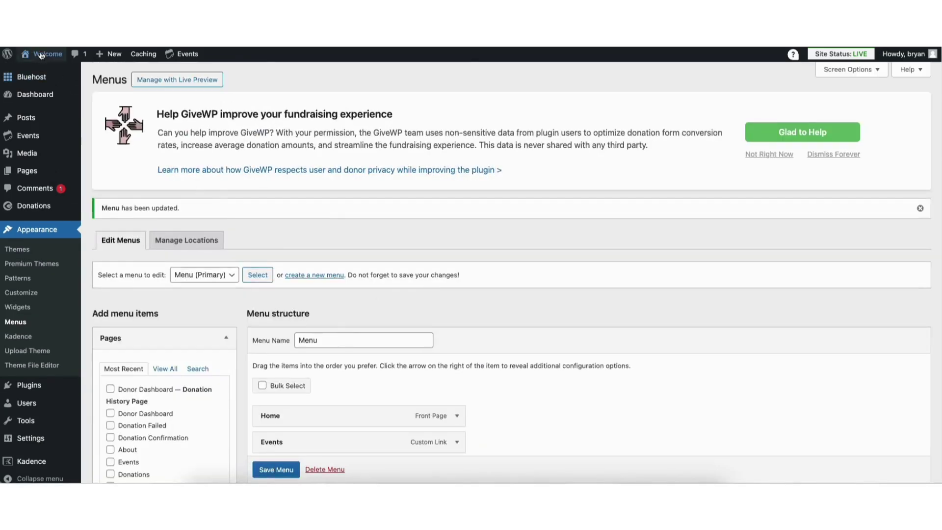
Step: Visit the live site's home page and check the Events submenu in the header
mouse_move(40, 56)
click(40, 74)
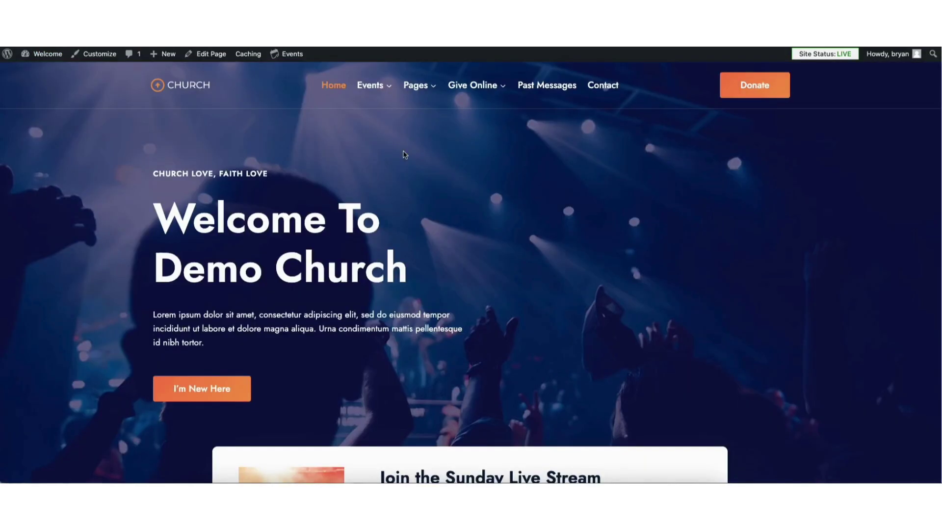
mouse_move(381, 87)
Step: Open the theme customizer and review the Colors, Buttons and Typography settings under Colors & Fonts
click(100, 54)
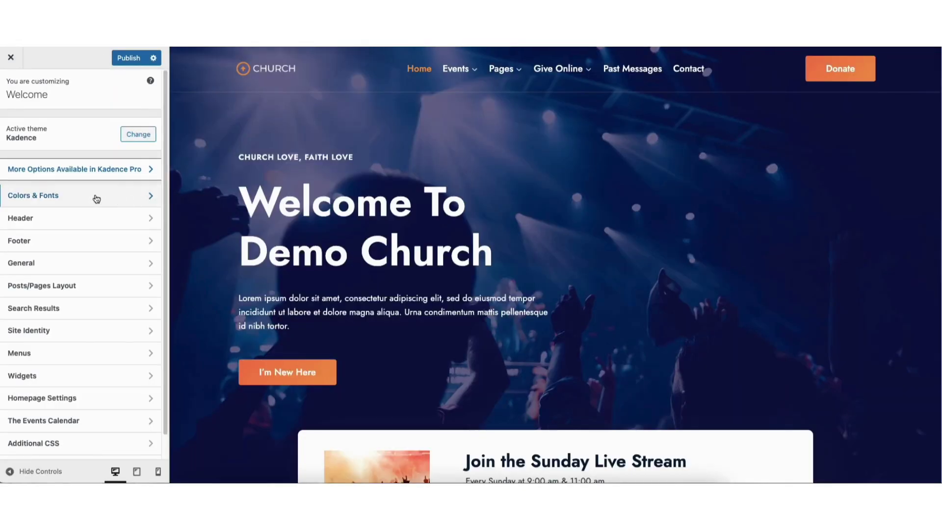
click(89, 197)
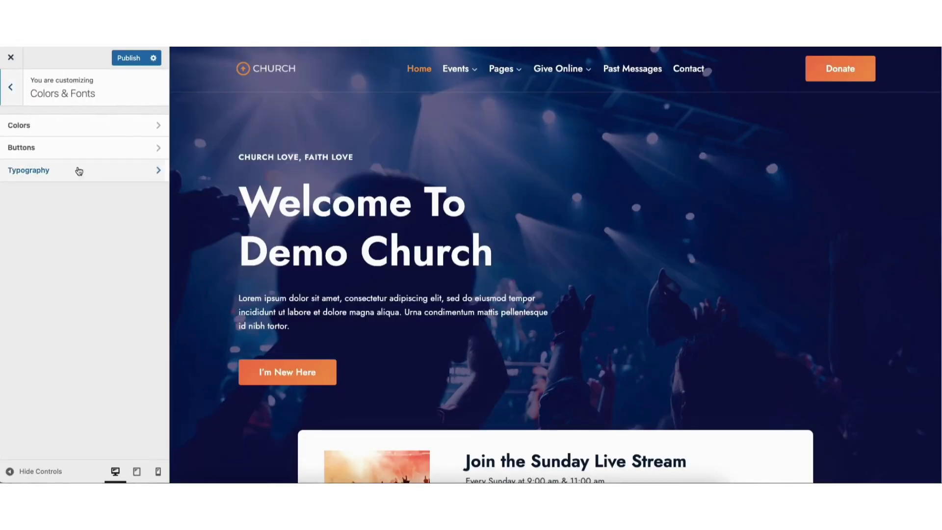
click(65, 126)
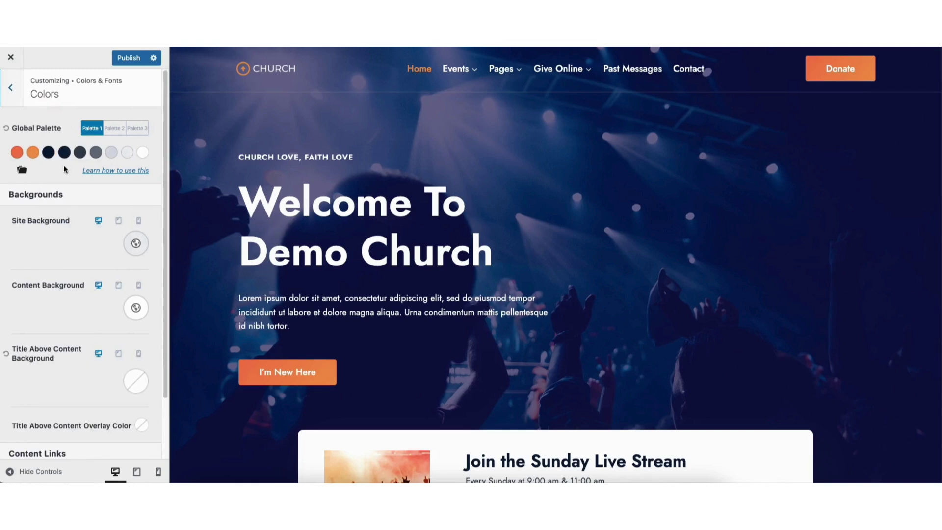
click(11, 90)
click(29, 147)
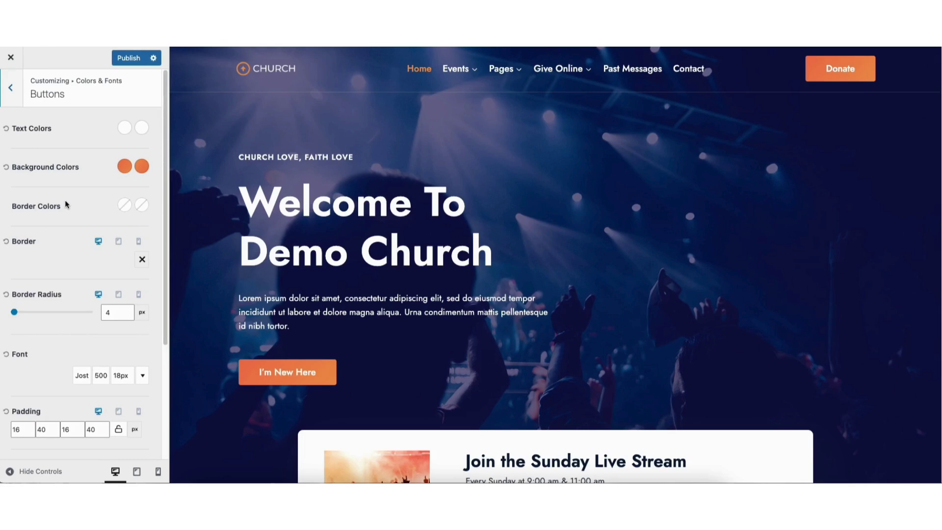
click(10, 88)
click(42, 170)
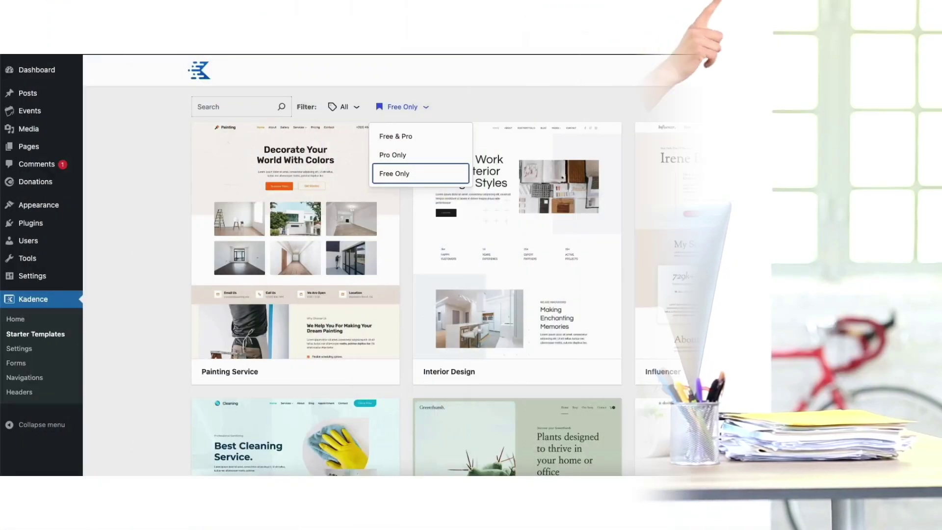
scroll(407, 265, down, 8)
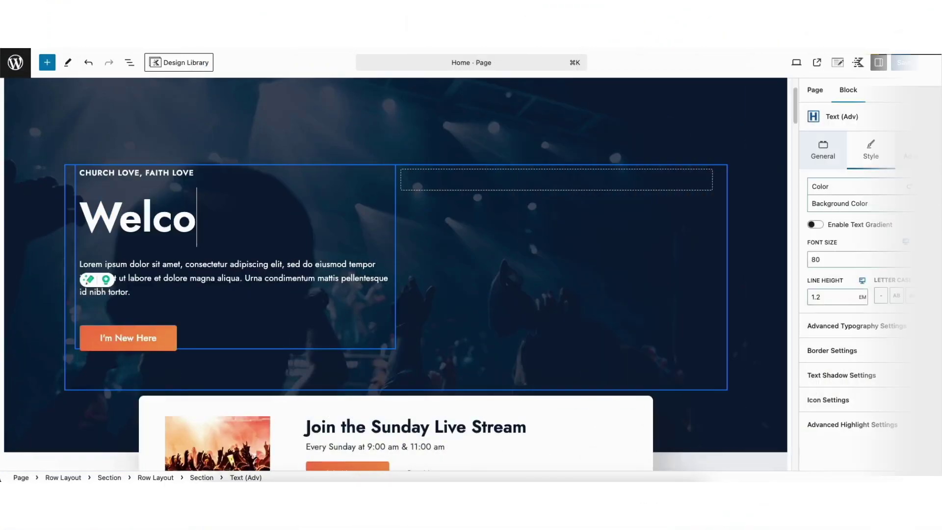
text(me To Demo Ch)
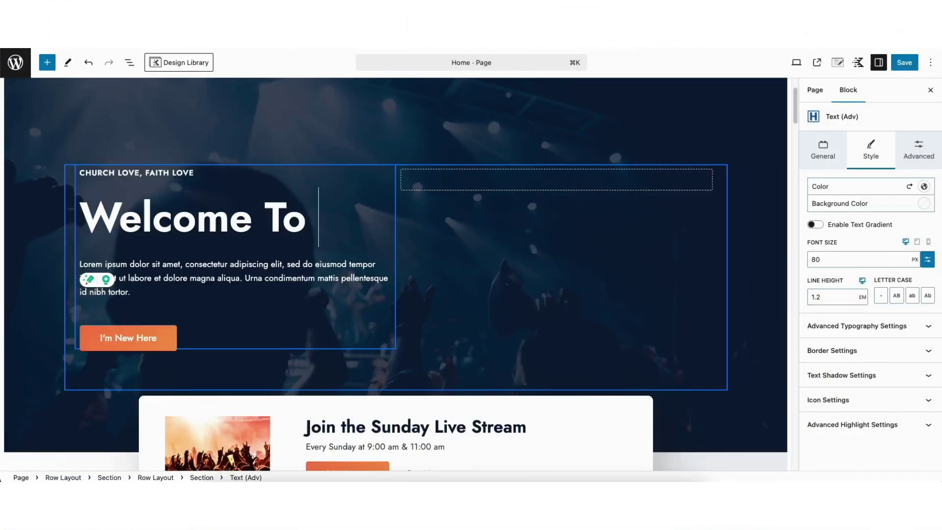
text(urch)
drag(138, 231, 221, 325)
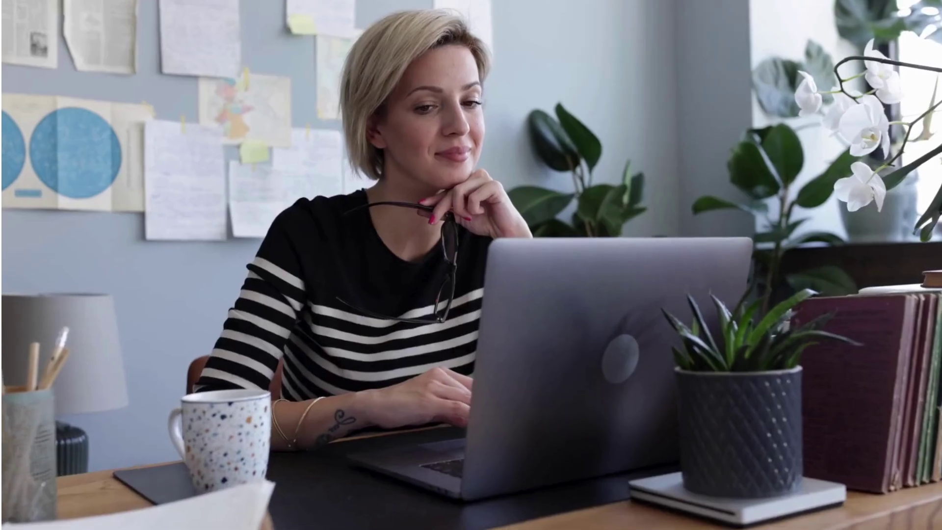